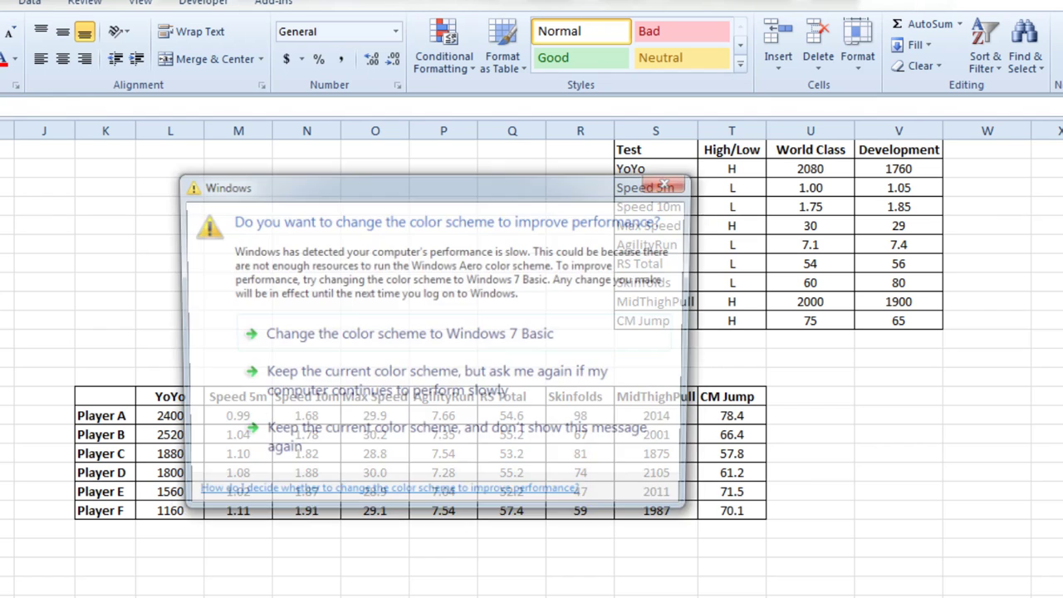
Start a data validation rule for the header cells B2:F2 that allows values from a list.
scroll(531, 357, left, 5)
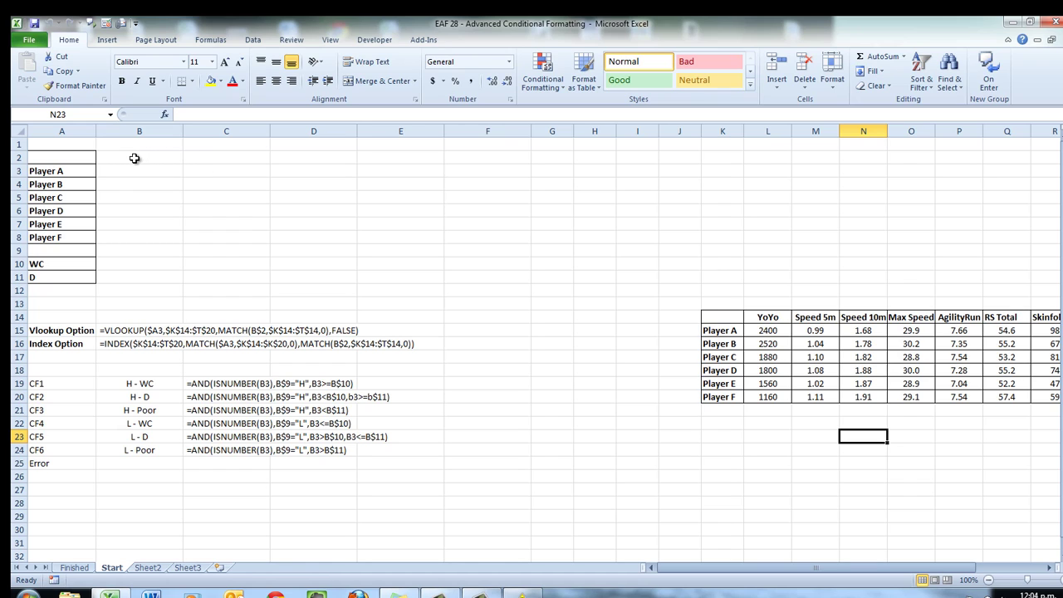
drag(135, 158, 490, 155)
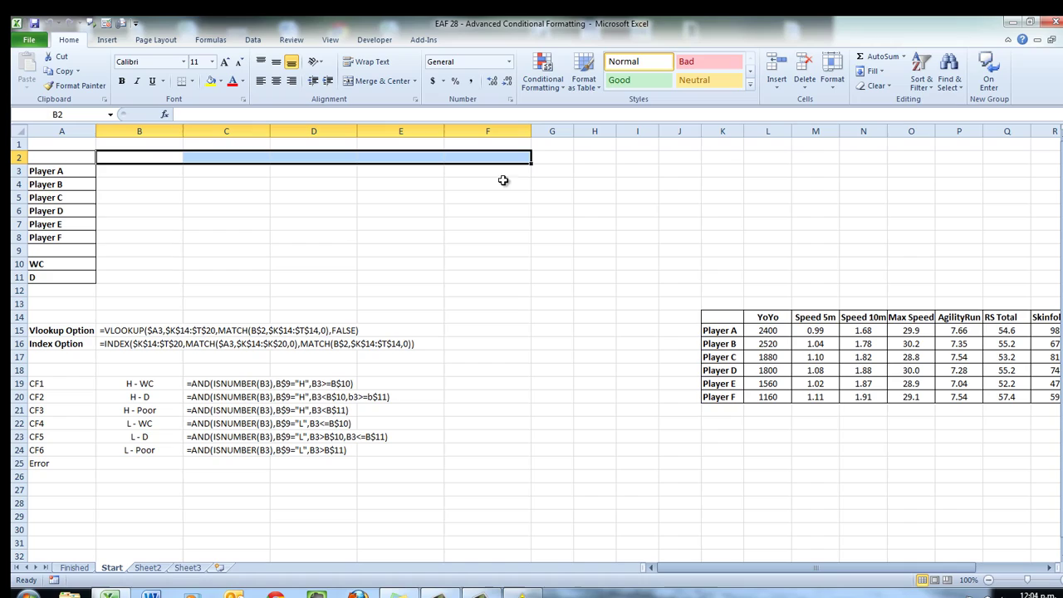
click(253, 39)
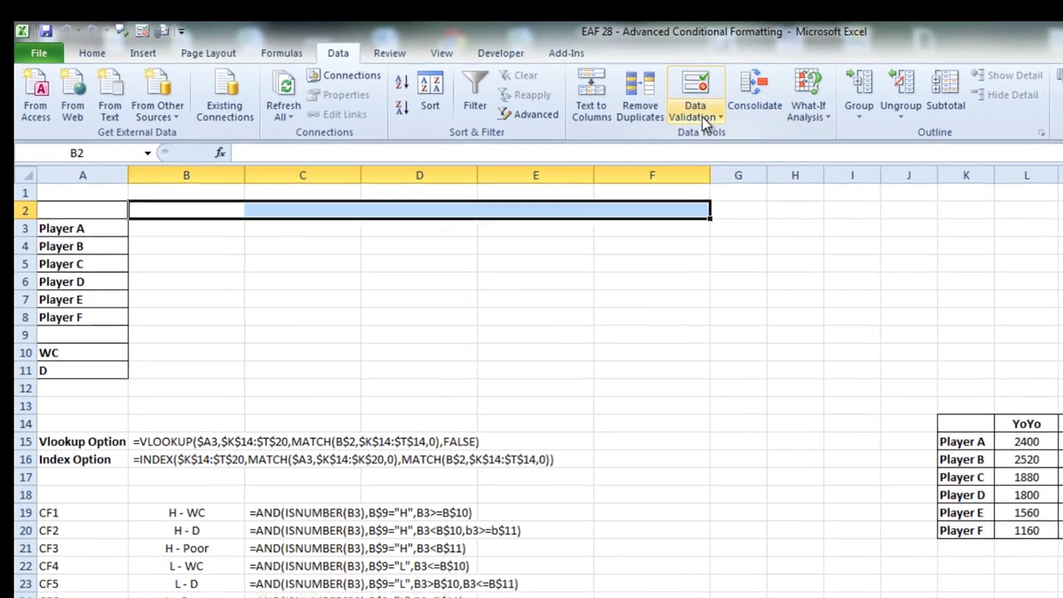
click(704, 121)
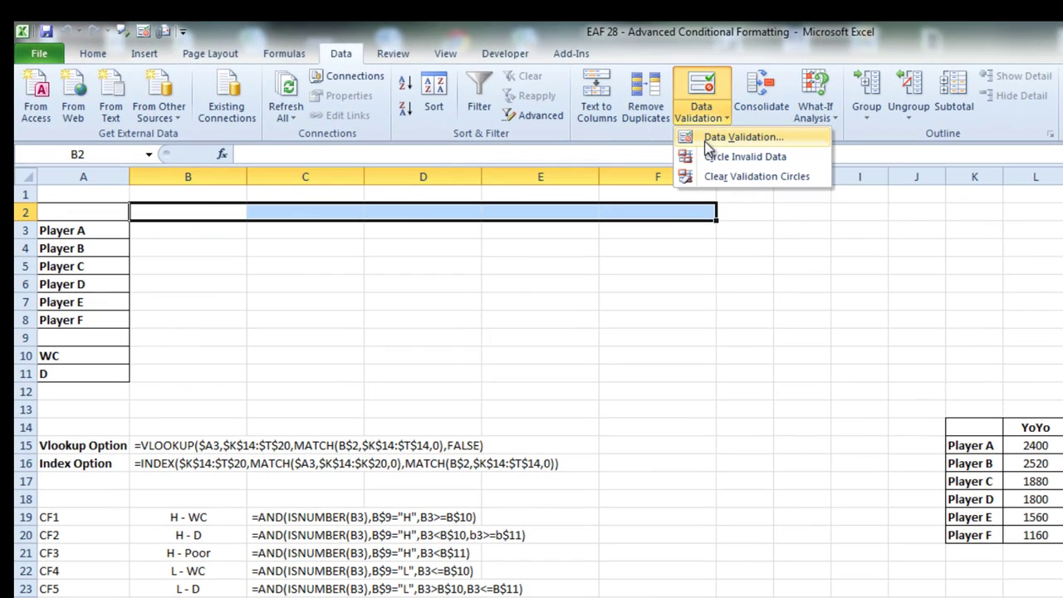
click(712, 135)
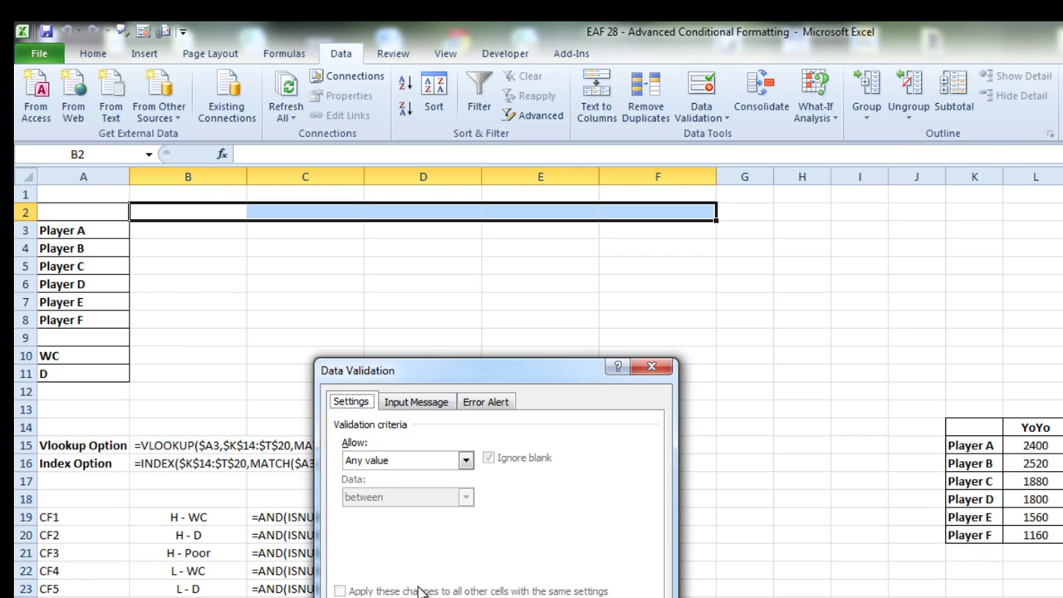
click(467, 461)
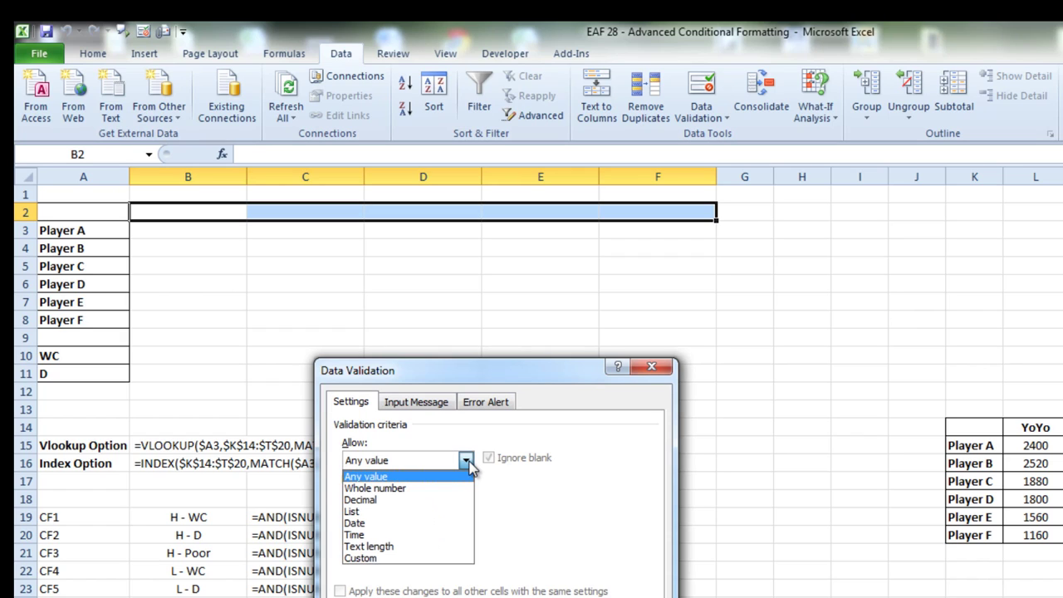
click(383, 512)
Use the test names in S2:S10 as the validation list source and apply the rule.
click(562, 532)
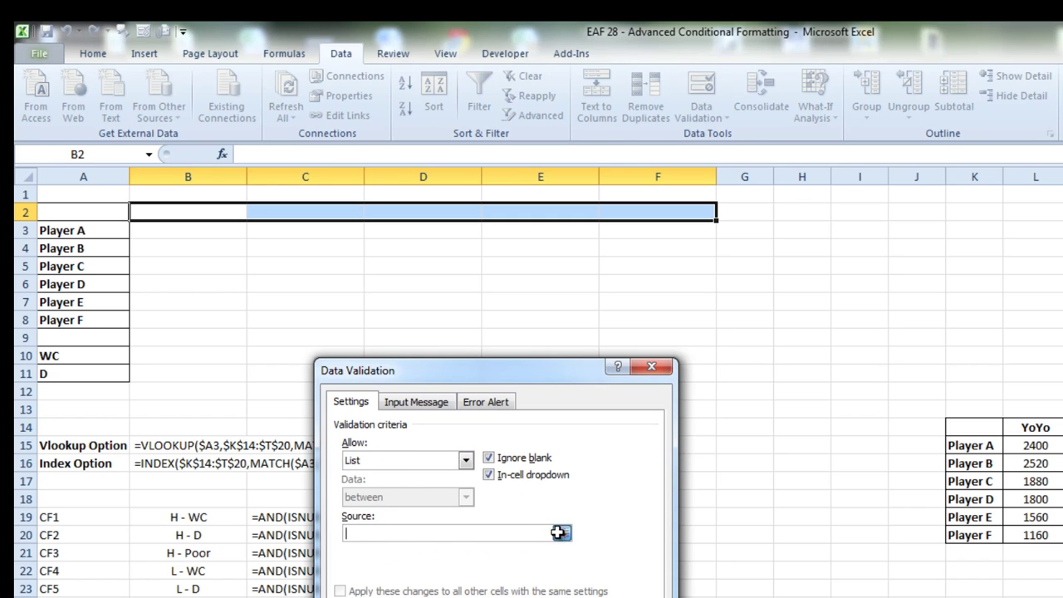
scroll(531, 332, right, 5)
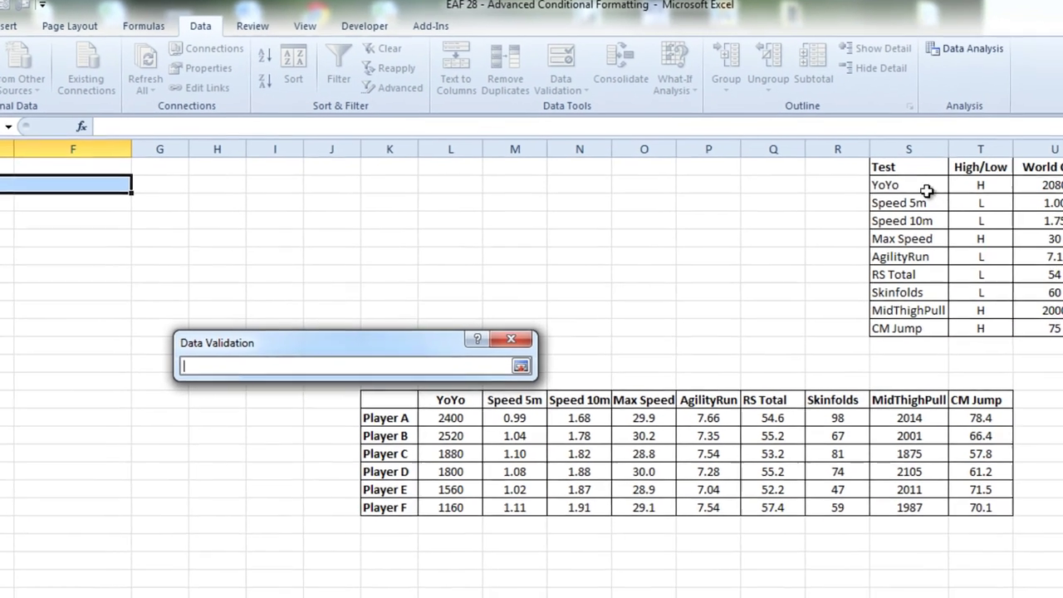
drag(1046, 213, 1062, 289)
drag(884, 254, 881, 324)
click(477, 356)
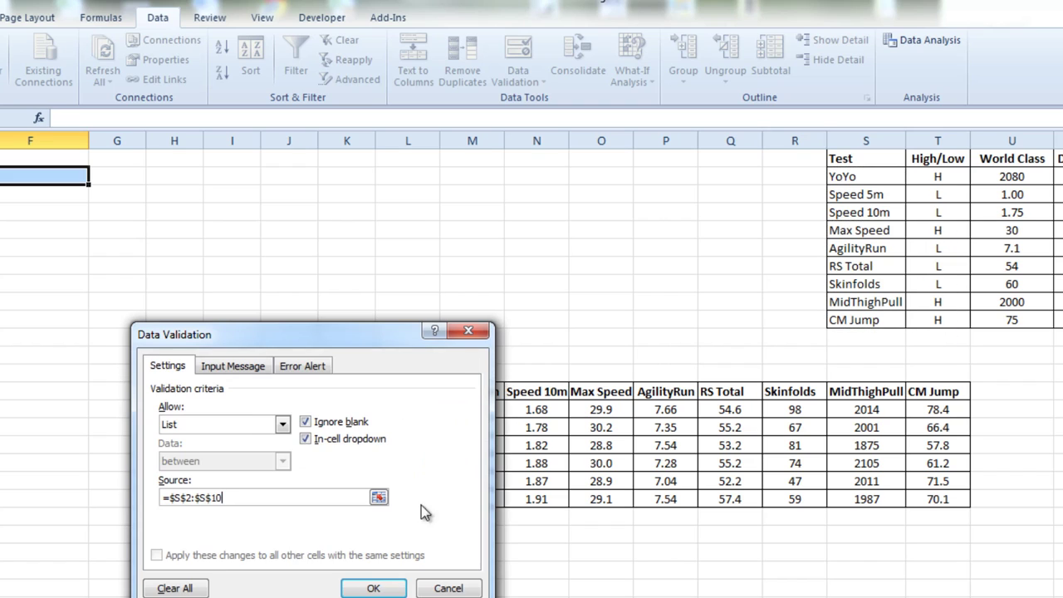
click(395, 586)
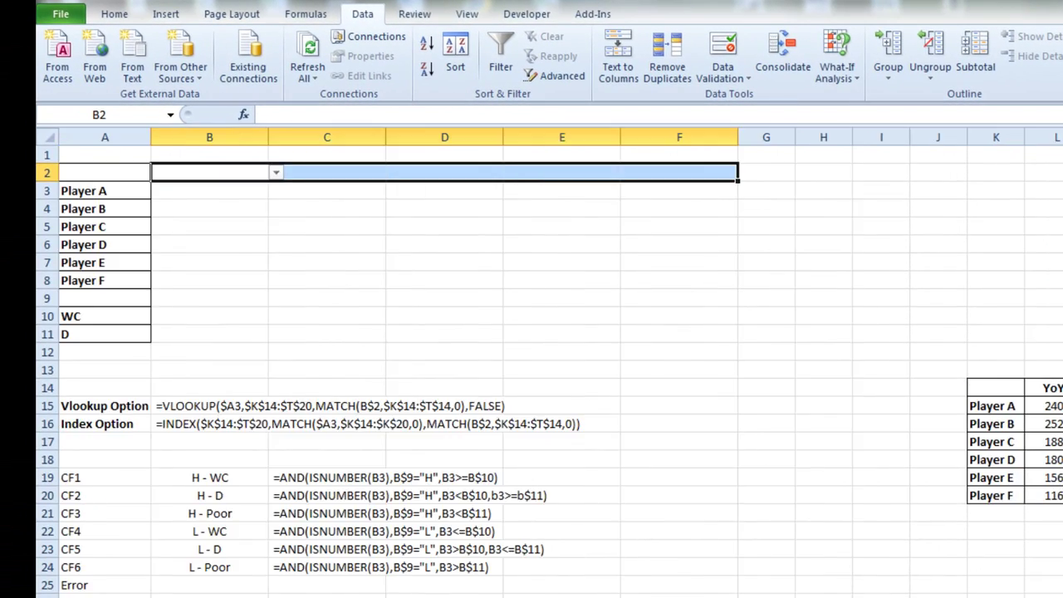
Choose YoYo as the test in B2 and Speed 5m in C2 from their validation lists.
click(249, 172)
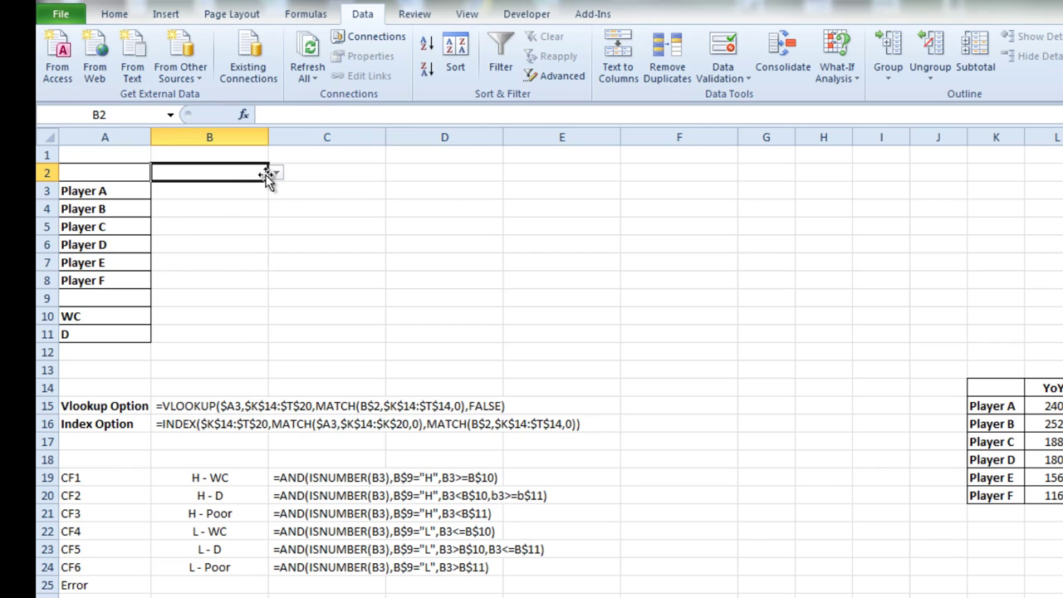
click(276, 172)
click(255, 188)
click(316, 173)
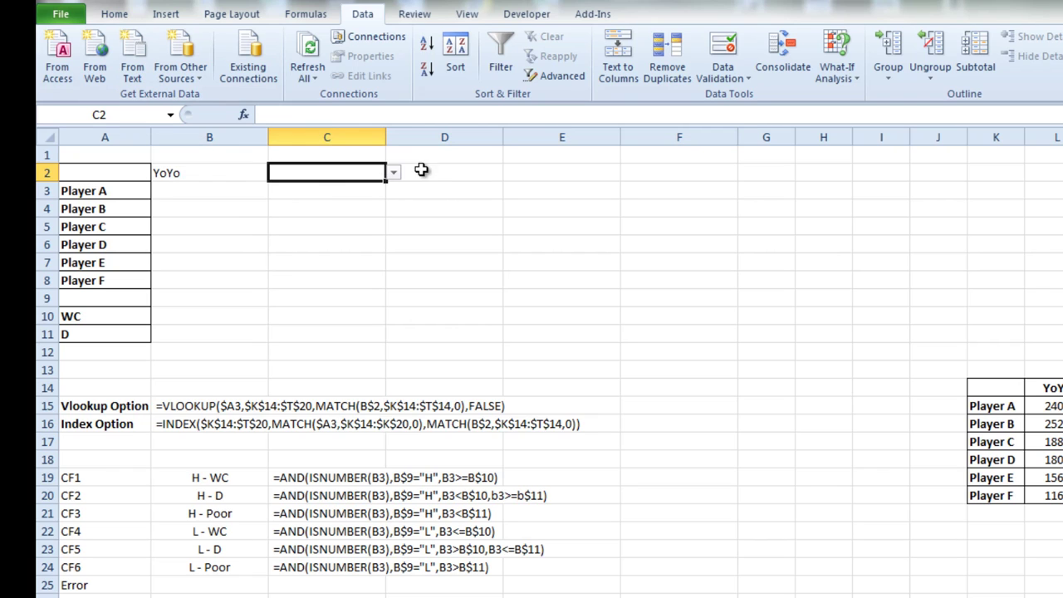
click(391, 172)
click(348, 201)
Choose AgilityRun in D2, Skinfolds in E2 and MidThighPull in F2 from their validation lists.
click(489, 173)
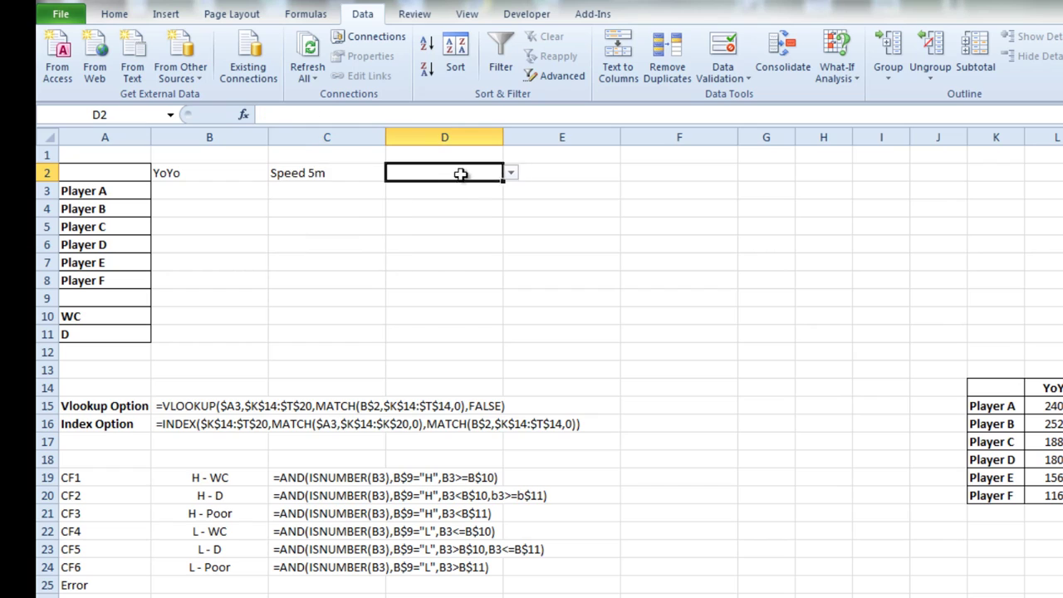
click(511, 173)
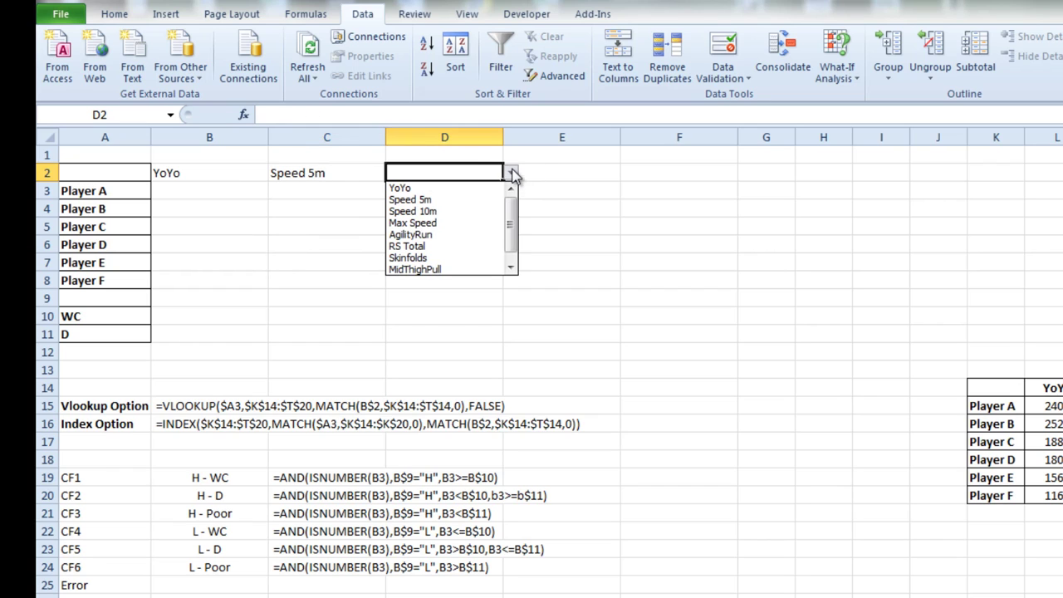
click(465, 235)
click(570, 173)
click(631, 173)
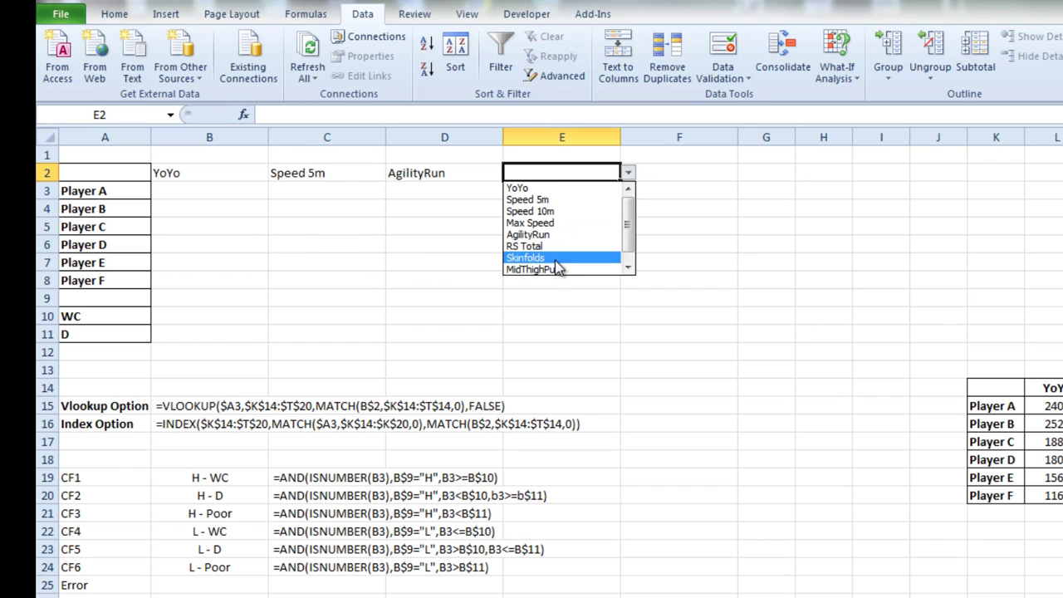
click(558, 258)
click(743, 172)
click(744, 172)
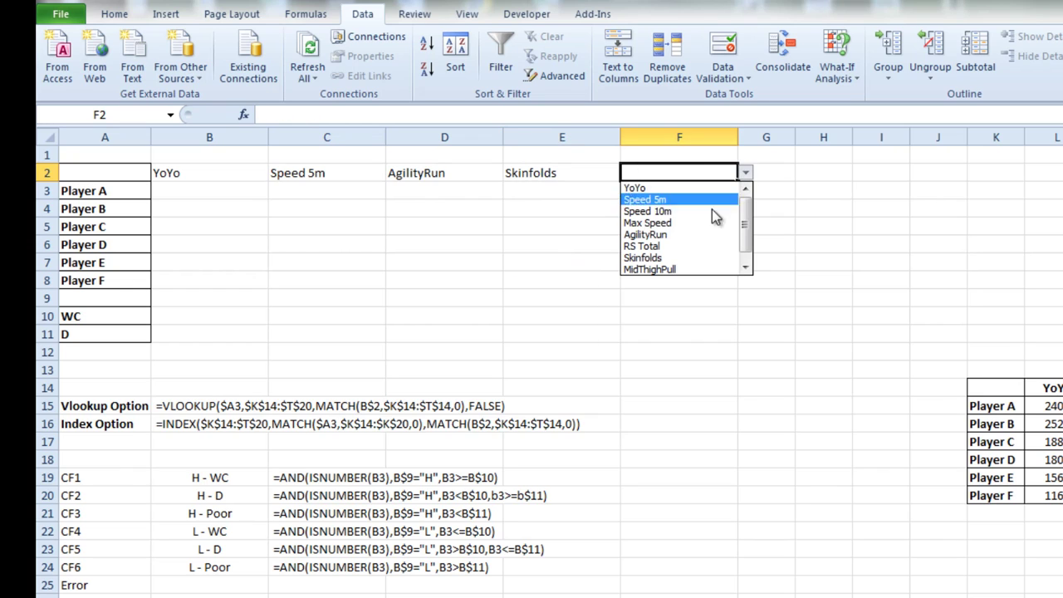
click(687, 274)
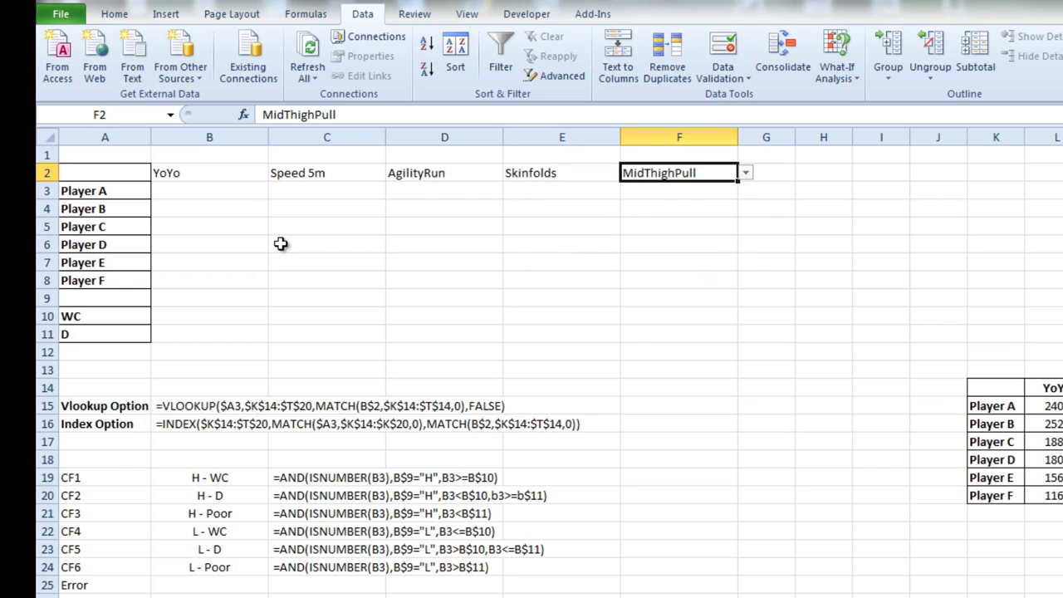
Examine the player results table starting at K14 and the sample VLOOKUP and INDEX formulas in B15 and B16.
click(205, 196)
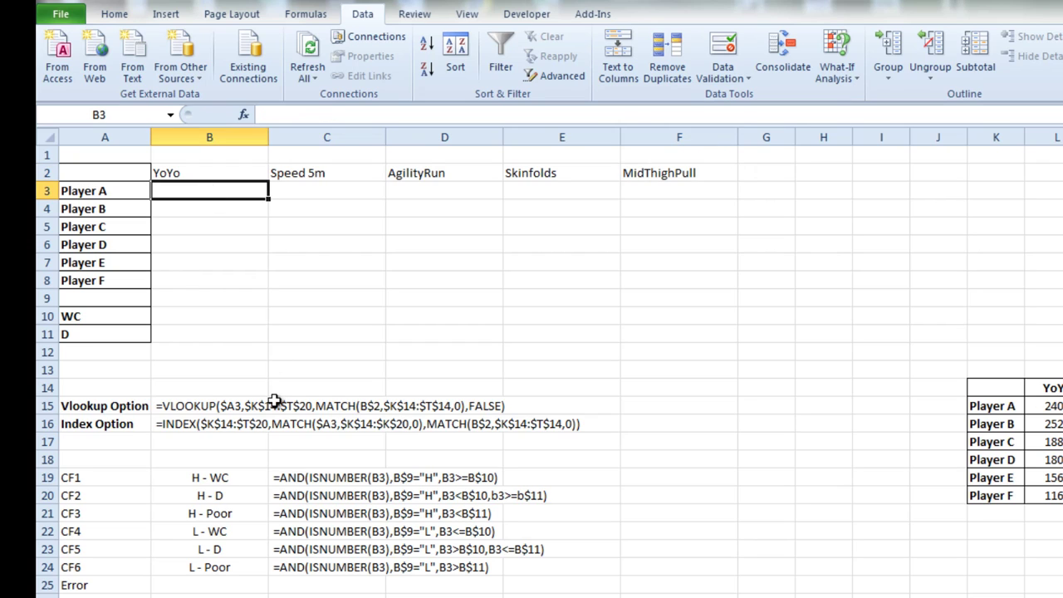
drag(999, 387, 1061, 496)
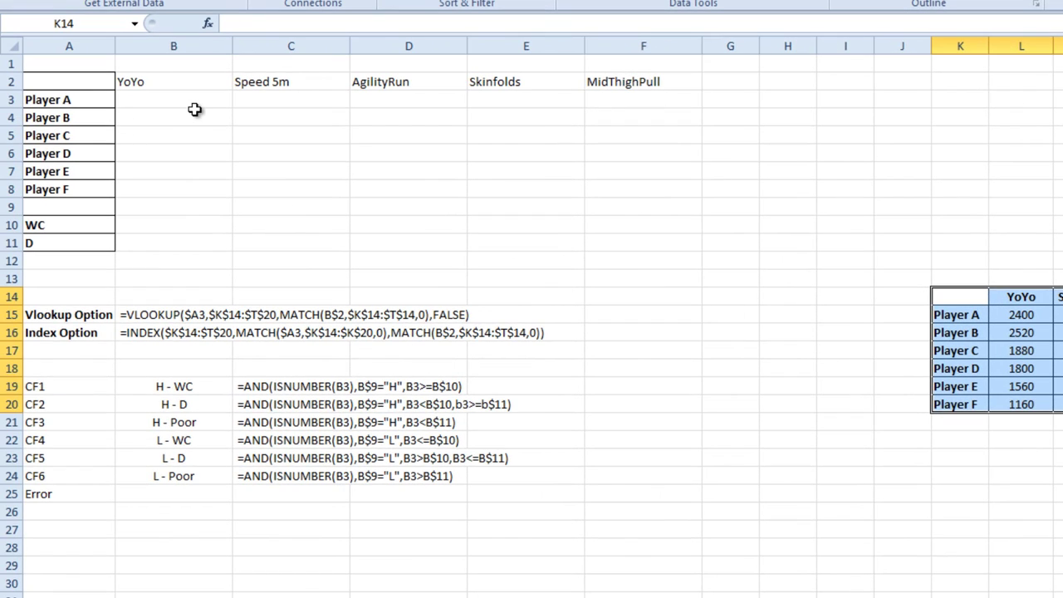
click(190, 105)
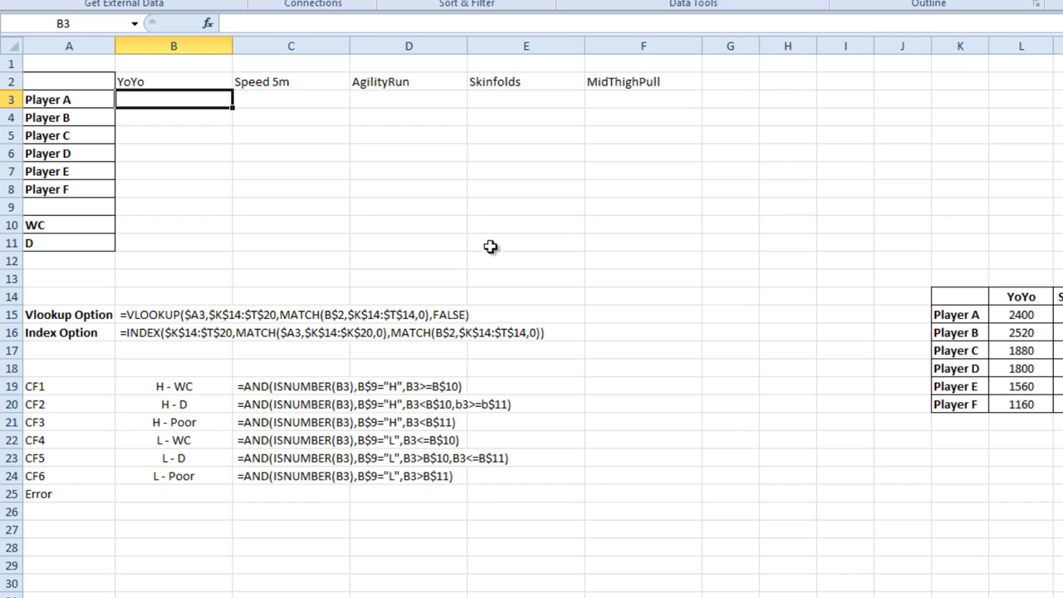
click(198, 80)
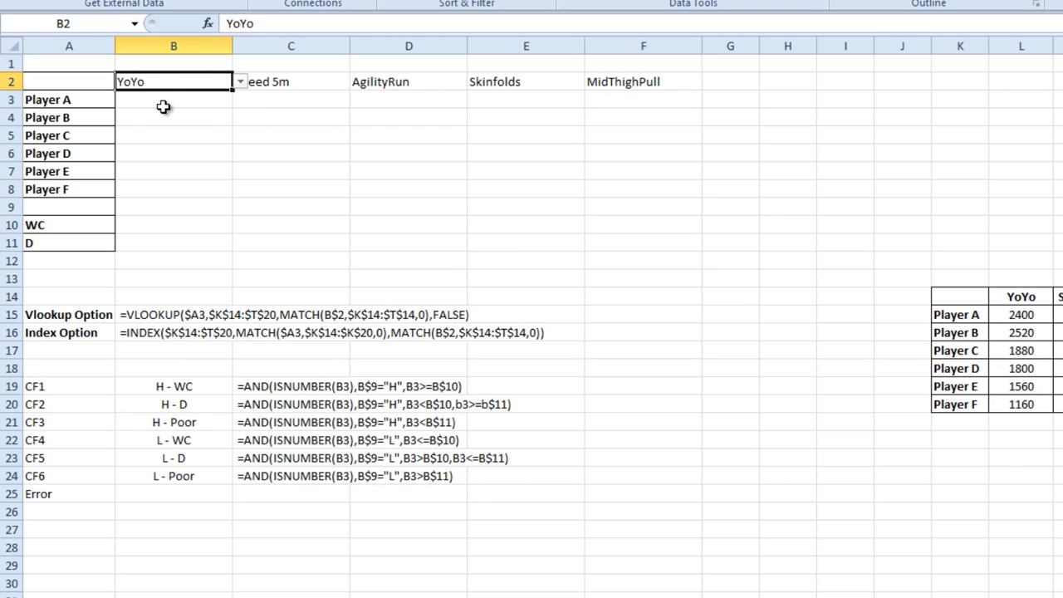
click(163, 106)
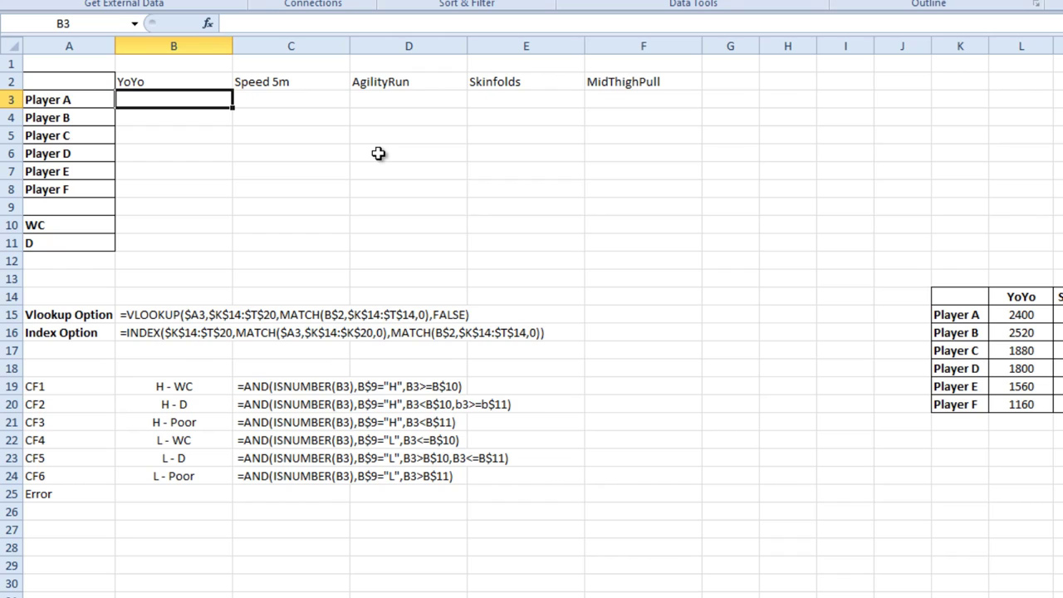
click(149, 314)
click(164, 336)
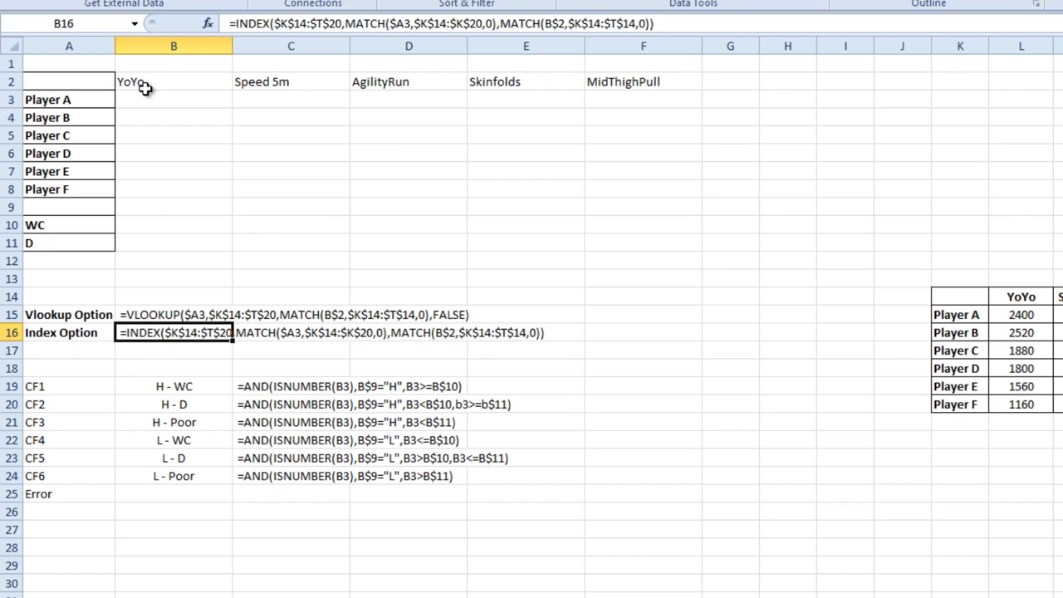
Start an INDEX formula in B3 with the absolute array $K$14:$T$20, and switch the prompted color scheme to Windows 7 Basic.
click(149, 104)
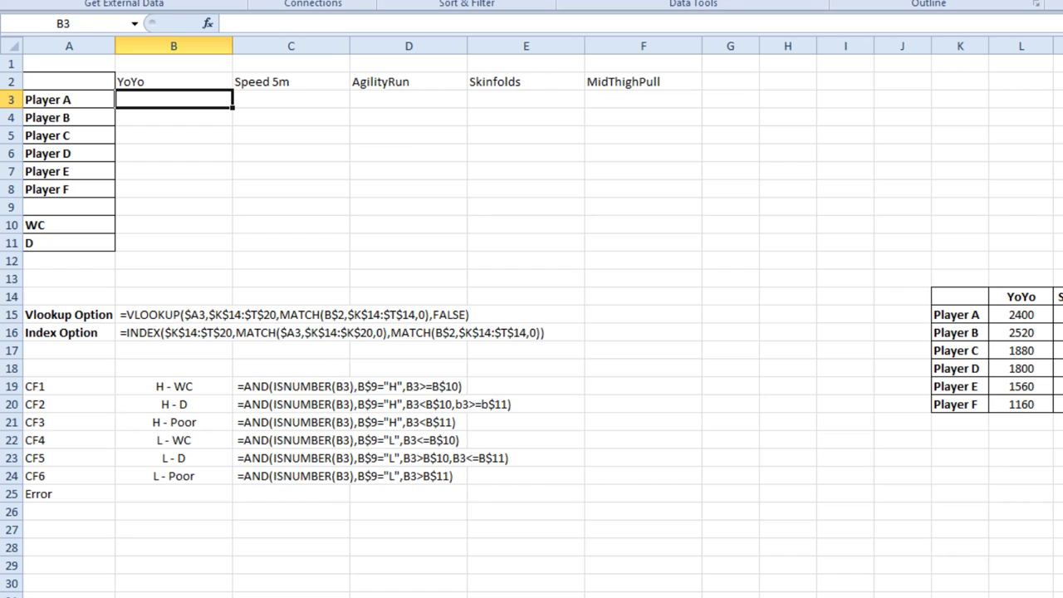
text(=index()
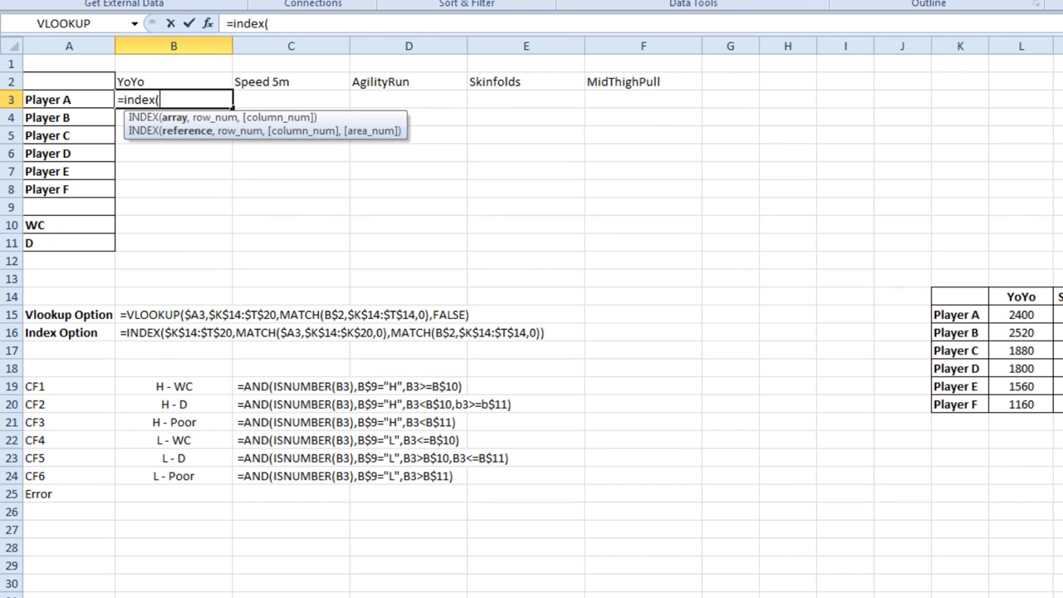
drag(973, 297, 1059, 404)
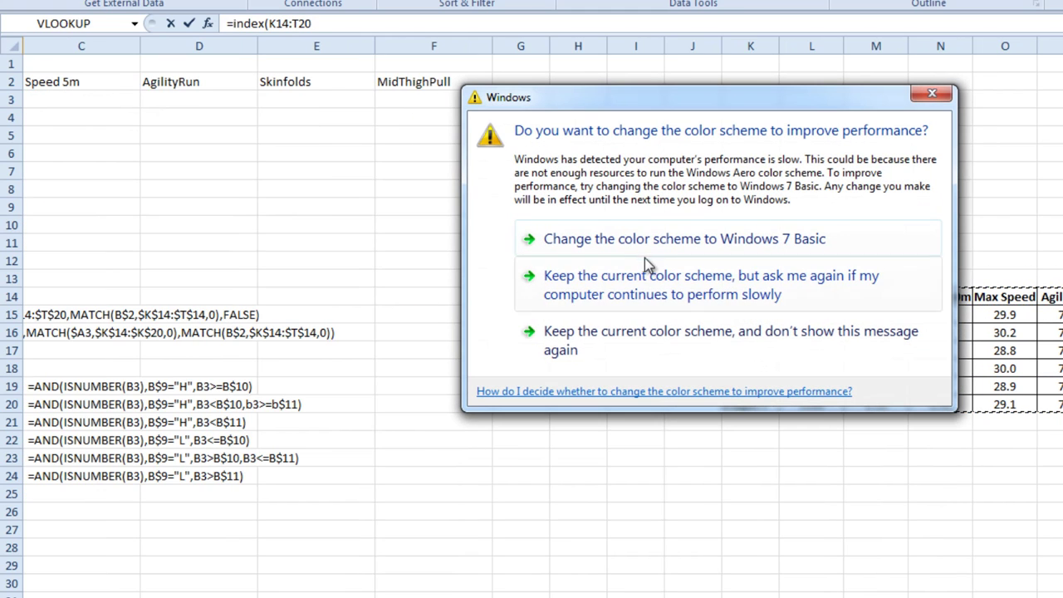
click(645, 241)
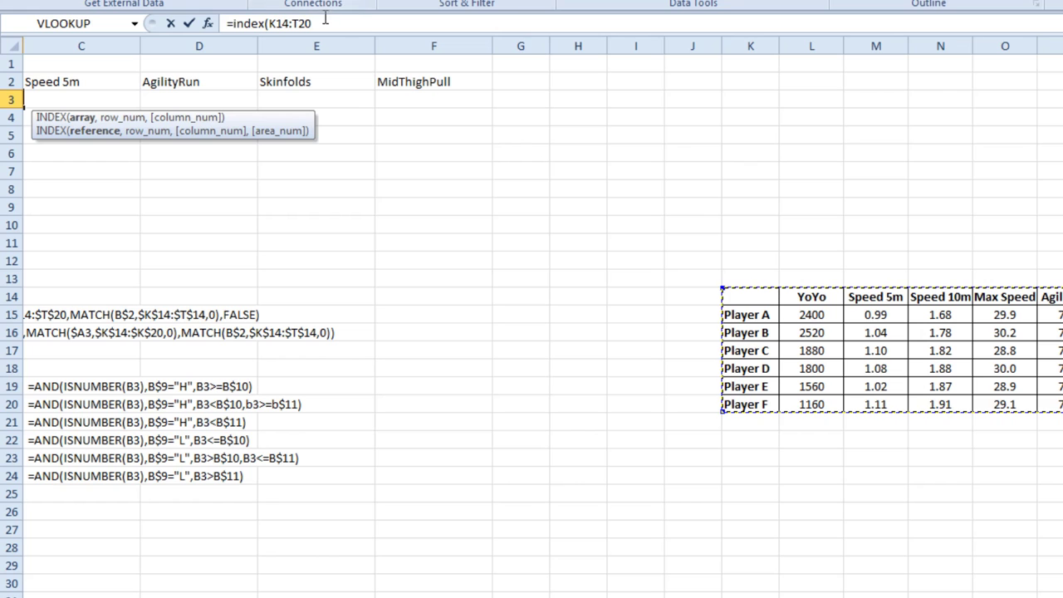
drag(322, 23, 267, 23)
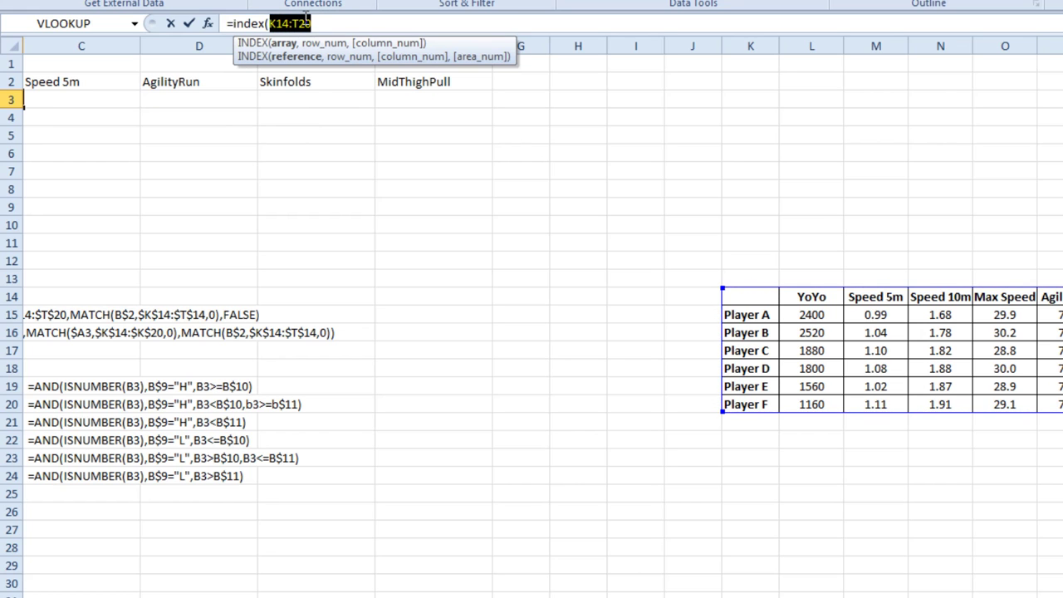
key(F4)
click(398, 18)
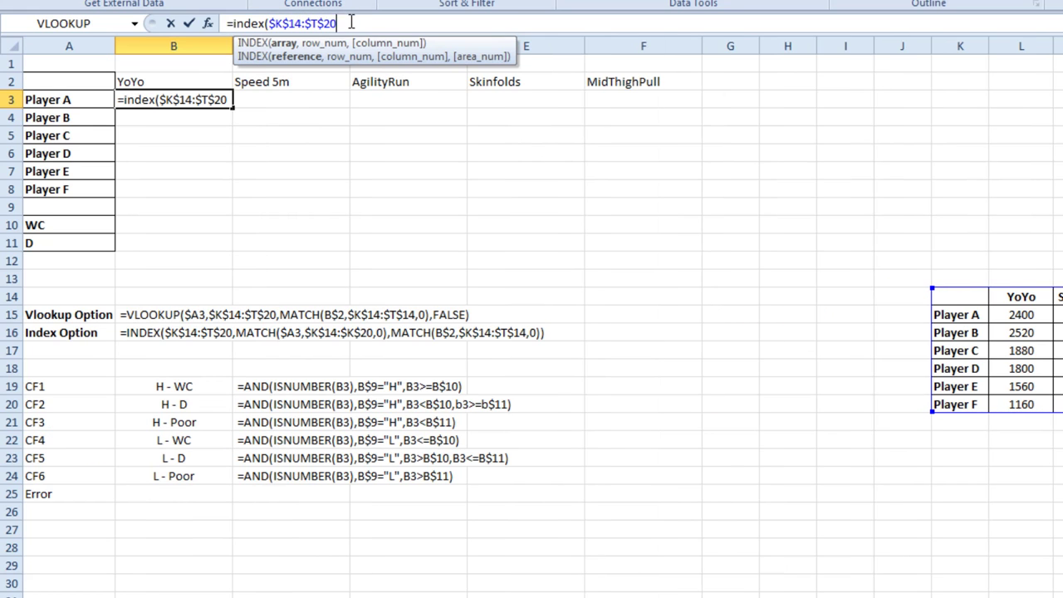
text(,)
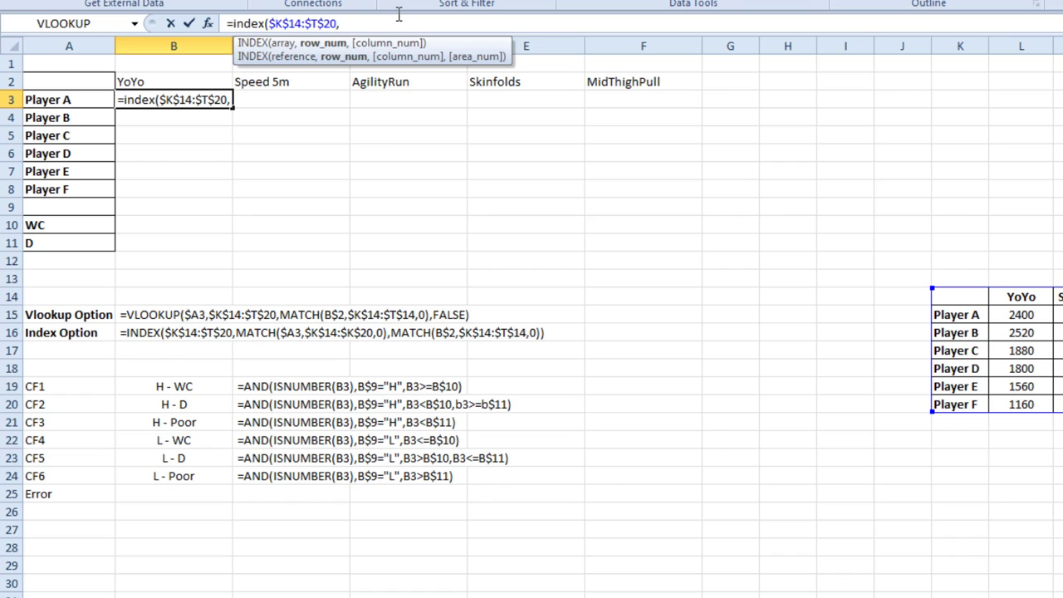
Add MATCH($A3,$K$14:$K$20,0) as the row argument of the INDEX formula in B3.
text(match()
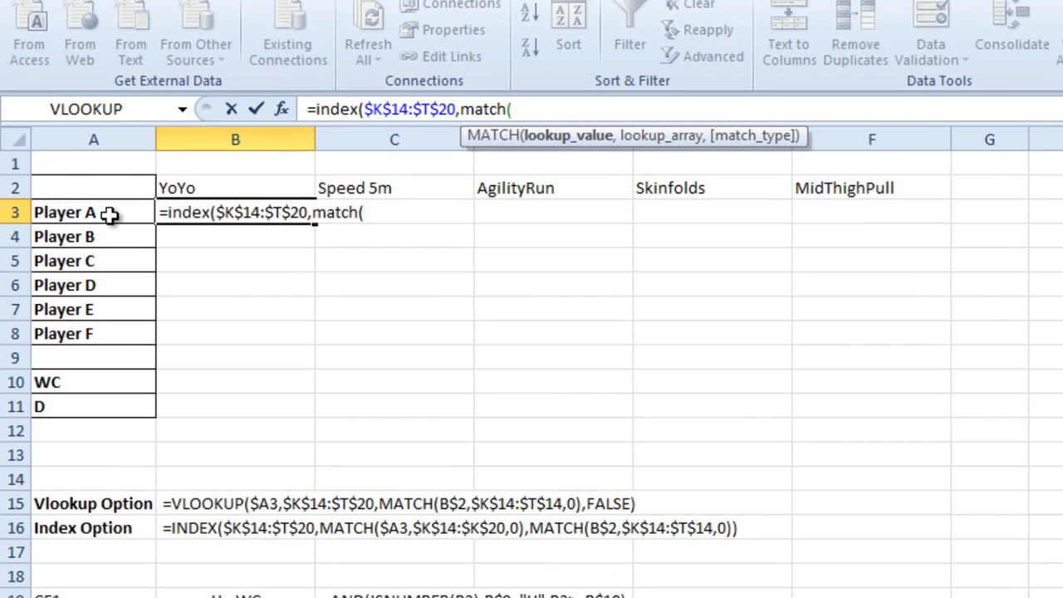
click(109, 214)
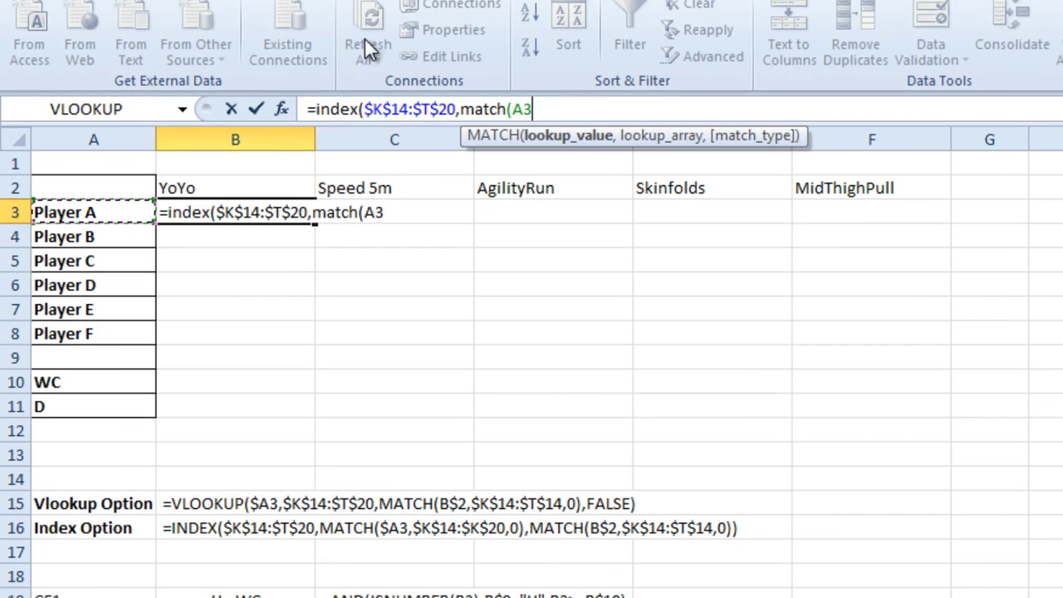
click(531, 109)
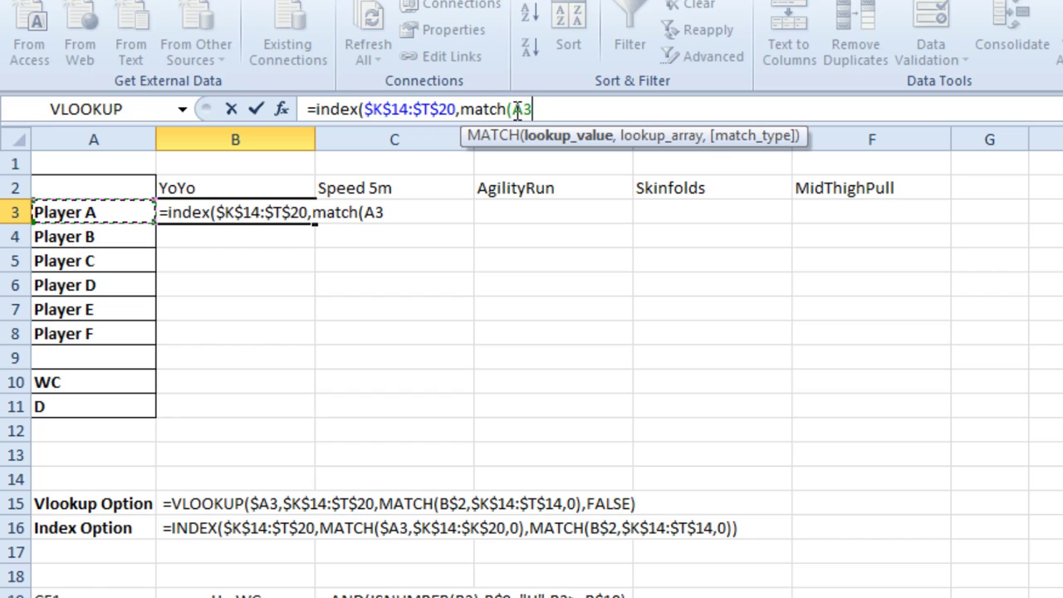
text($20)
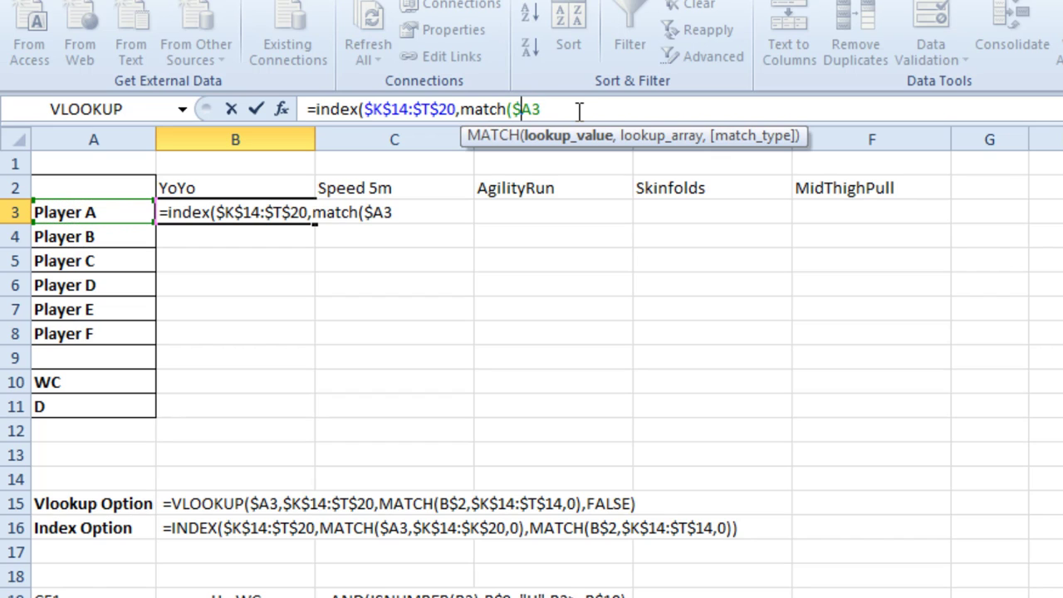
text(,)
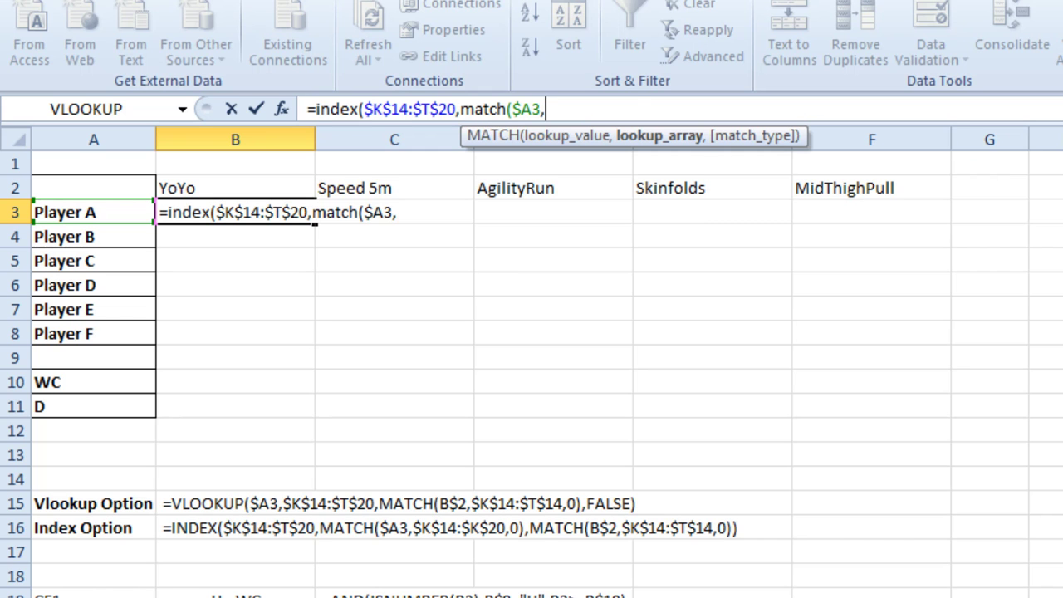
drag(770, 304, 593, 399)
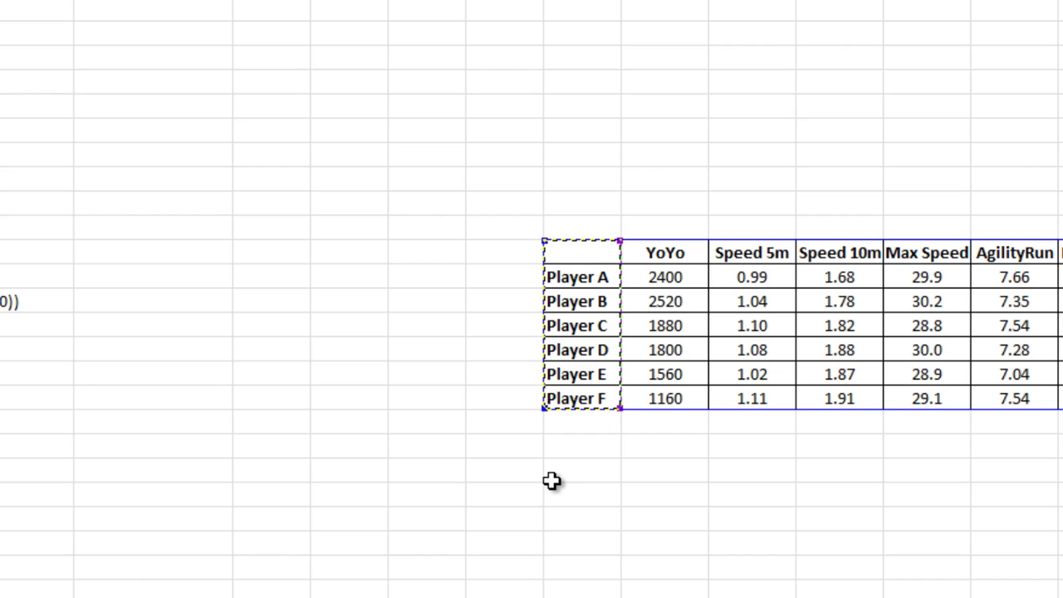
text(,0)
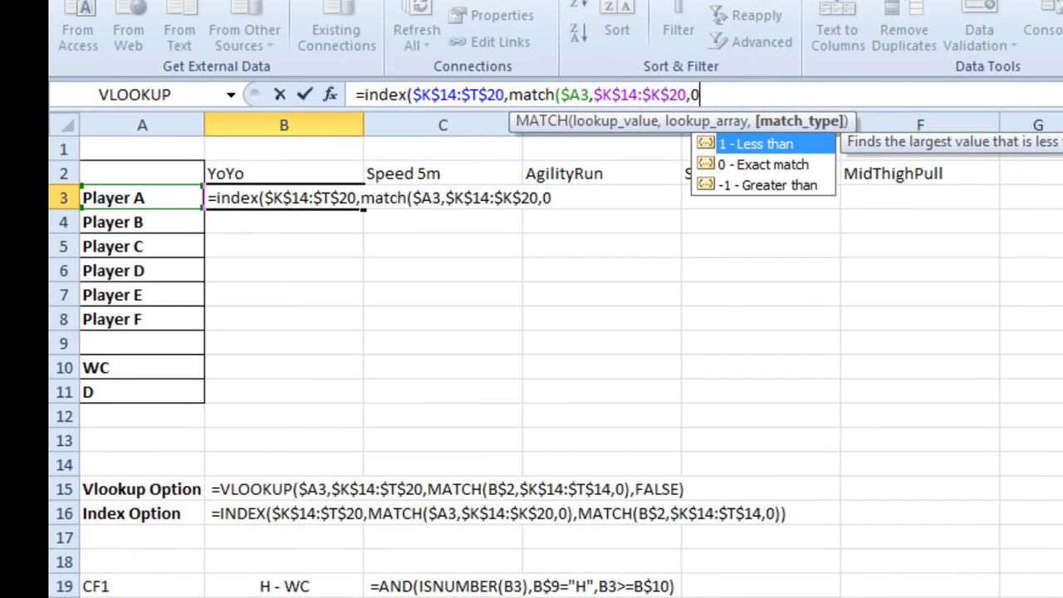
text())
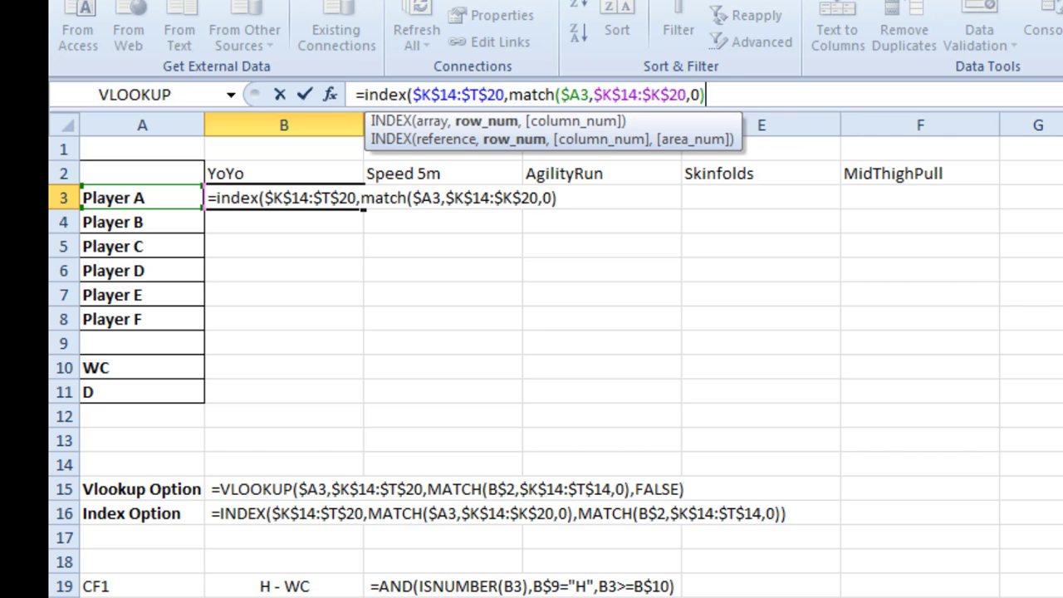
text(,)
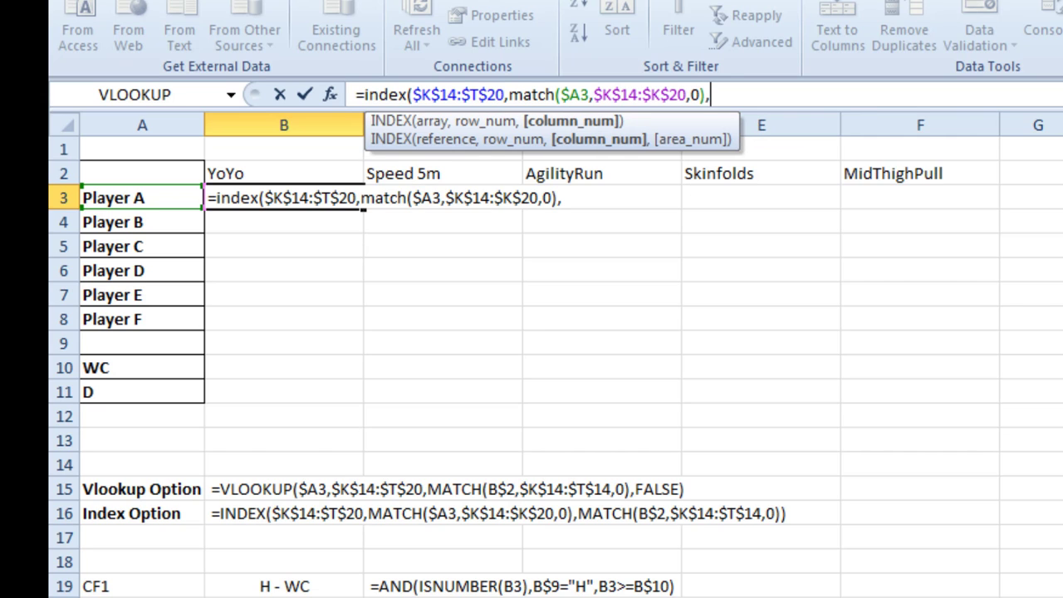
Complete the B3 INDEX formula with MATCH(B$2,$K$14:$T$14,0) as the column argument and enter it.
text(match()
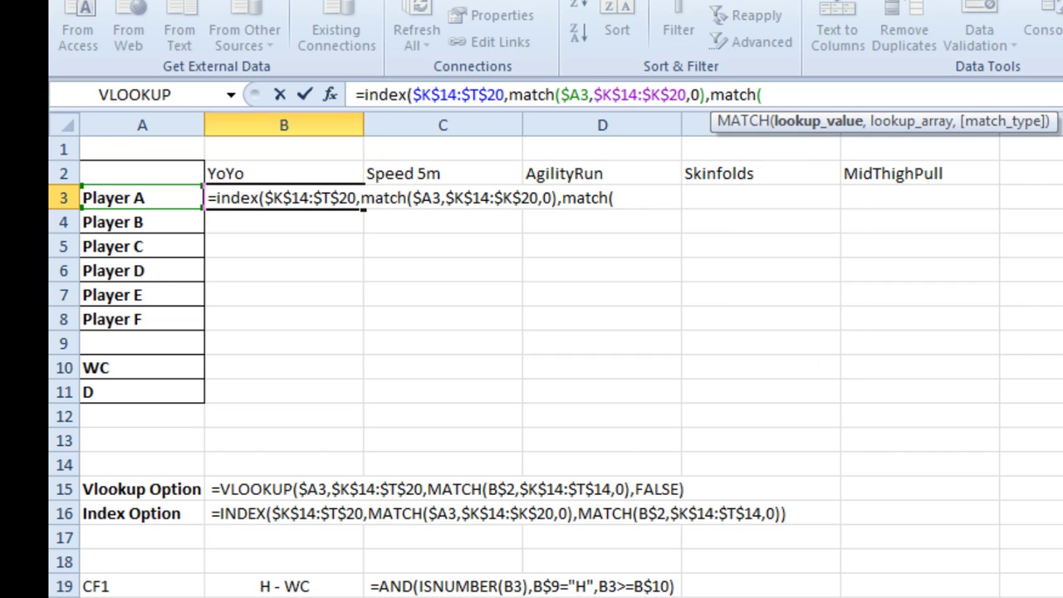
click(264, 174)
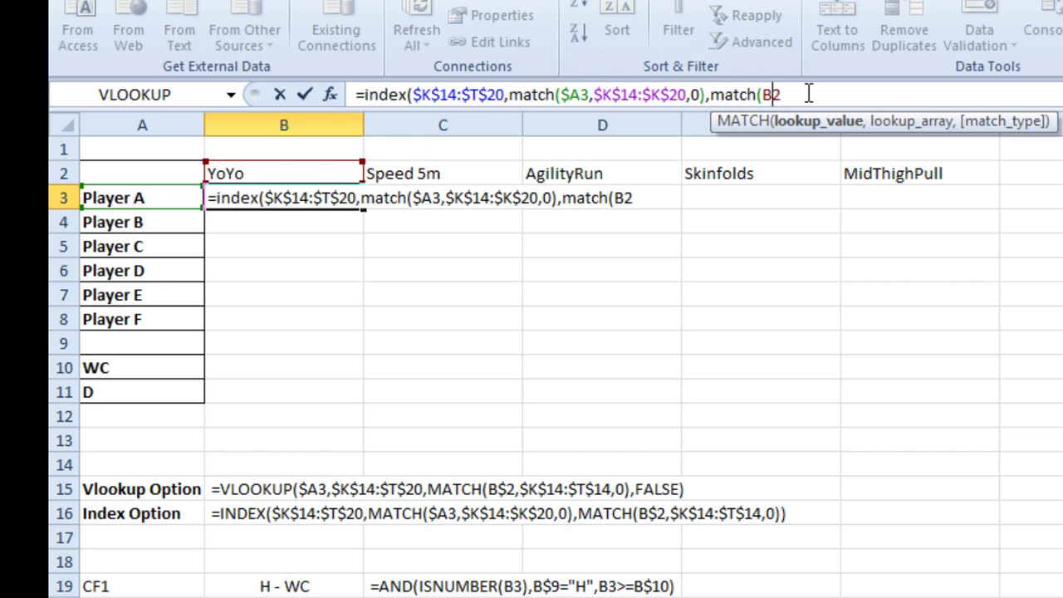
key(F4)
key(F4)
text(,)
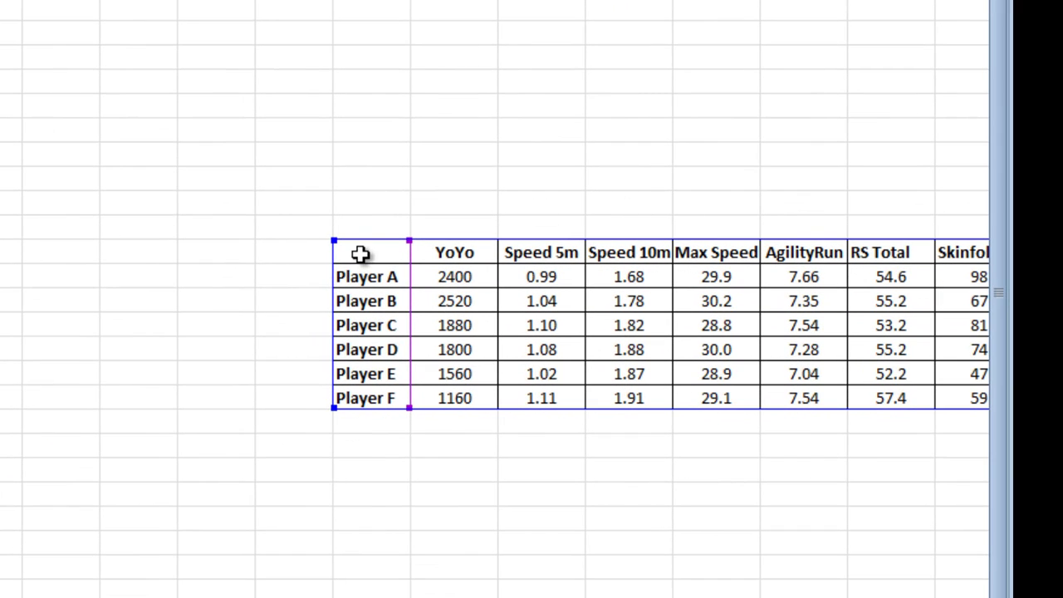
drag(359, 253, 913, 262)
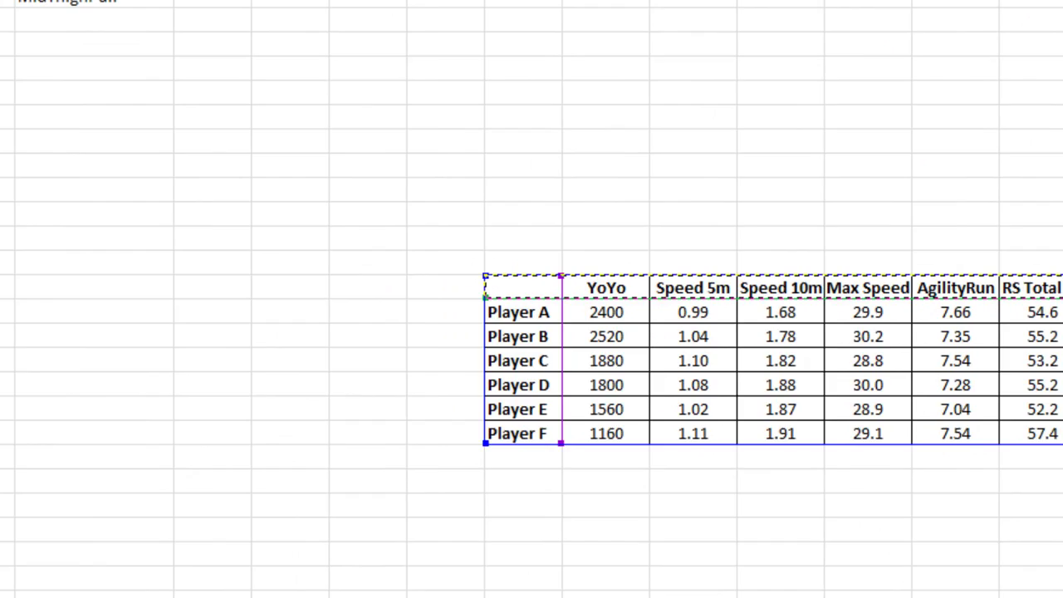
text(,0),match(B$2,$K$14:$T$14,0)))
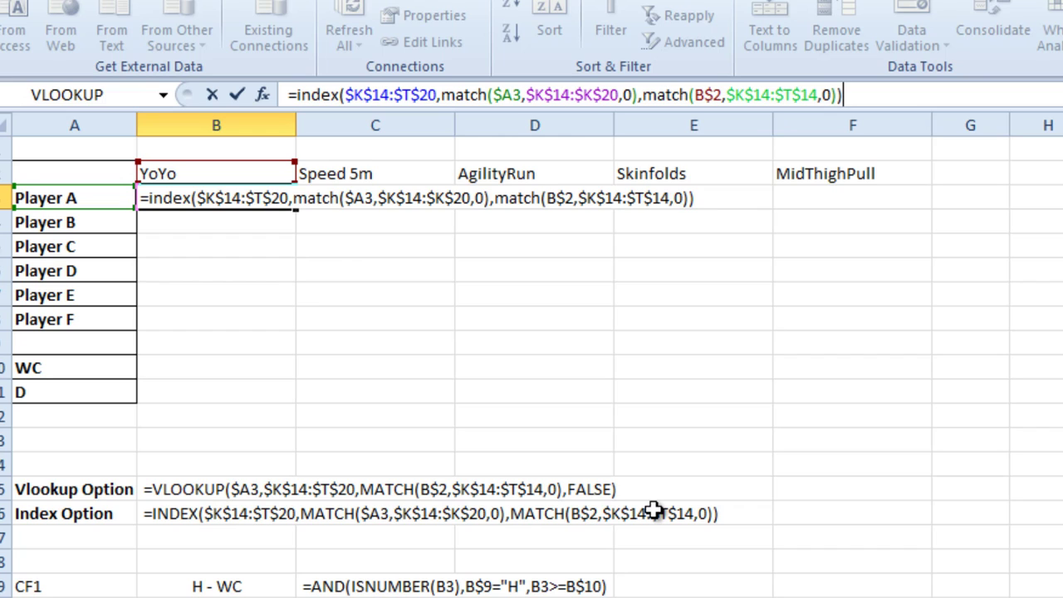
key(Return)
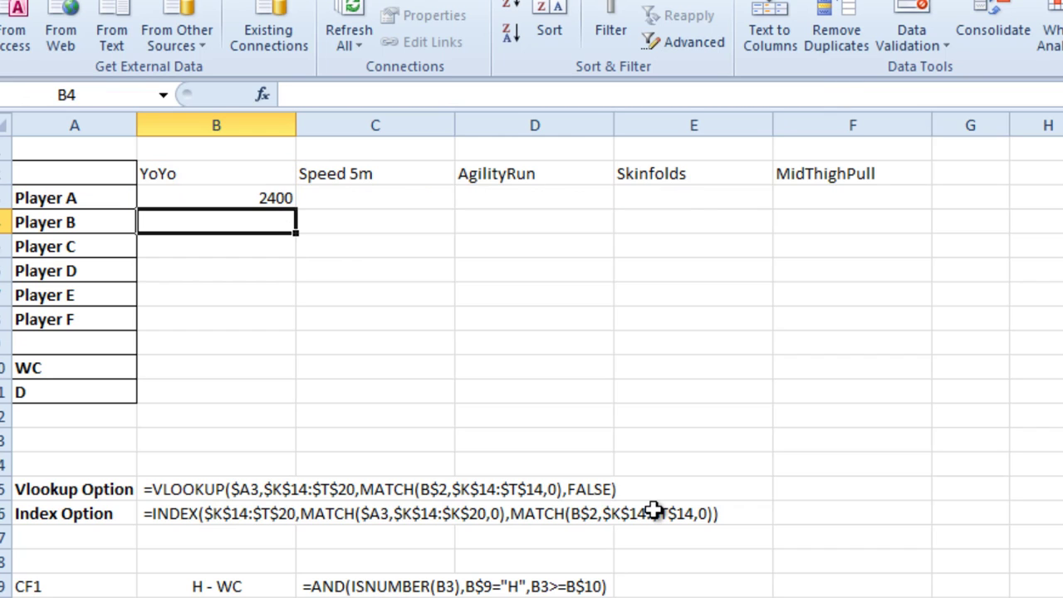
Fill the B3 formula down to row 8 and across to column F, and center the results.
click(280, 199)
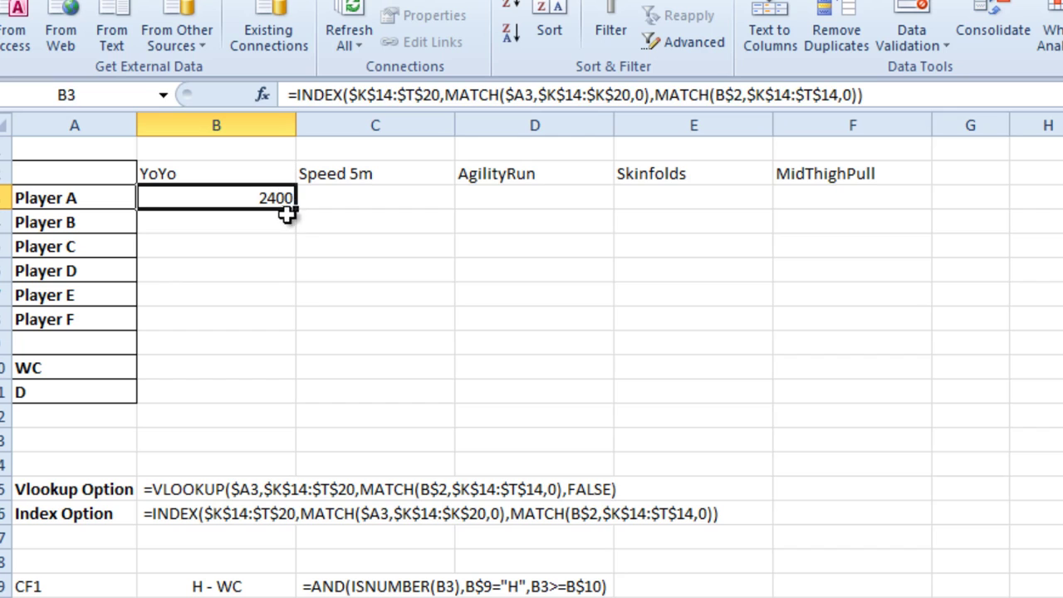
drag(297, 207, 298, 330)
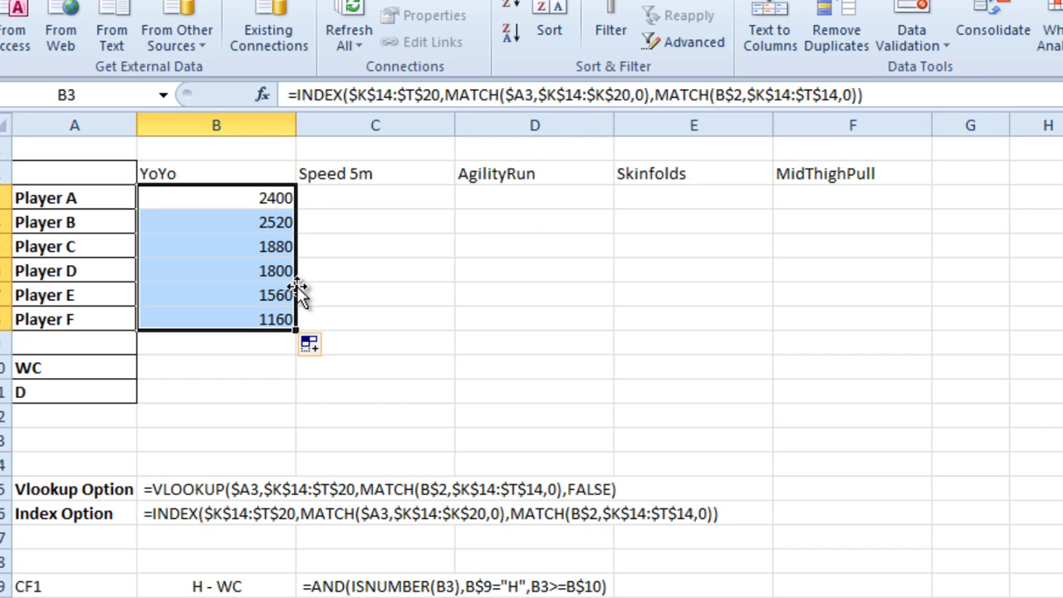
drag(295, 330, 866, 313)
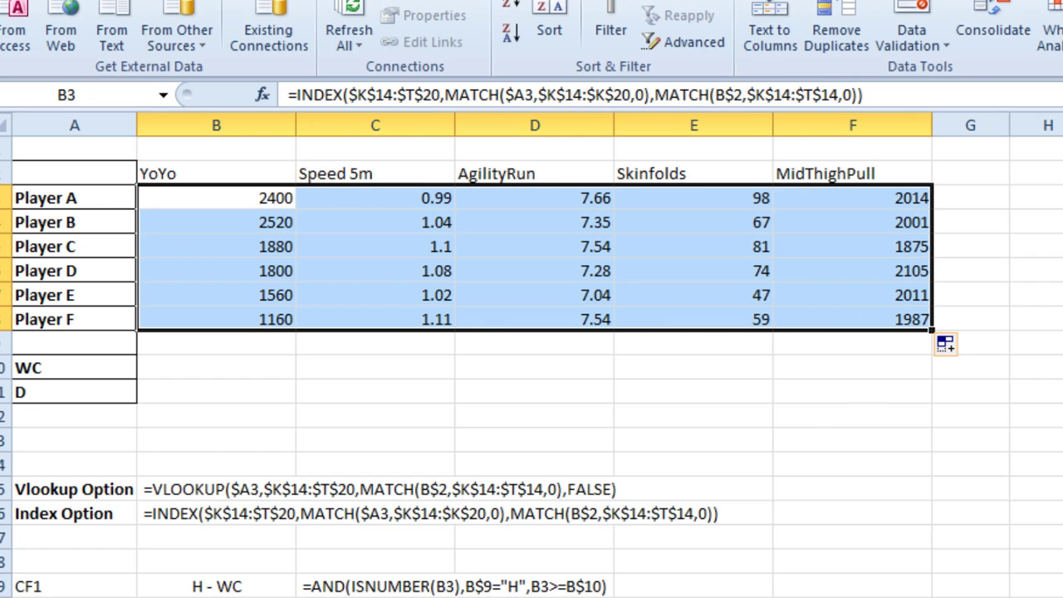
click(50, 0)
click(466, 33)
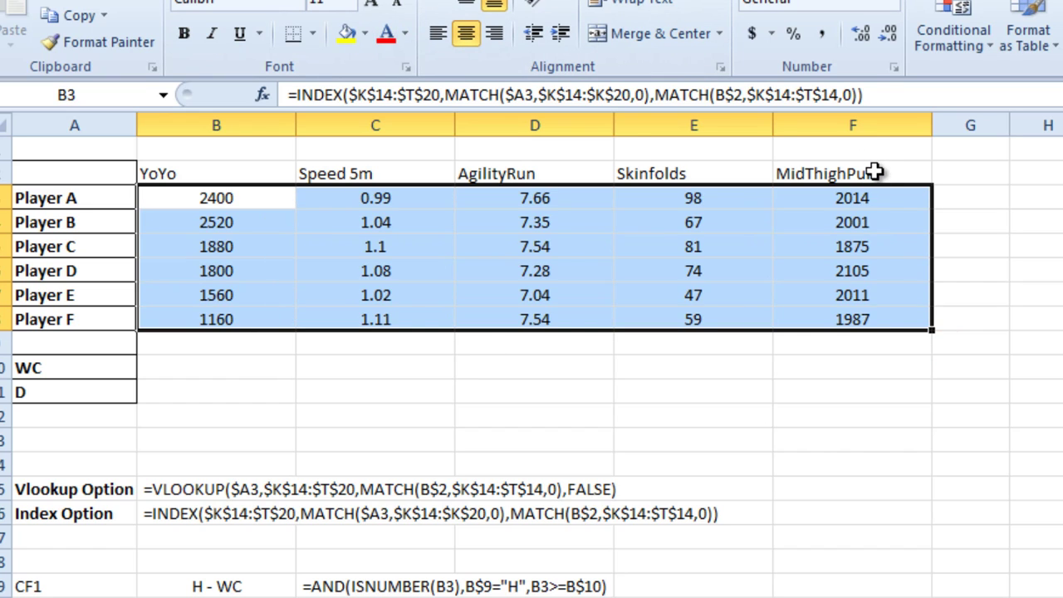
Choose Max Speed in C2 and RS Total in E2 from their validation lists, and center the headers in B2:F2.
click(391, 173)
click(462, 174)
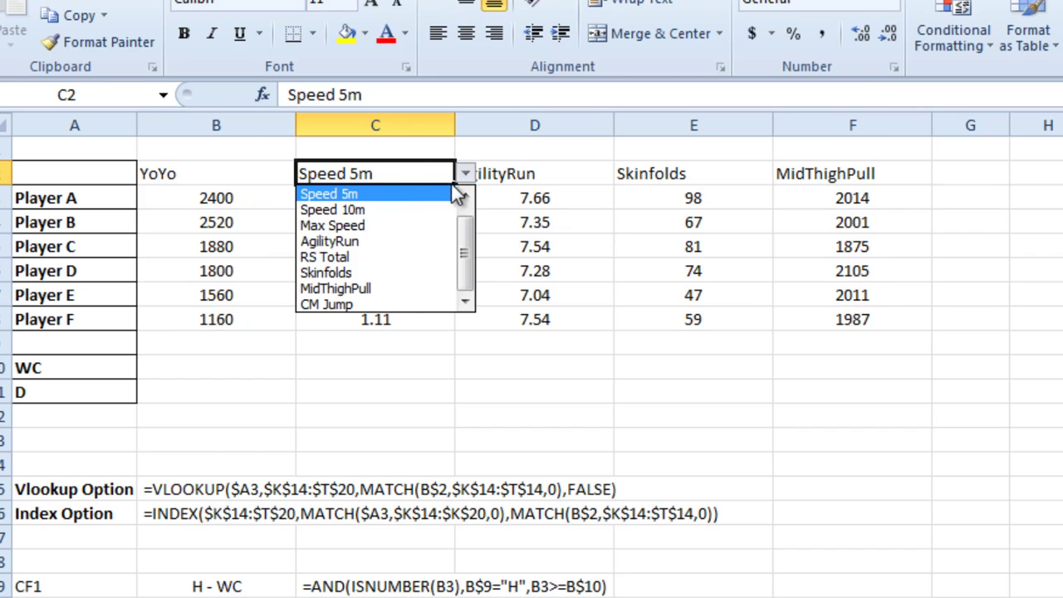
click(410, 224)
click(671, 174)
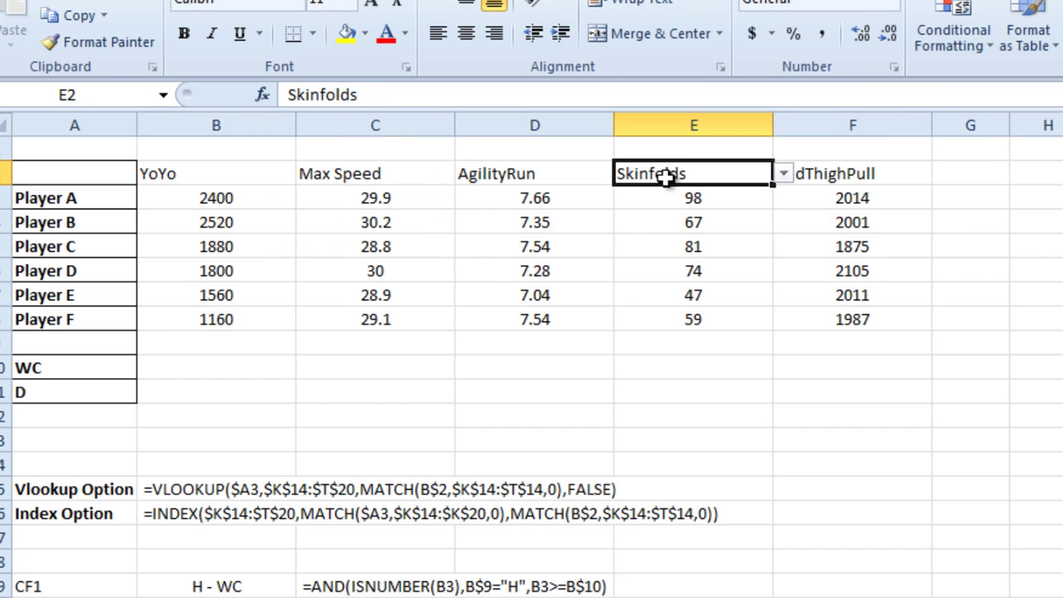
click(782, 175)
click(664, 256)
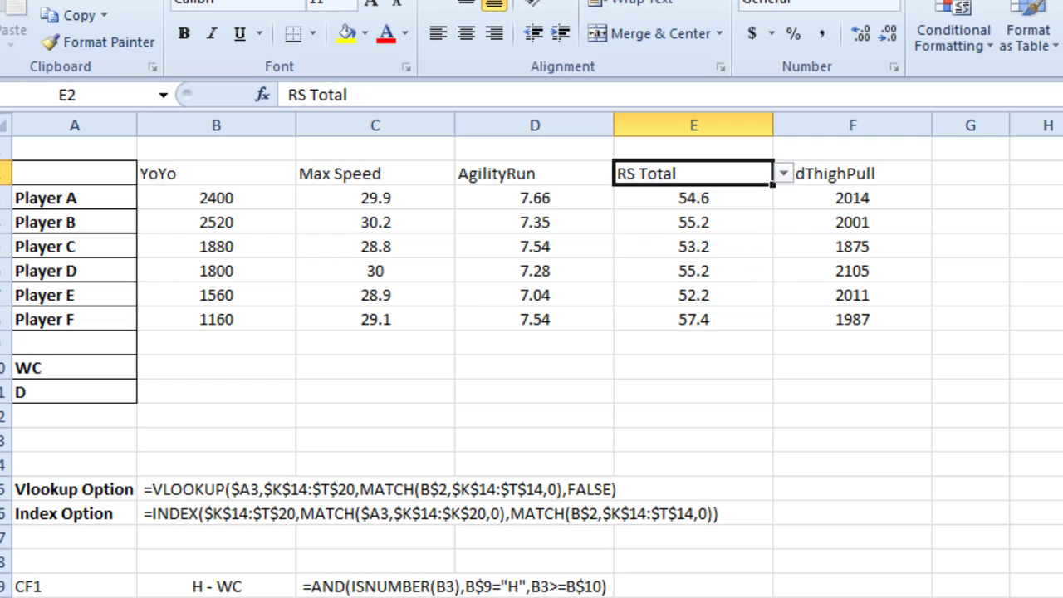
drag(825, 170, 260, 177)
click(466, 33)
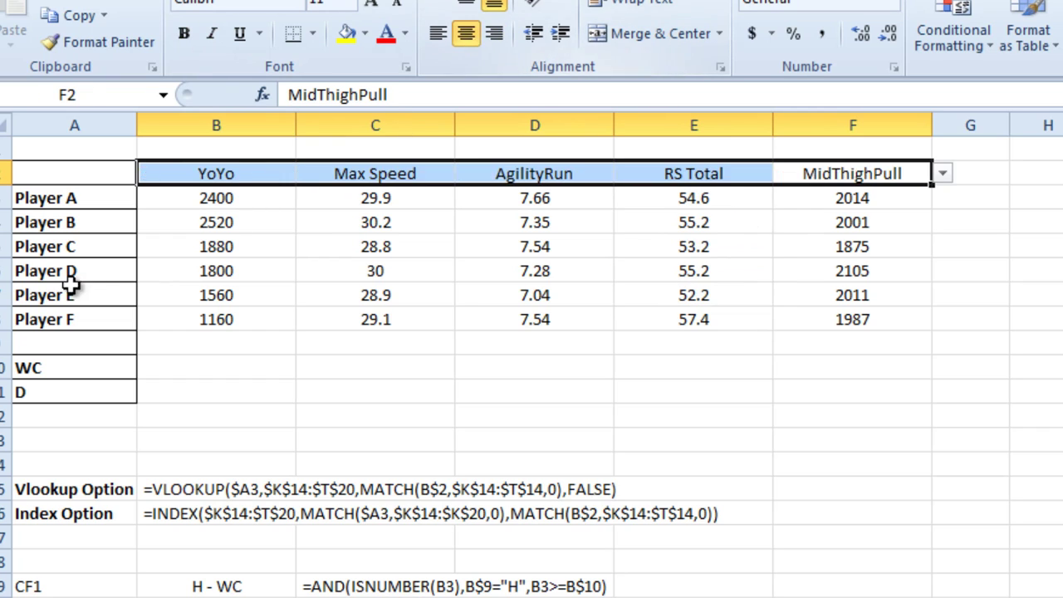
Test the row lookup by changing the name in A6 to Player A, and undo the change.
click(50, 266)
click(385, 95)
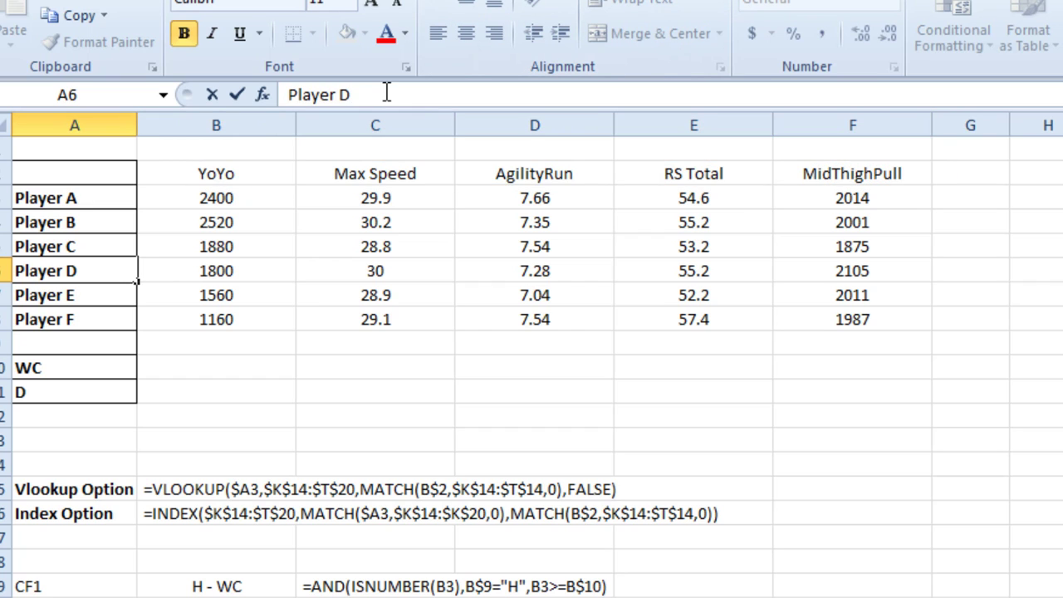
key(BackSpace)
text(A)
key(Return)
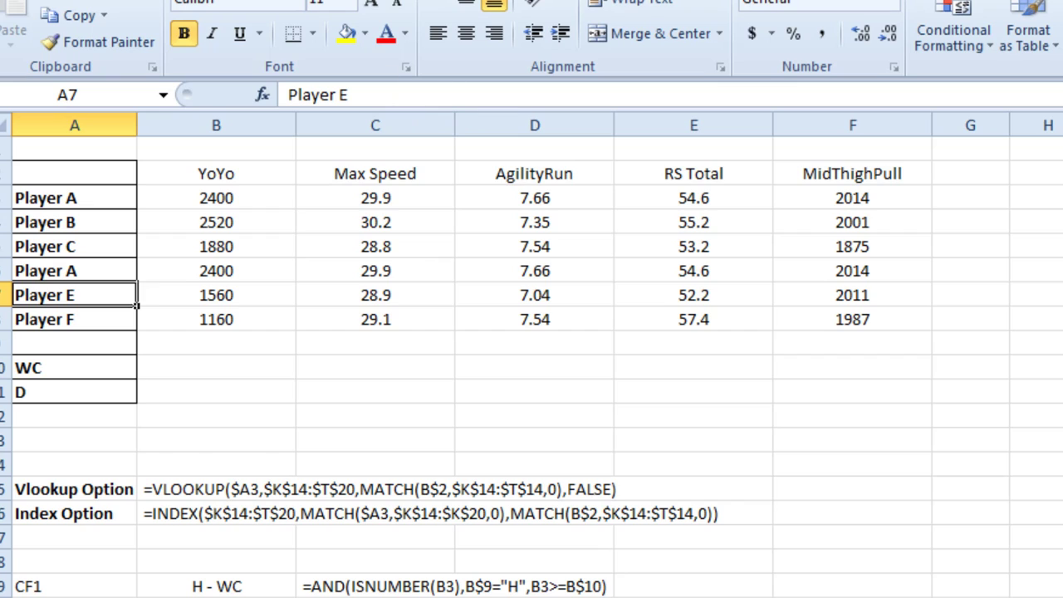
key(ctrl+z)
Examine the High/Low, World Class and Development standards in S1:V10 and the empty cells B9:B11 beneath the YoYo results.
click(288, 391)
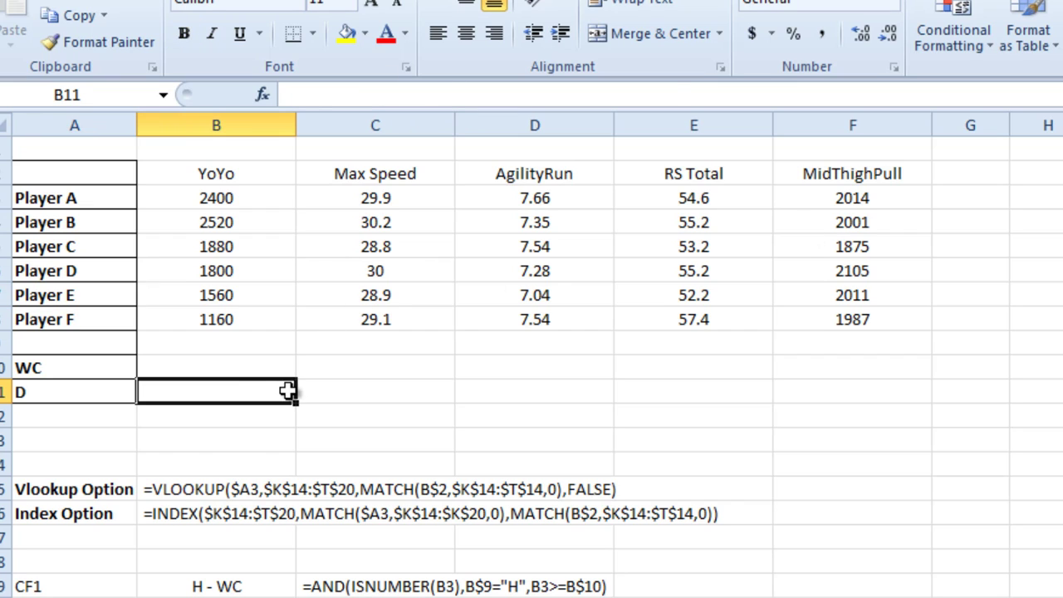
click(260, 370)
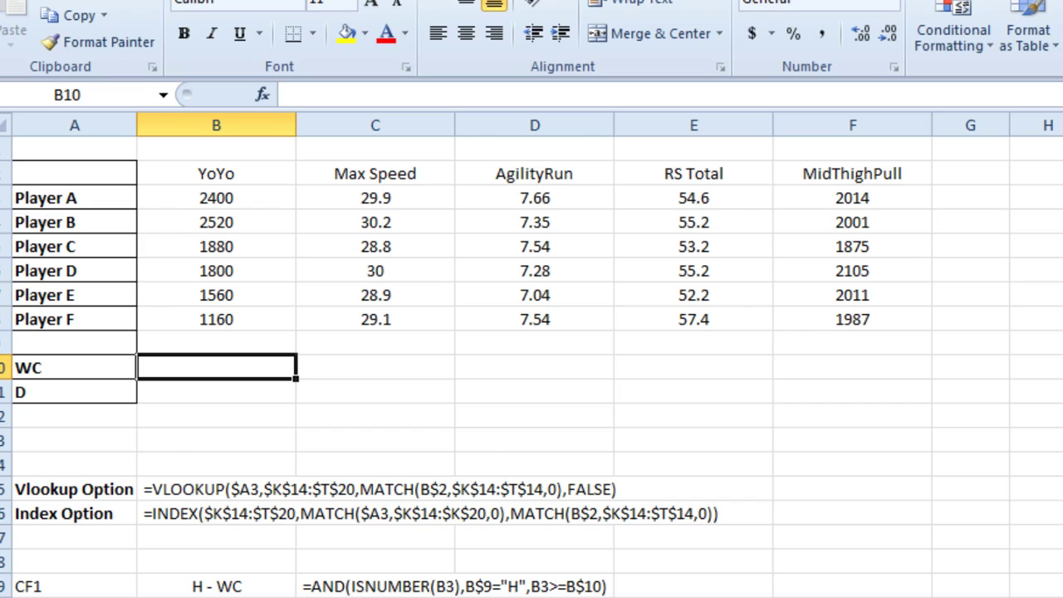
scroll(531, 354, right, 6)
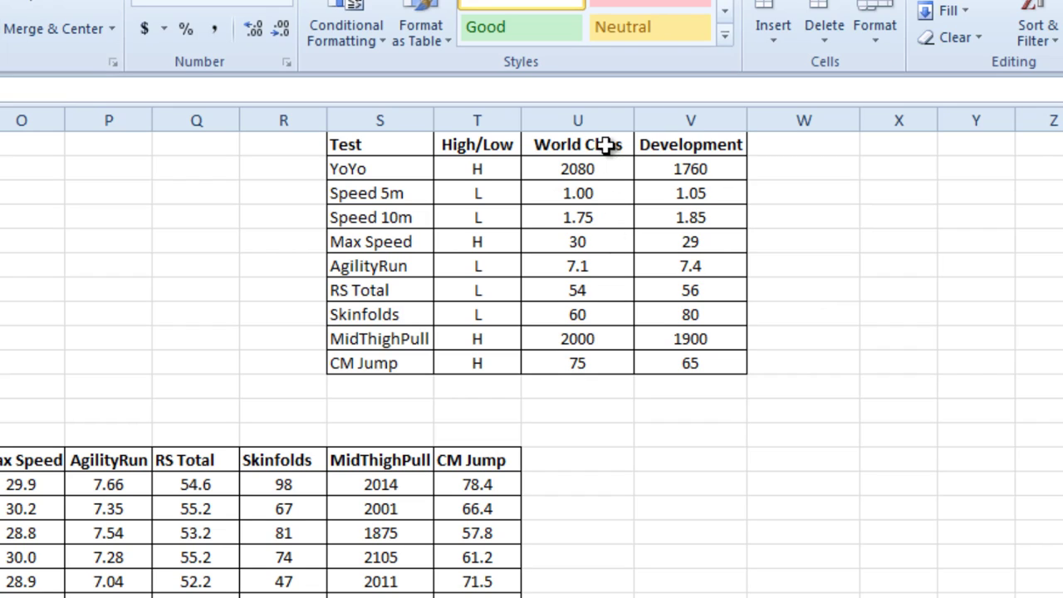
click(611, 172)
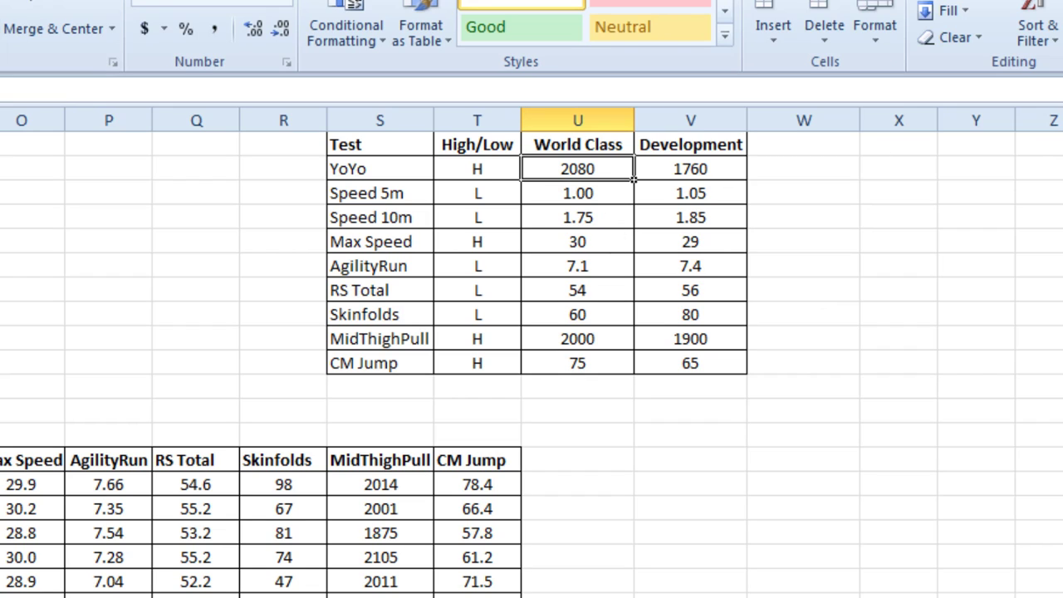
click(735, 171)
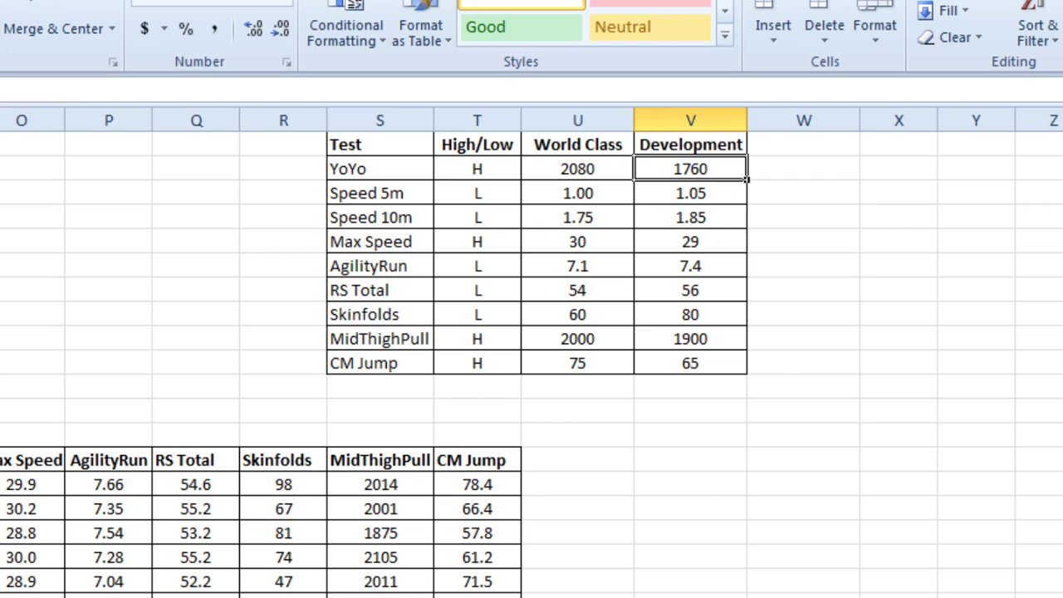
scroll(239, 585, left, 10)
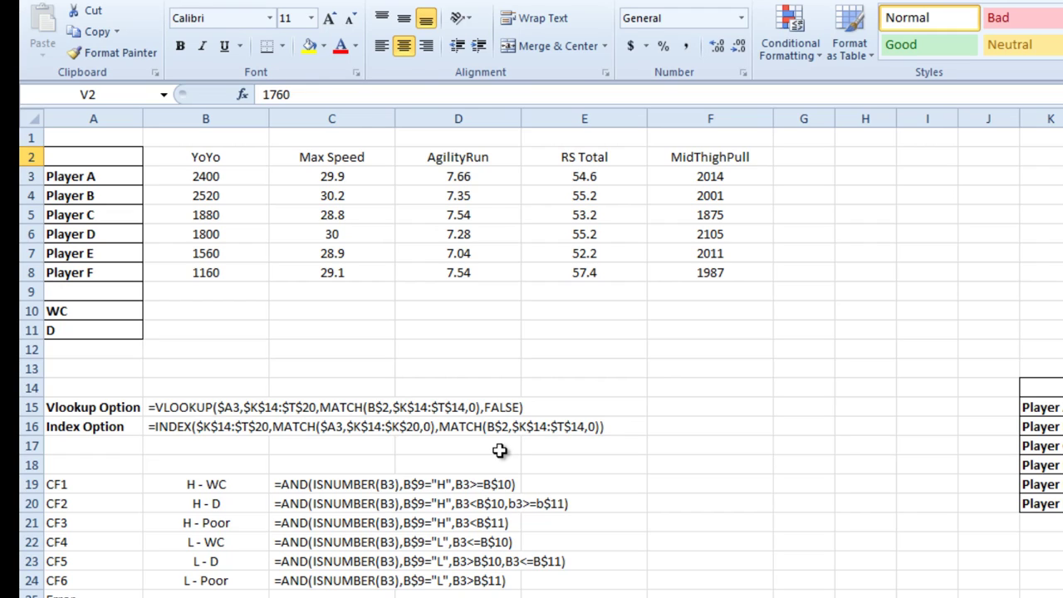
click(243, 154)
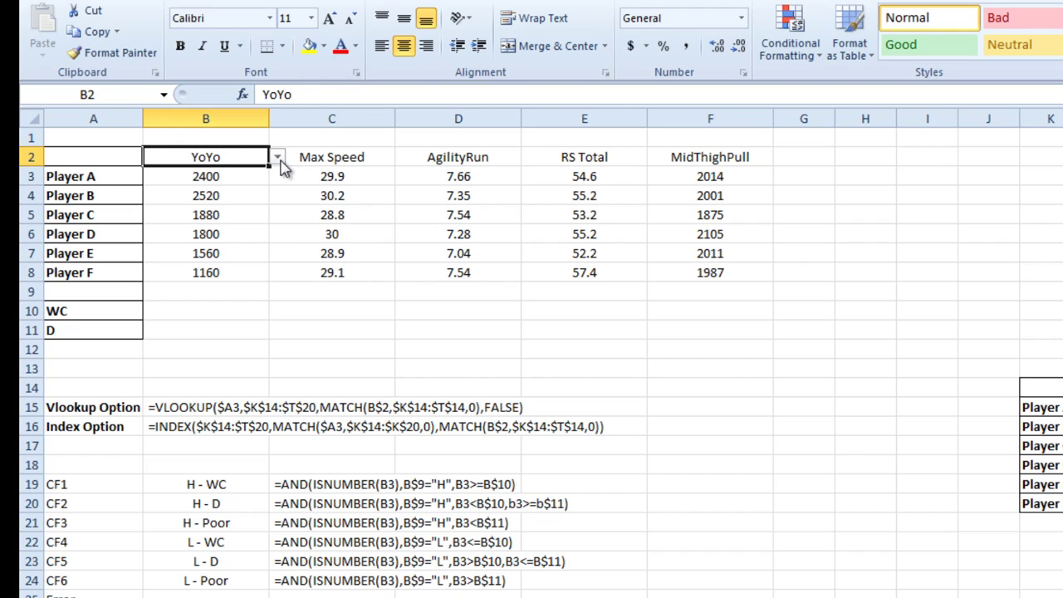
click(277, 157)
click(277, 157)
click(236, 309)
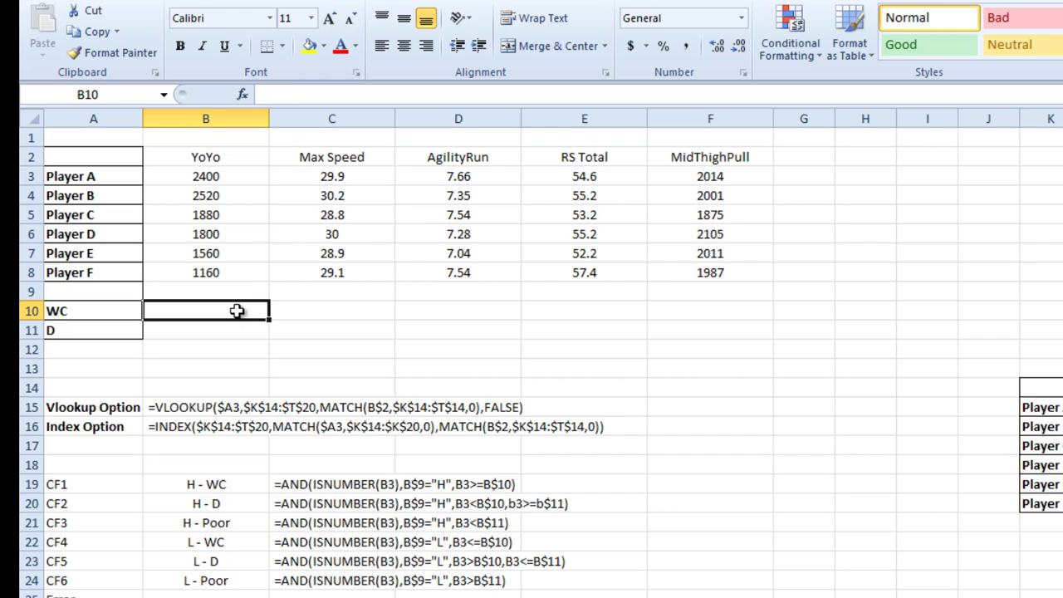
click(236, 292)
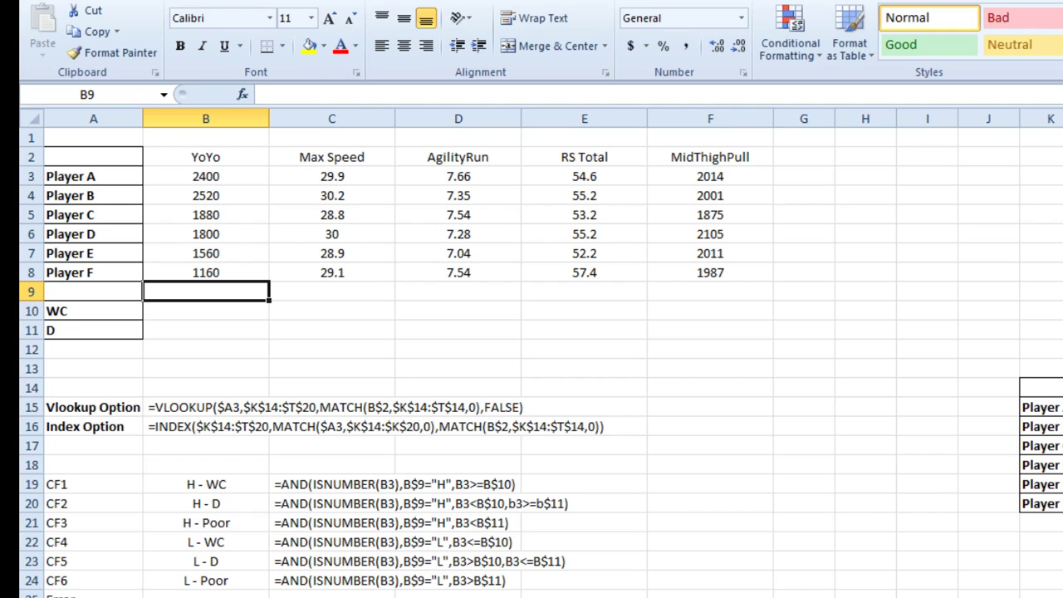
scroll(531, 332, right, 4)
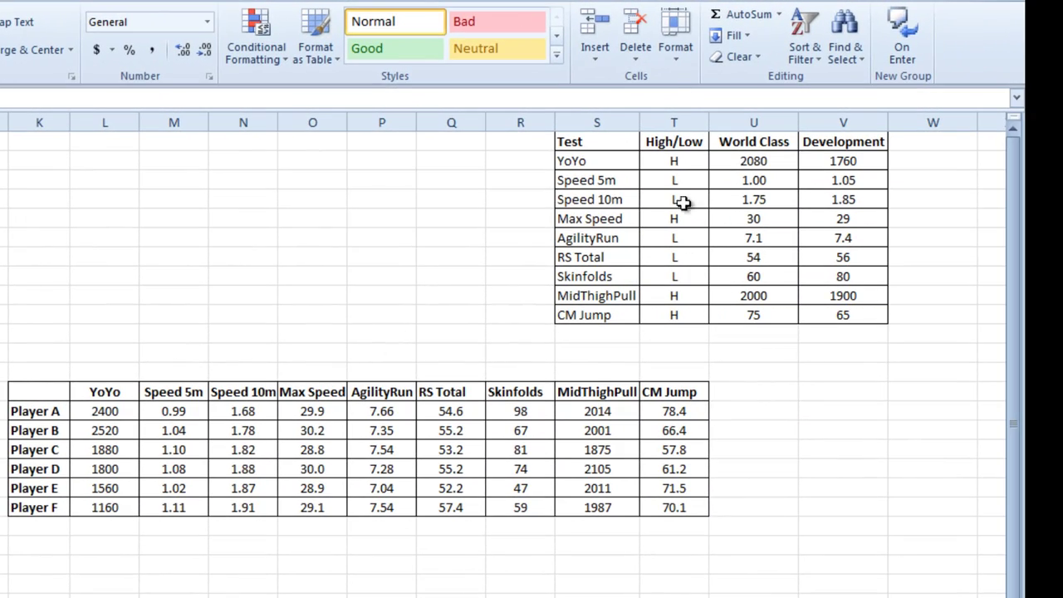
Enter =VLOOKUP(B$2,$S$1:$T$10,2,FALSE) in B9 to look up the High/Low code, and fill it across to F9.
text(=)
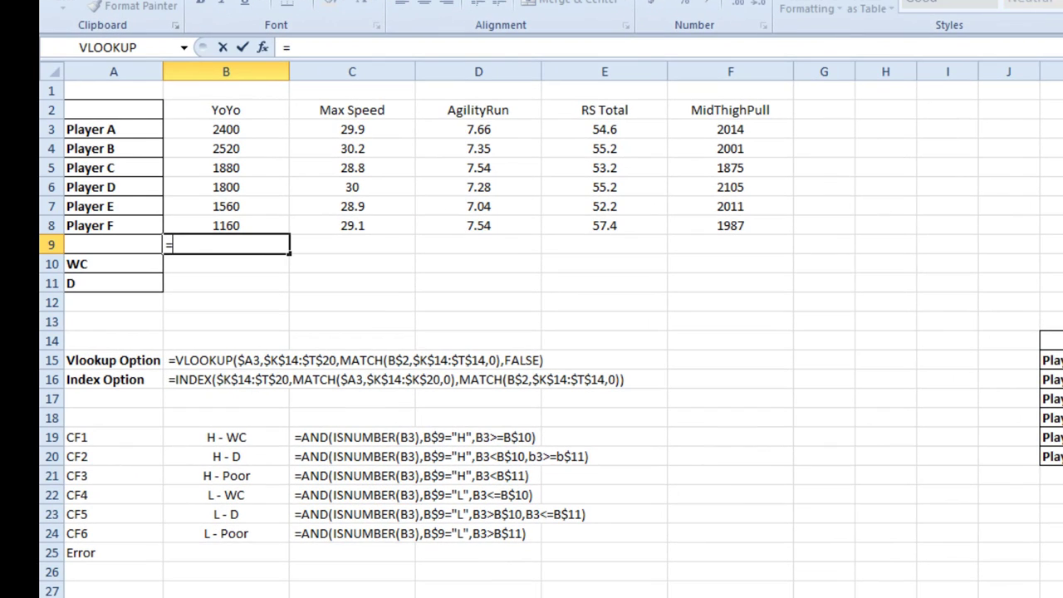
text(vl)
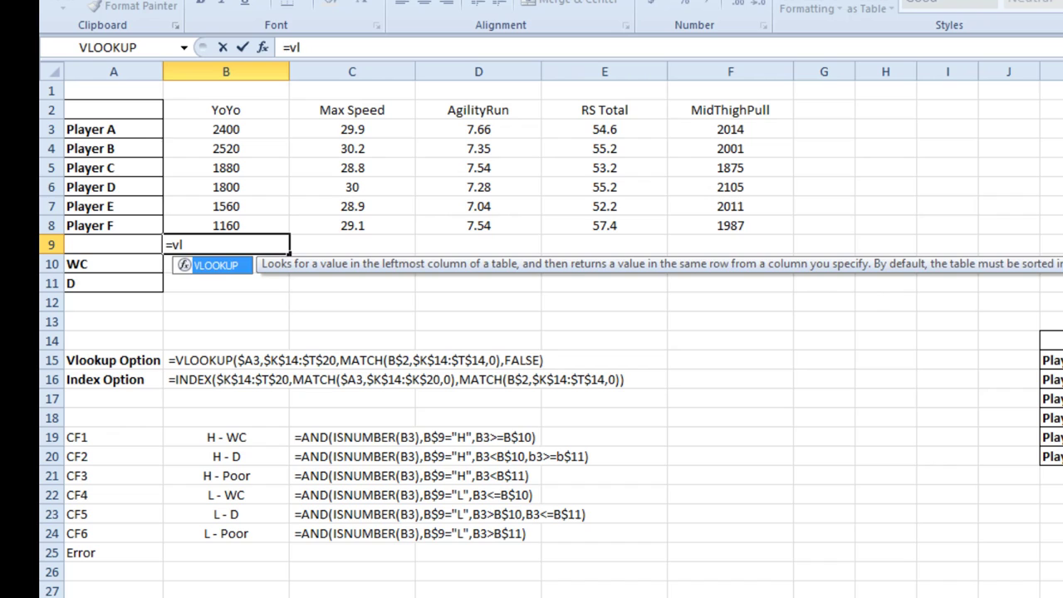
key(Tab)
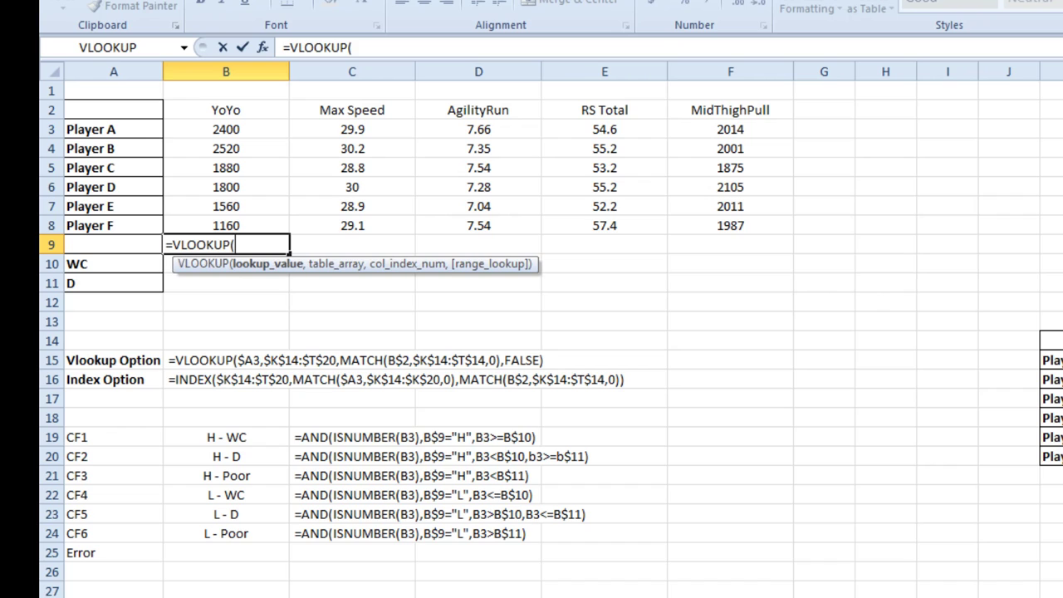
click(246, 111)
click(362, 47)
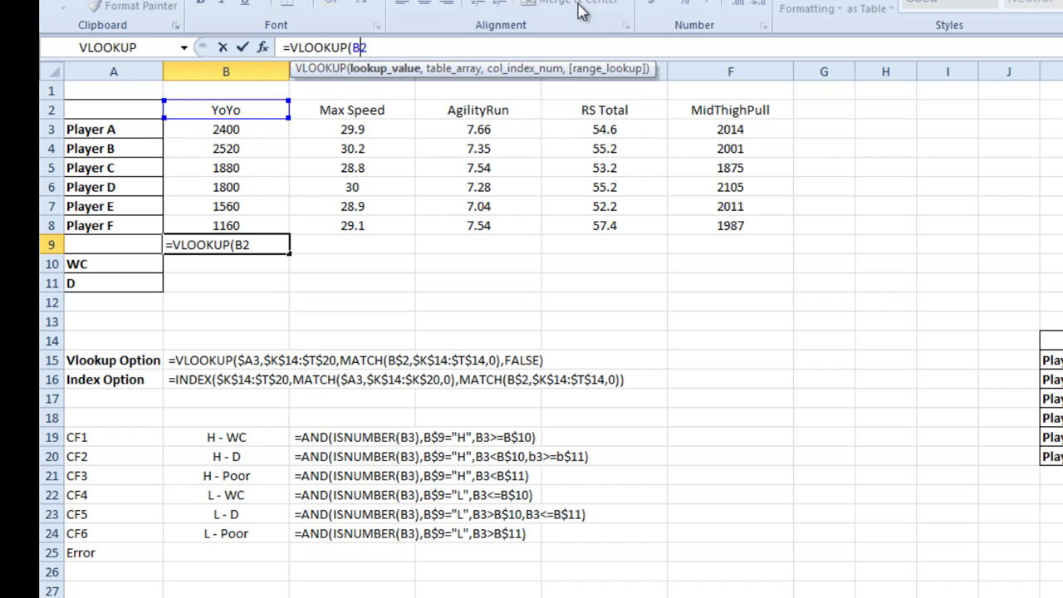
text($)
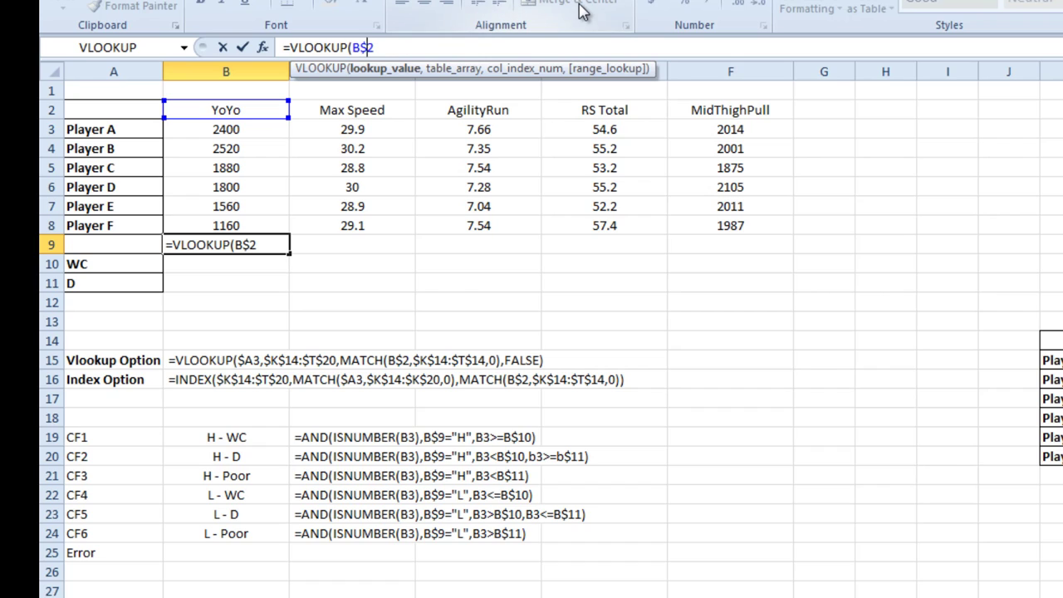
click(422, 48)
text(,)
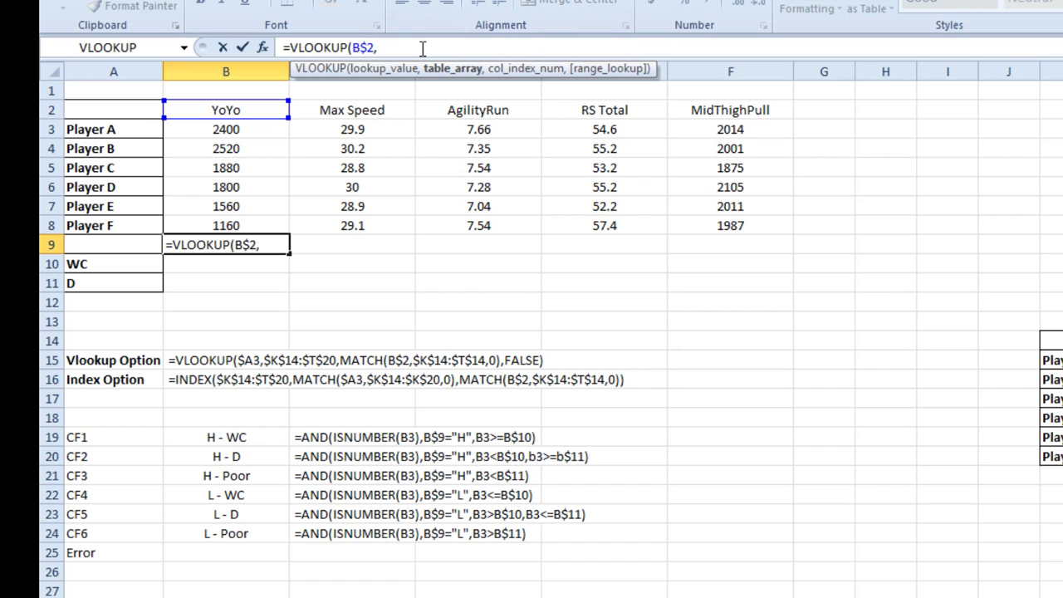
scroll(532, 332, right, 3)
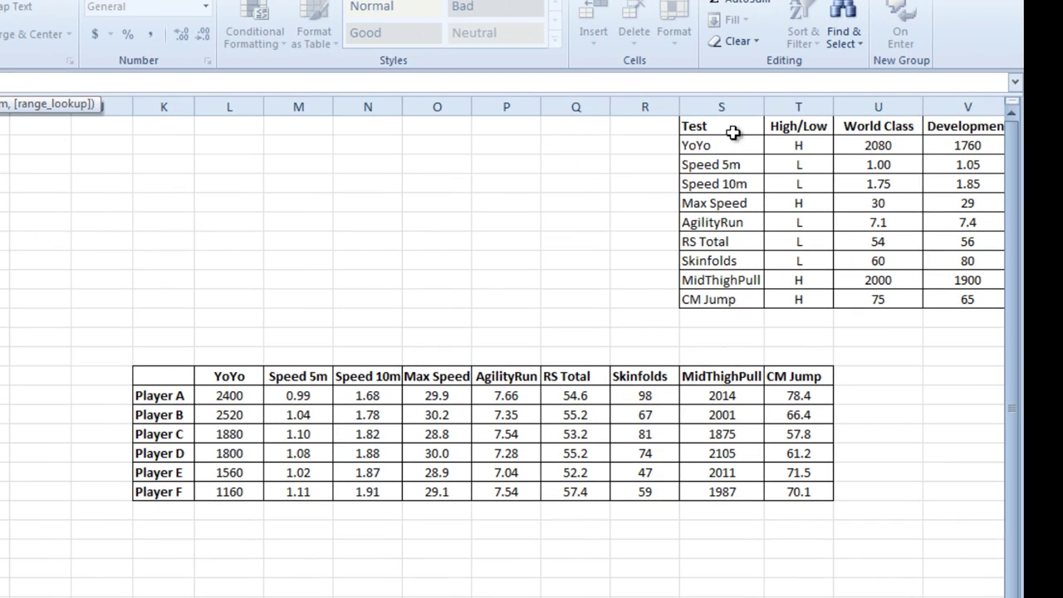
drag(733, 133, 794, 300)
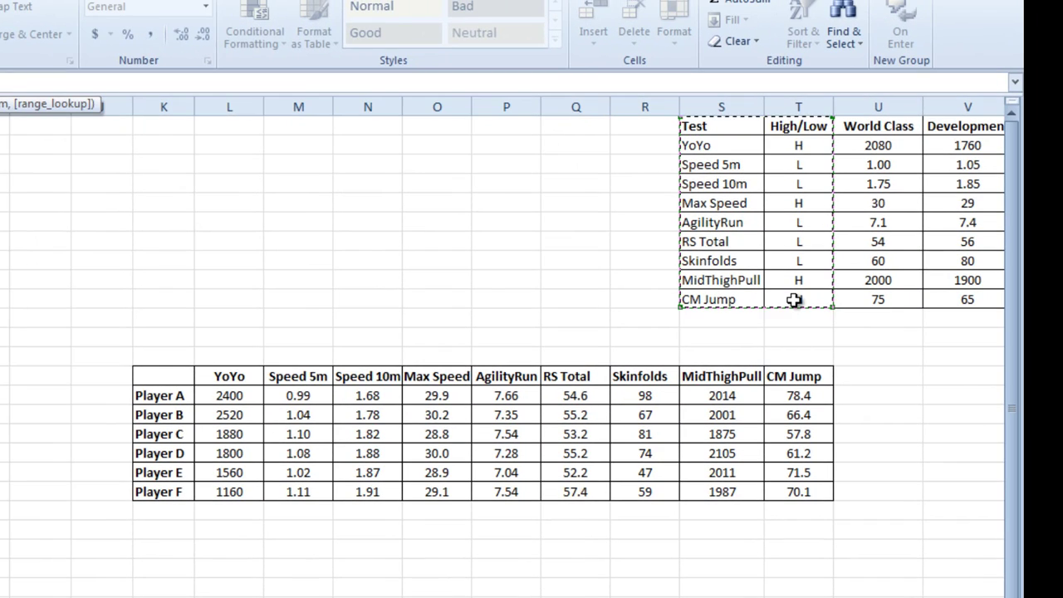
key(F4)
text(,2,false))
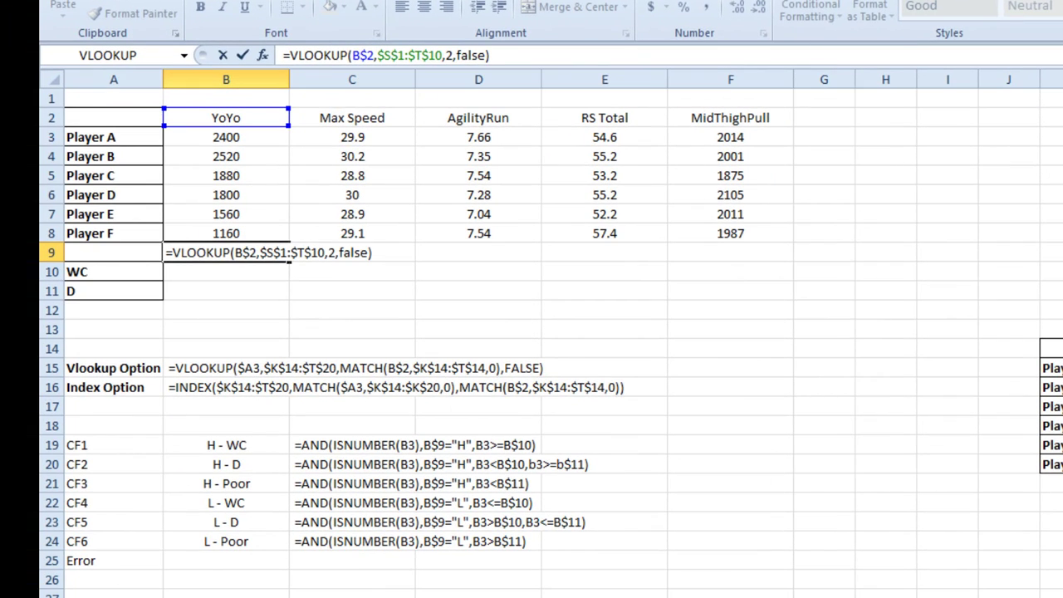
key(Return)
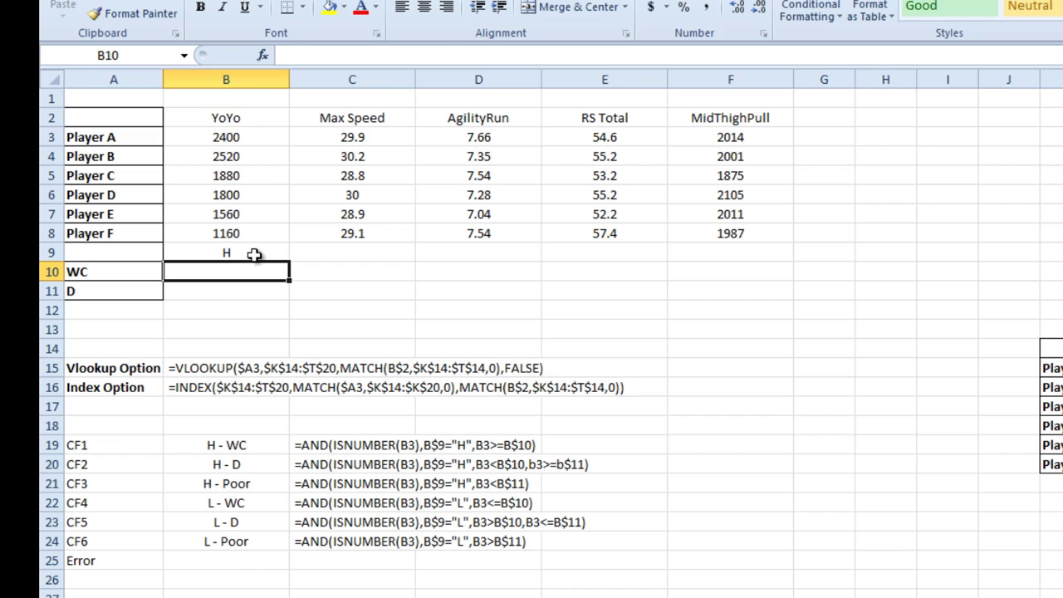
click(281, 254)
drag(289, 262, 745, 252)
Choose AgilityRun in C2 and Speed 5m in D2 from their validation lists.
click(400, 118)
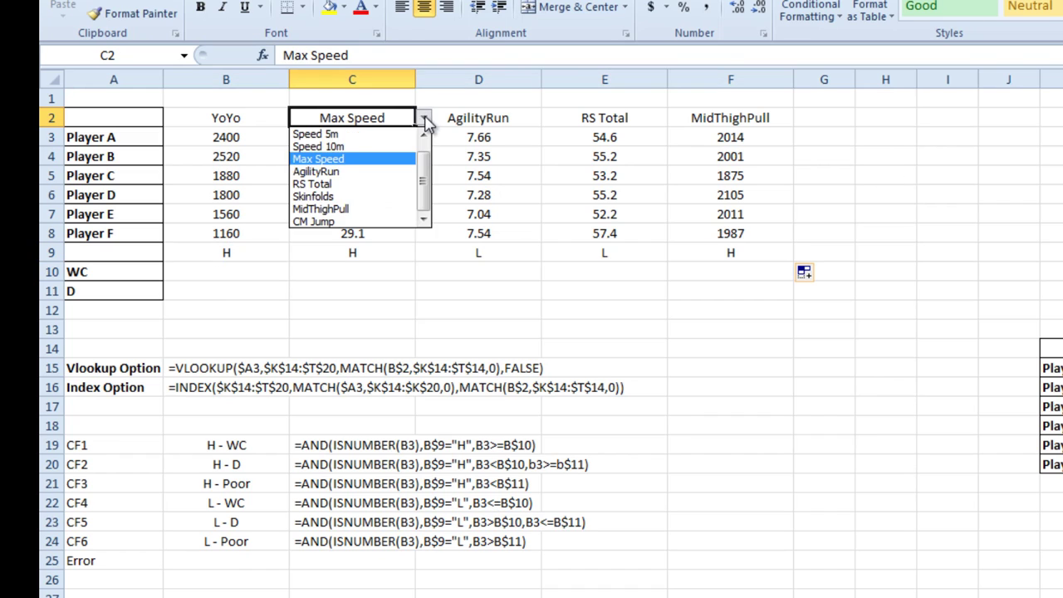
click(316, 171)
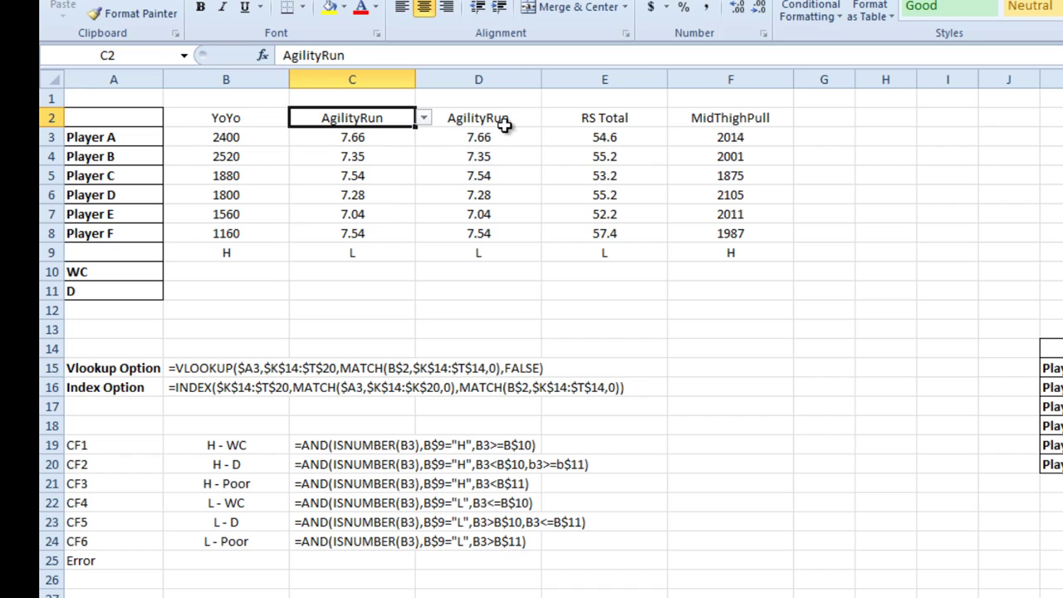
click(504, 123)
click(549, 118)
click(523, 131)
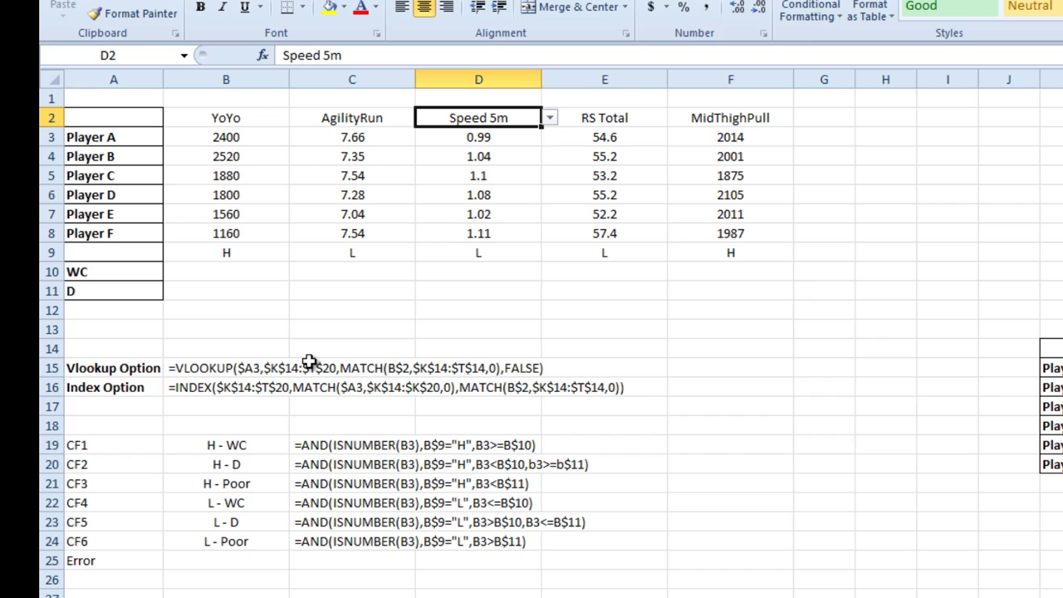
Enter =VLOOKUP(B$2,$S$1:$V$10,3,FALSE) in B10 for the World Class standard, and fill it across to F10.
click(269, 271)
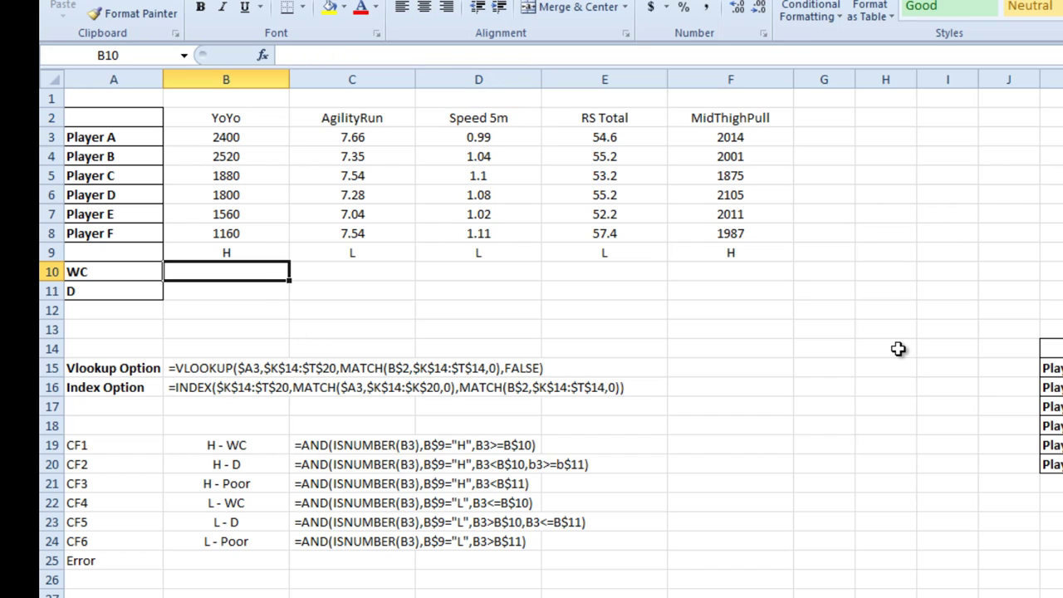
text(=vloo)
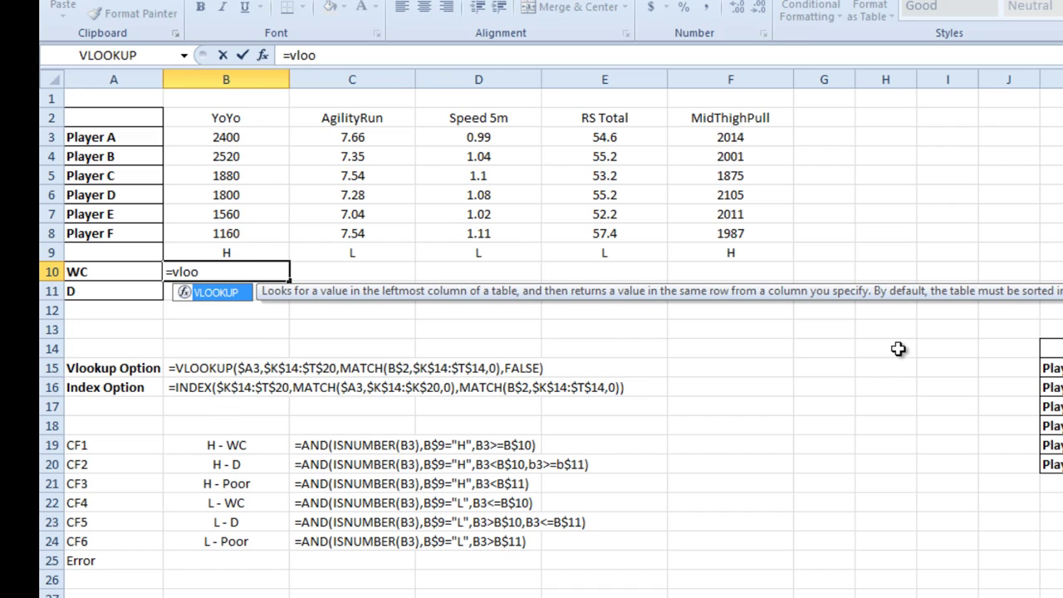
key(Tab)
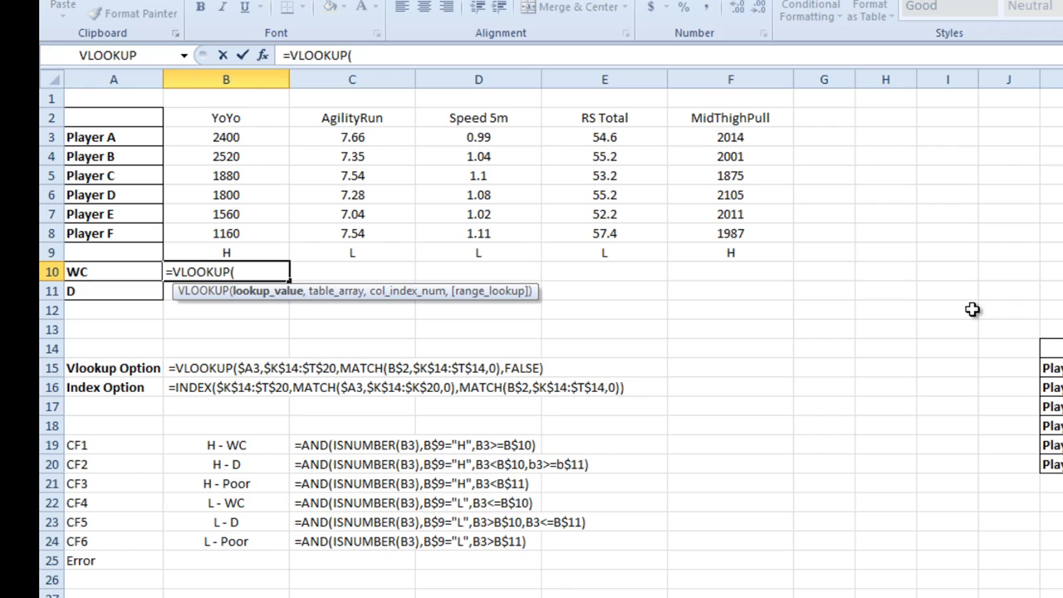
click(209, 118)
click(370, 55)
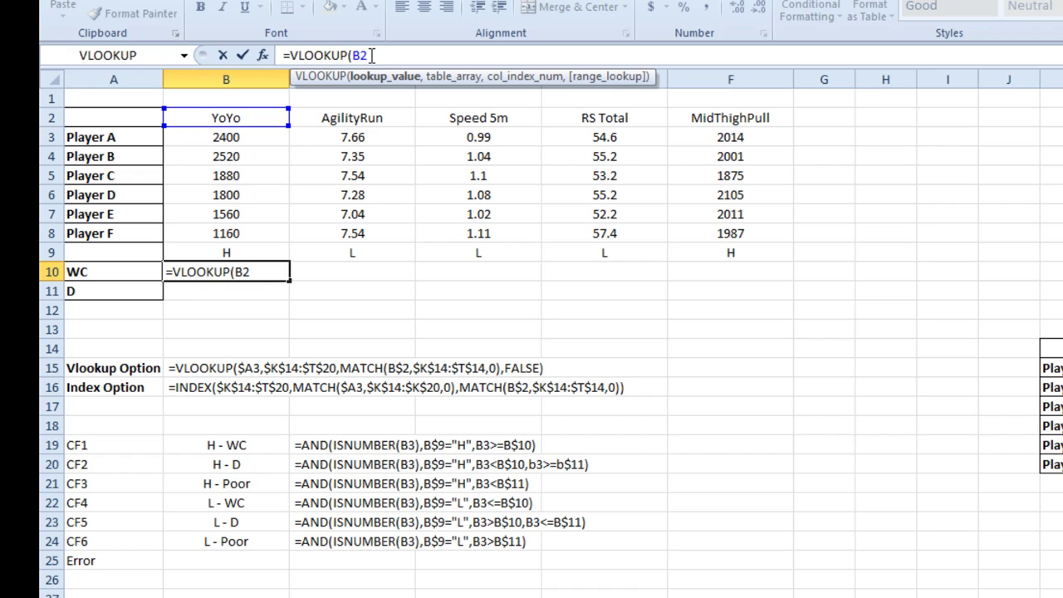
text($2,)
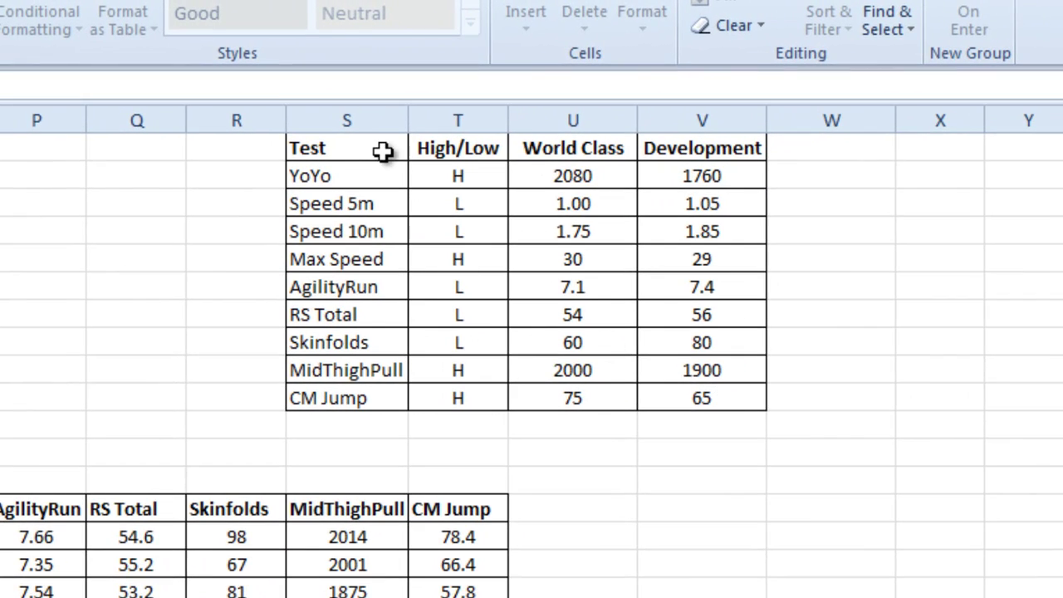
drag(382, 150, 691, 401)
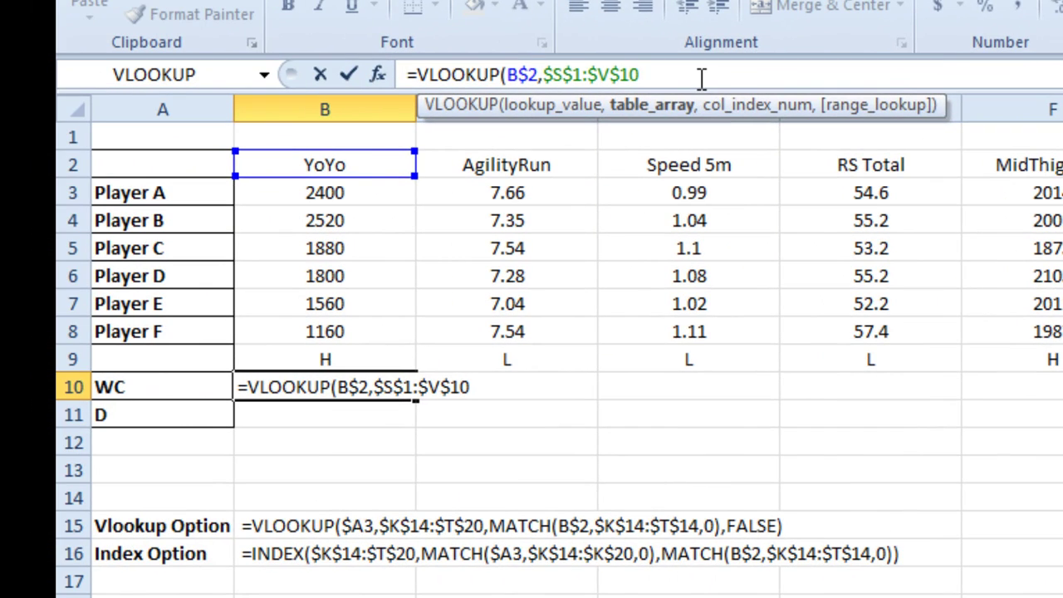
text(,3,)
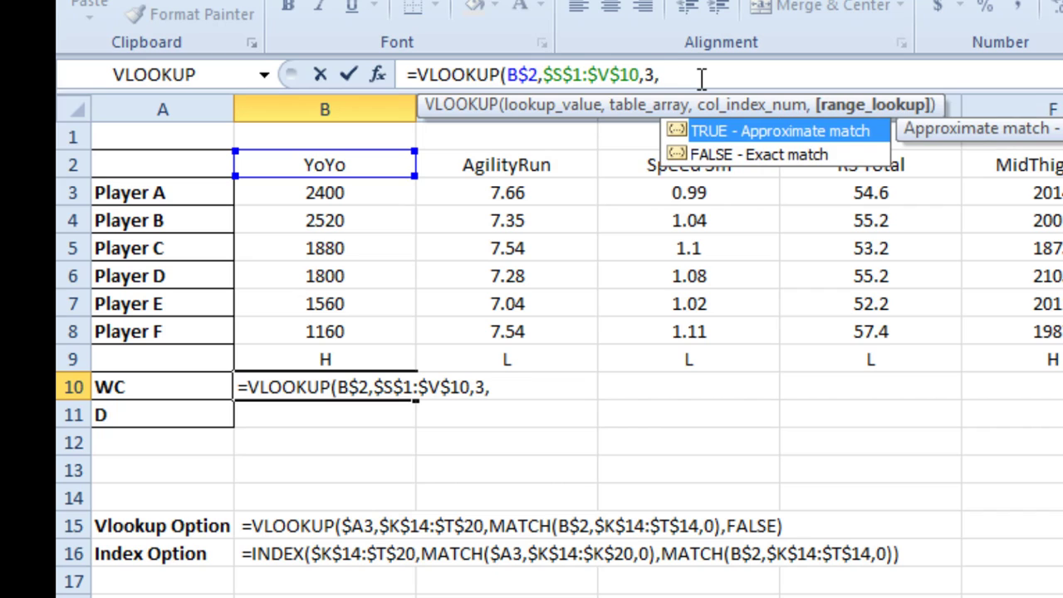
text(false))
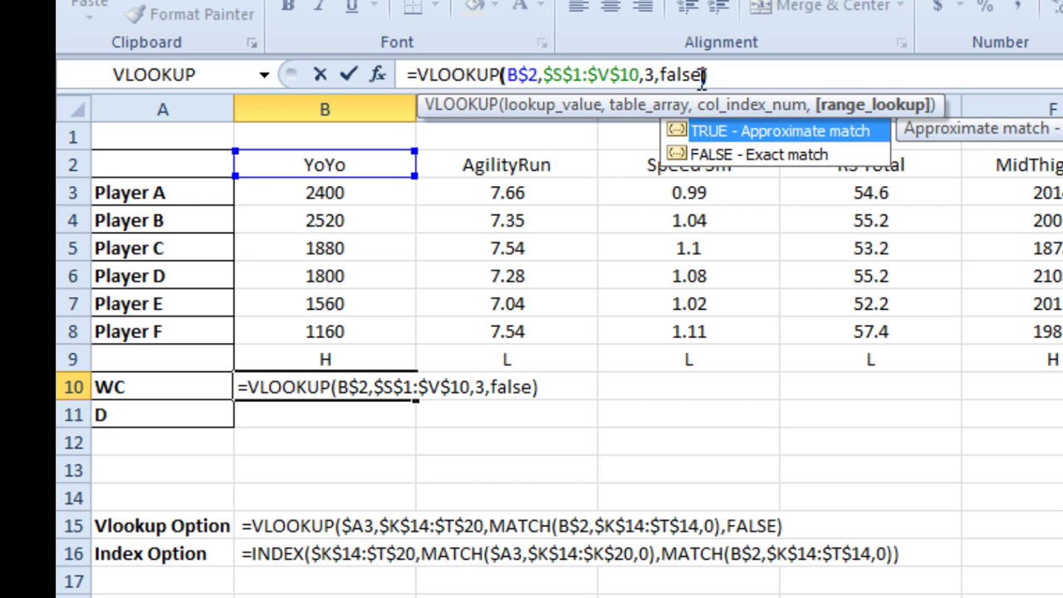
key(Return)
click(403, 387)
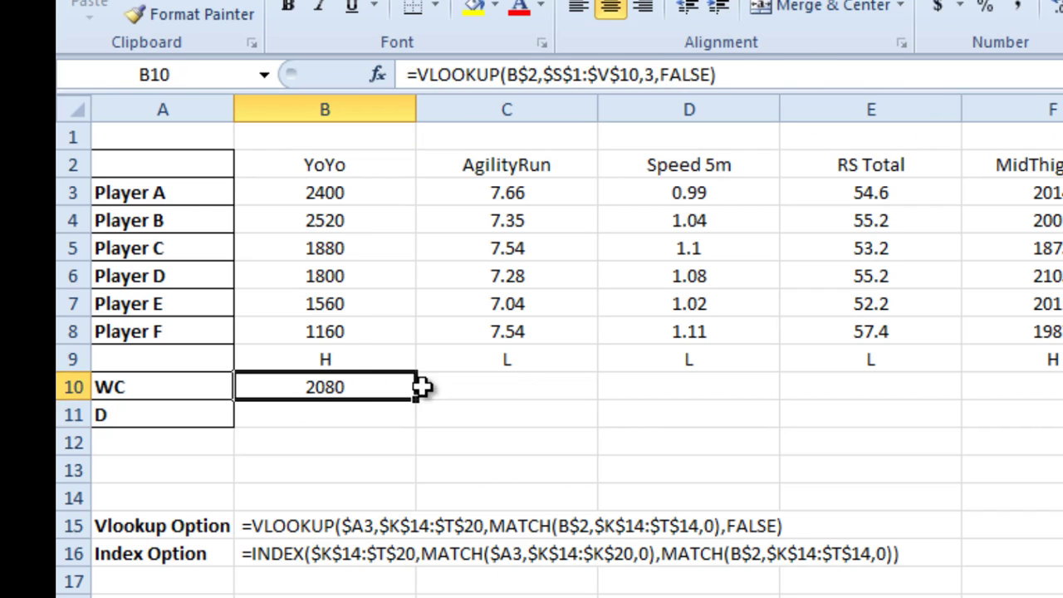
drag(424, 389, 1059, 387)
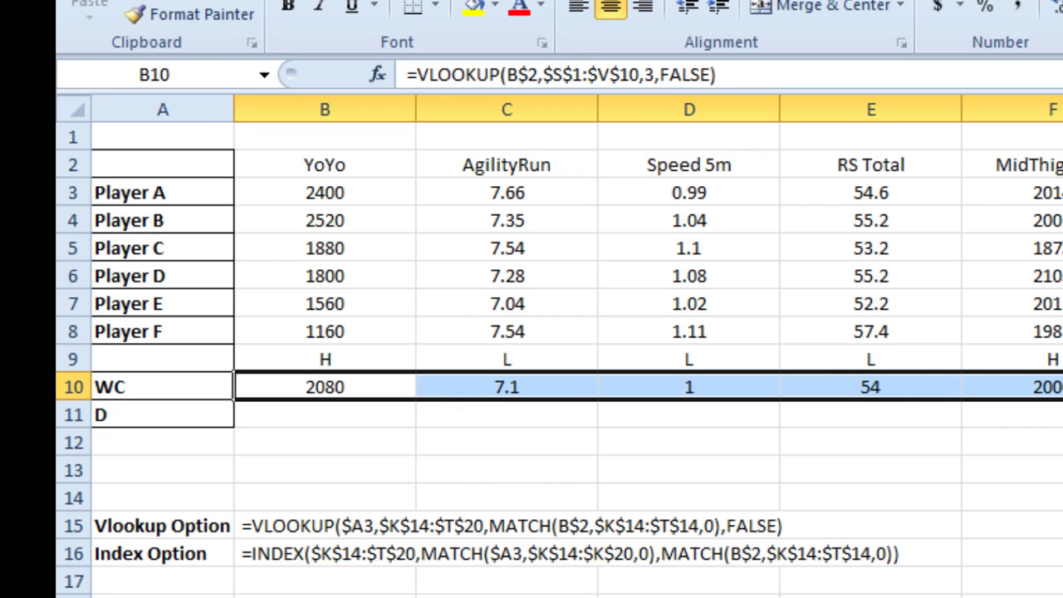
Copy the B10 formula into B11 with column index 4 for the Development standard, and fill it across to F11.
click(382, 389)
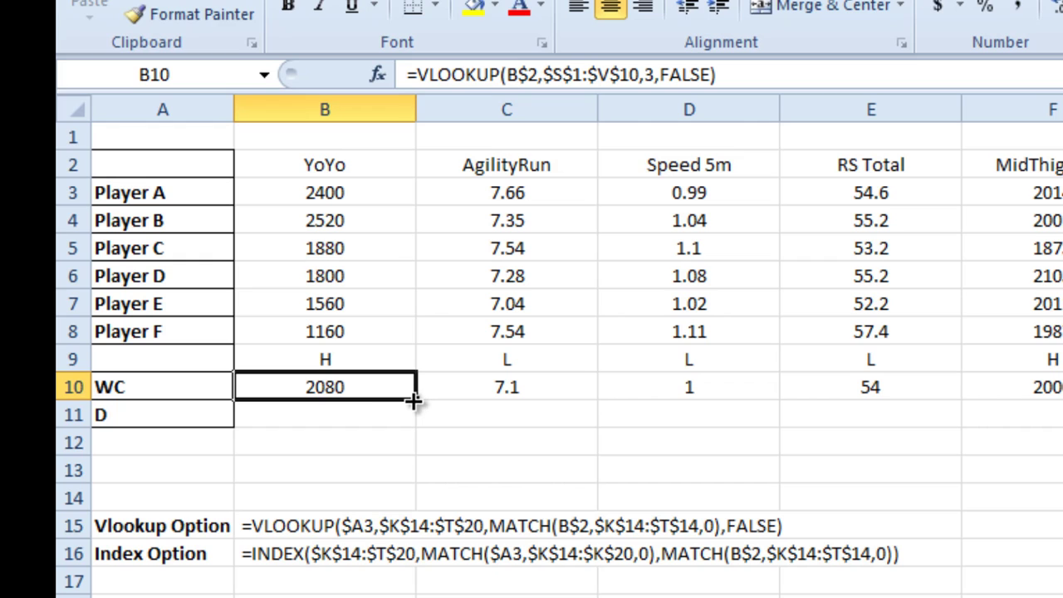
drag(414, 401, 412, 425)
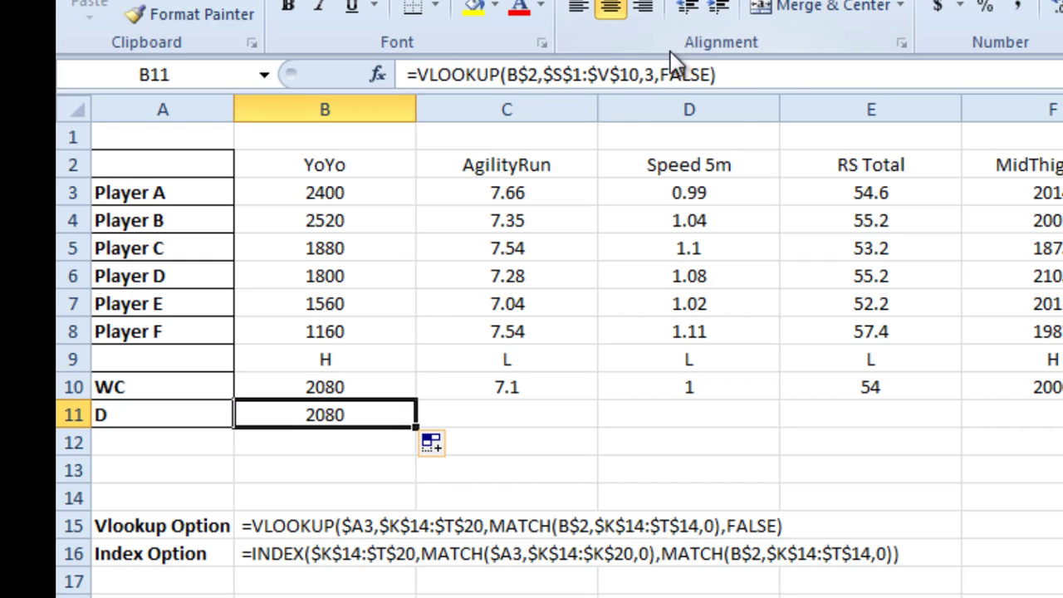
click(645, 83)
key(Delete)
text(2)
key(Return)
click(336, 411)
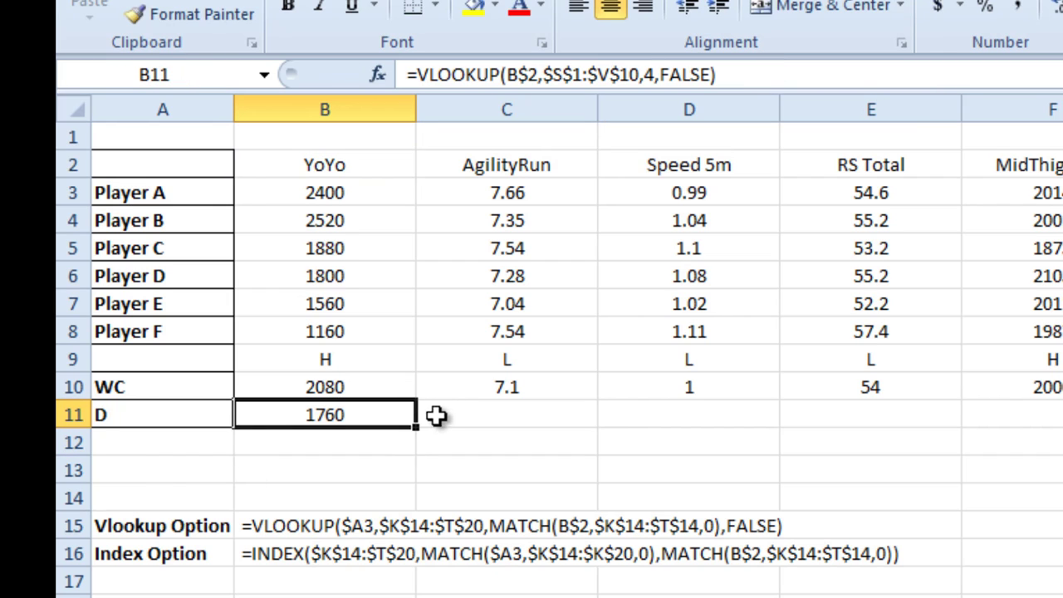
drag(418, 424, 1059, 423)
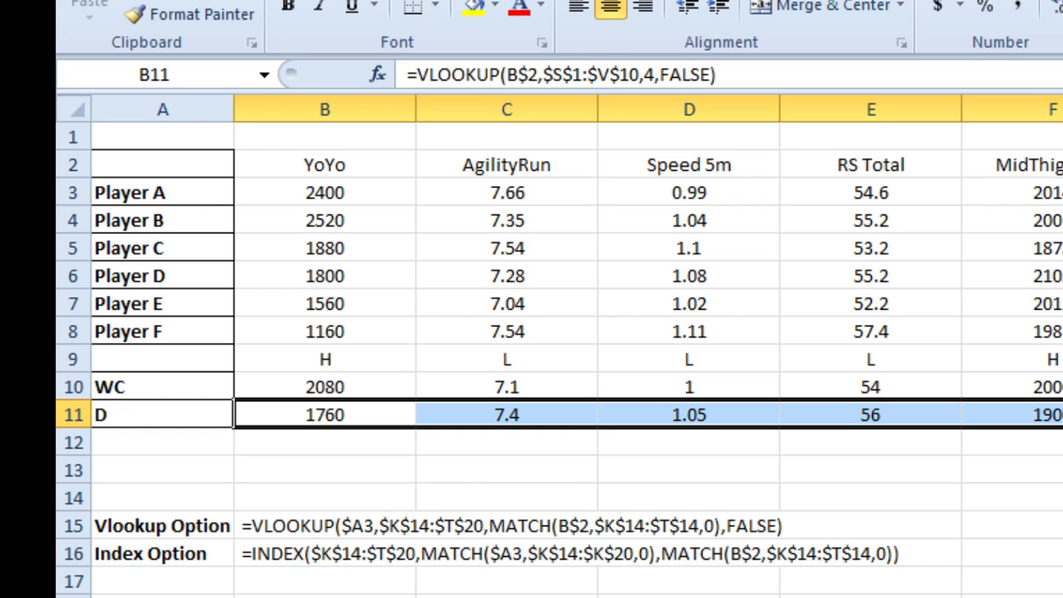
Test the lookups by clearing the YoYo test name from B2, and undo the deletion.
click(371, 359)
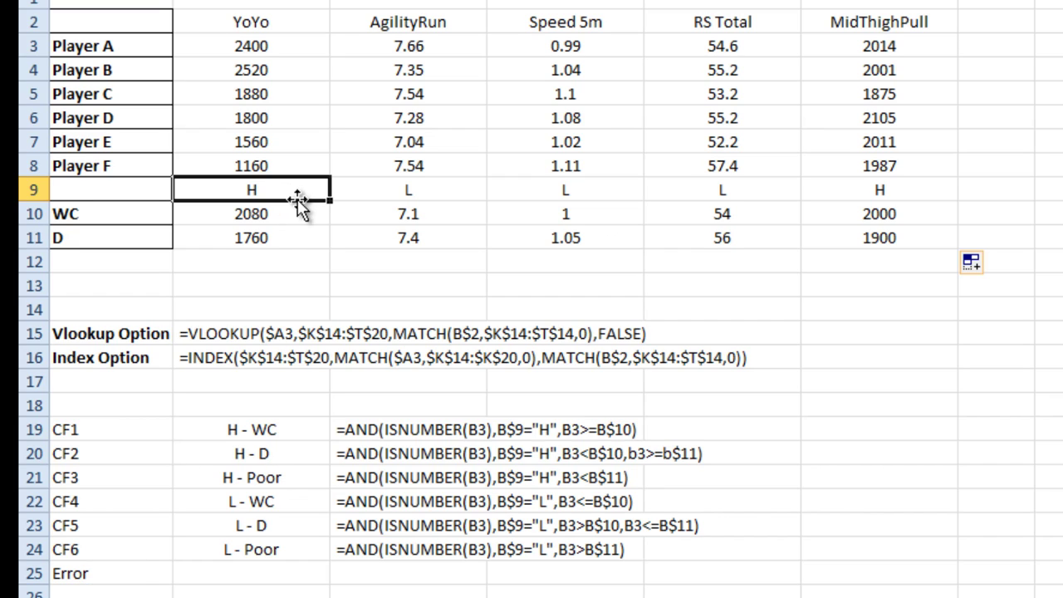
click(301, 26)
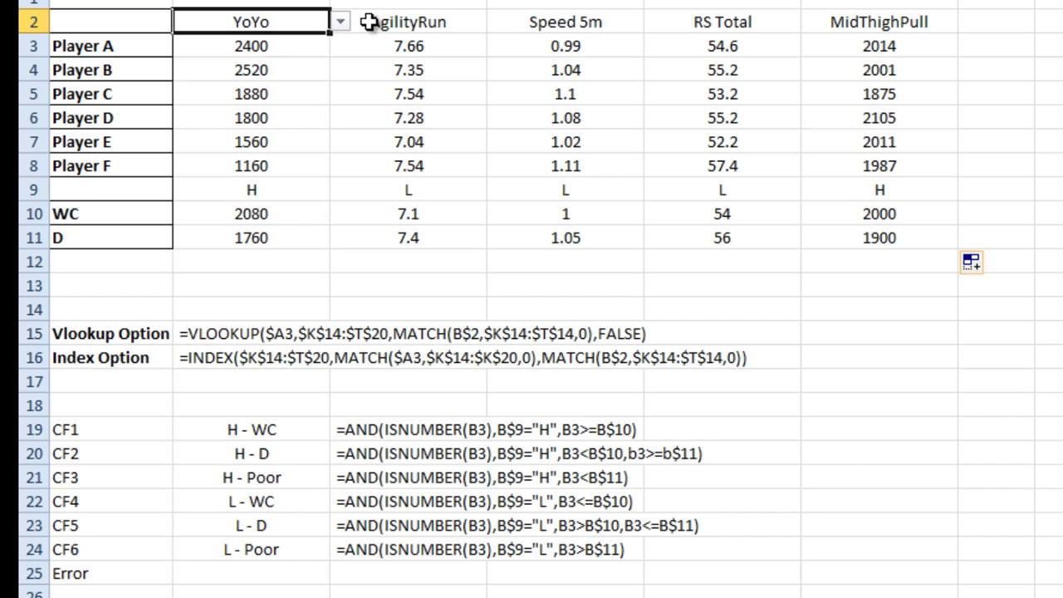
key(Delete)
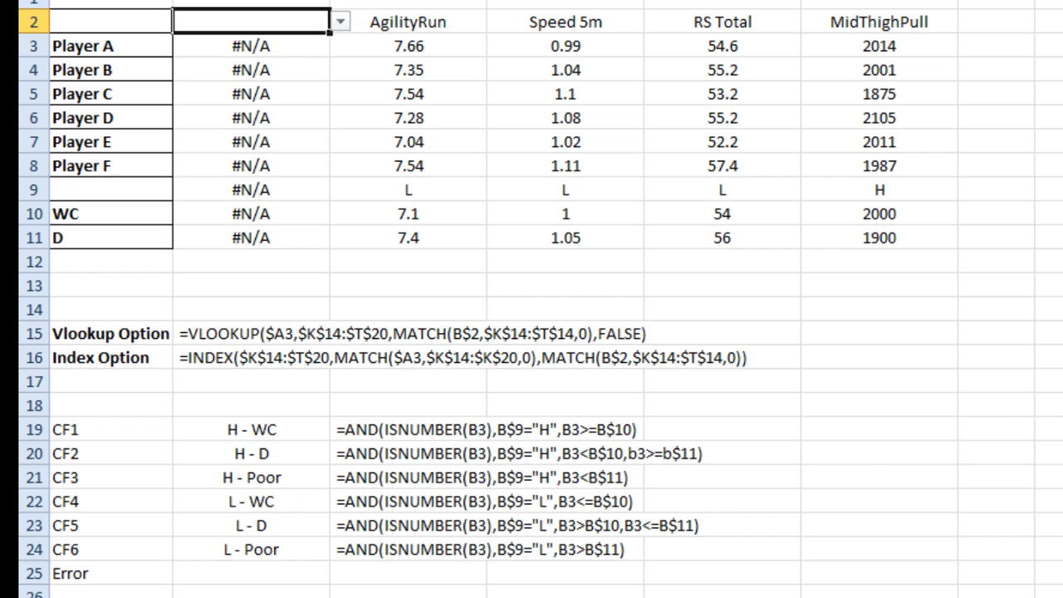
key(ctrl+z)
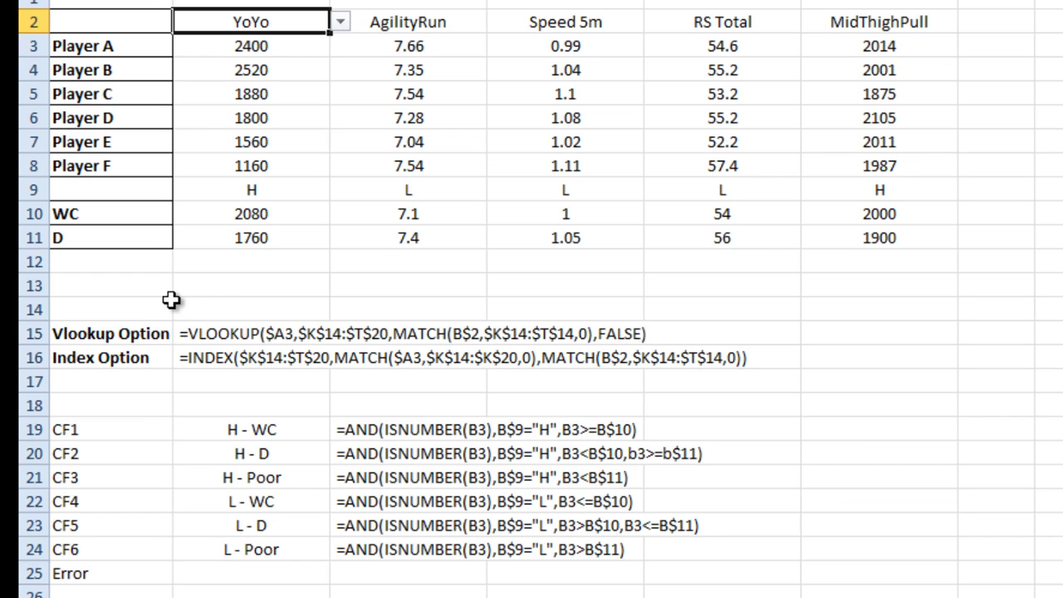
Start a new conditional formatting rule for the player results in B3:F8 that uses a formula to determine which cells to format.
drag(218, 44, 871, 156)
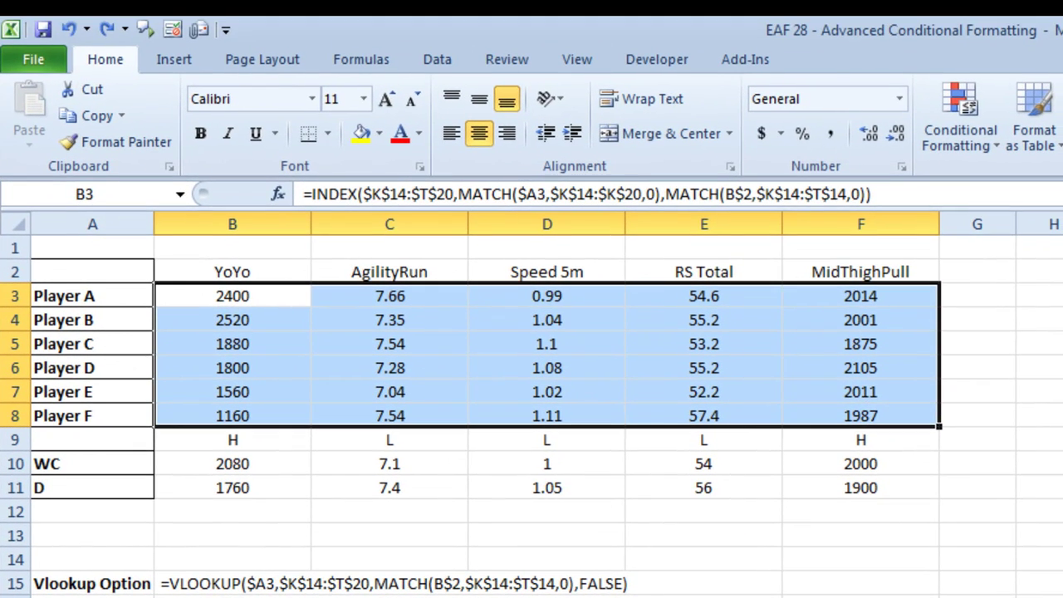
click(990, 147)
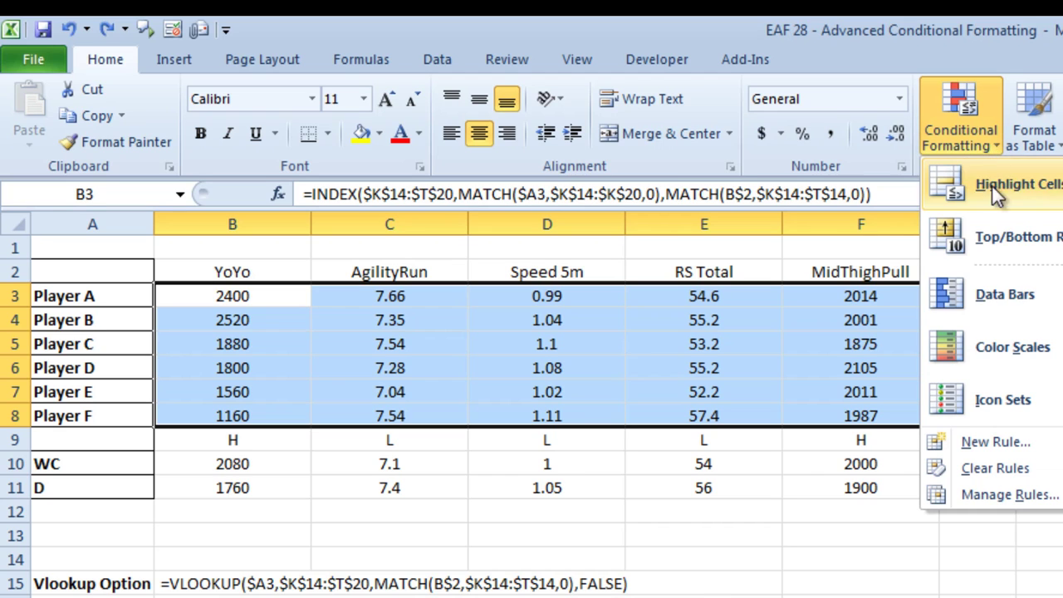
click(1019, 450)
drag(683, 447, 1048, 311)
drag(969, 208, 908, 246)
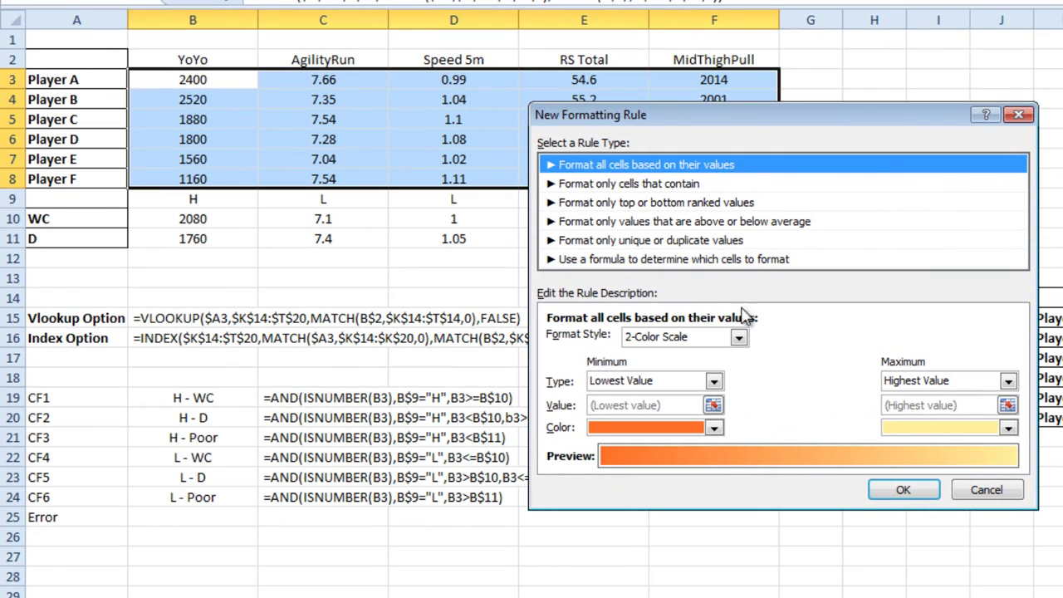
click(618, 259)
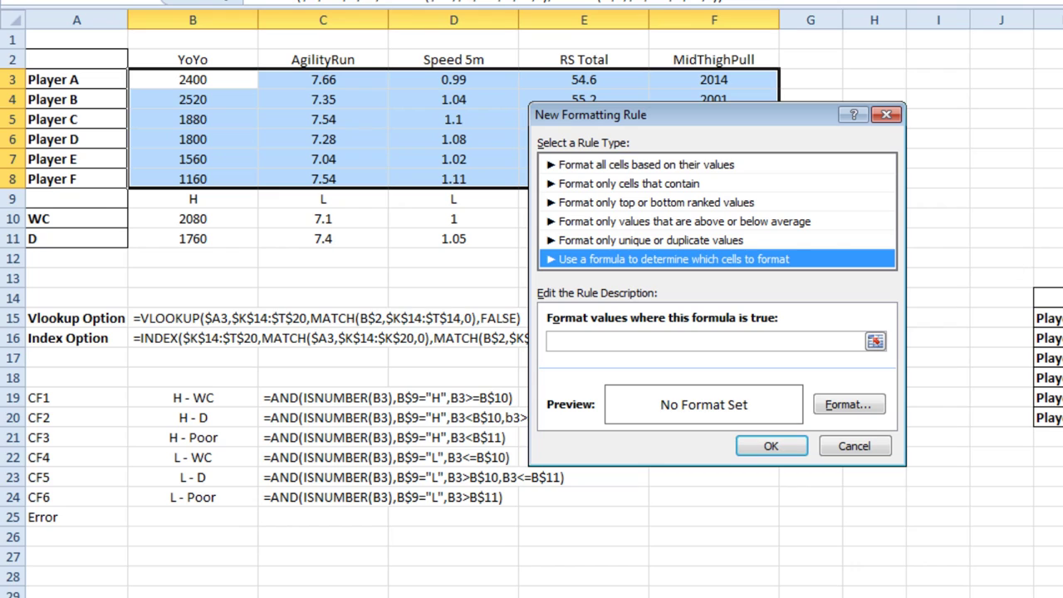
click(673, 341)
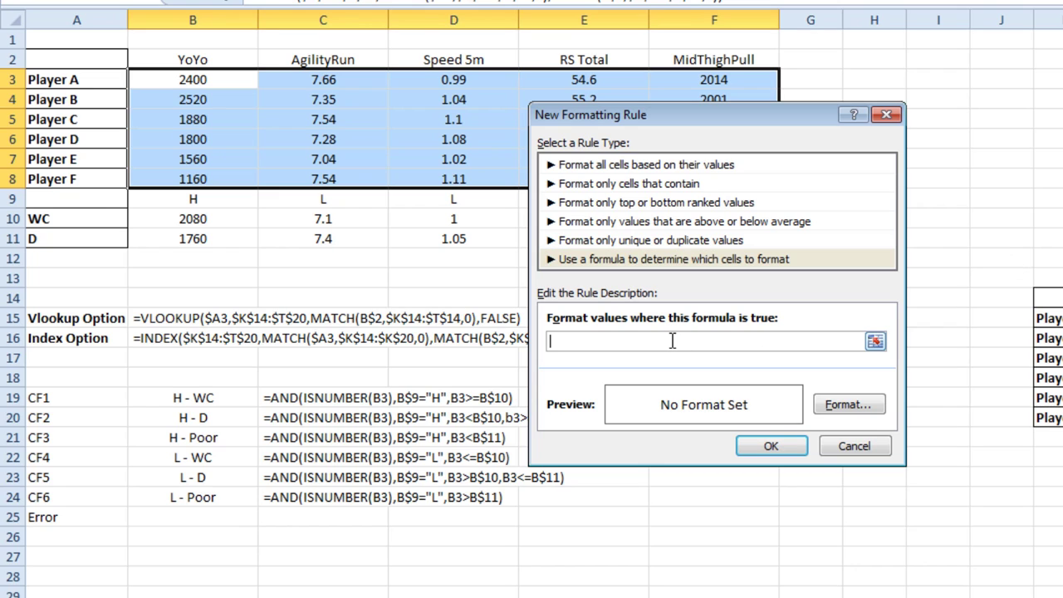
Enter =and(isnumber(b3),B$9="H",b3>=B$10) as the rule formula for World Class results in higher-is-better tests.
text(=and(isnumber(b3))
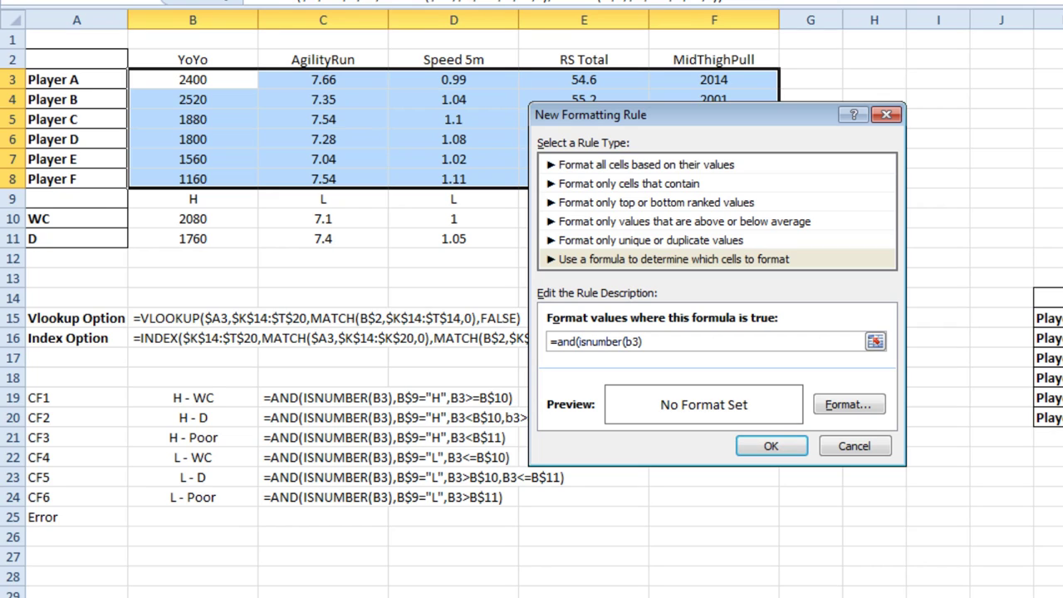
text(,B$9=")
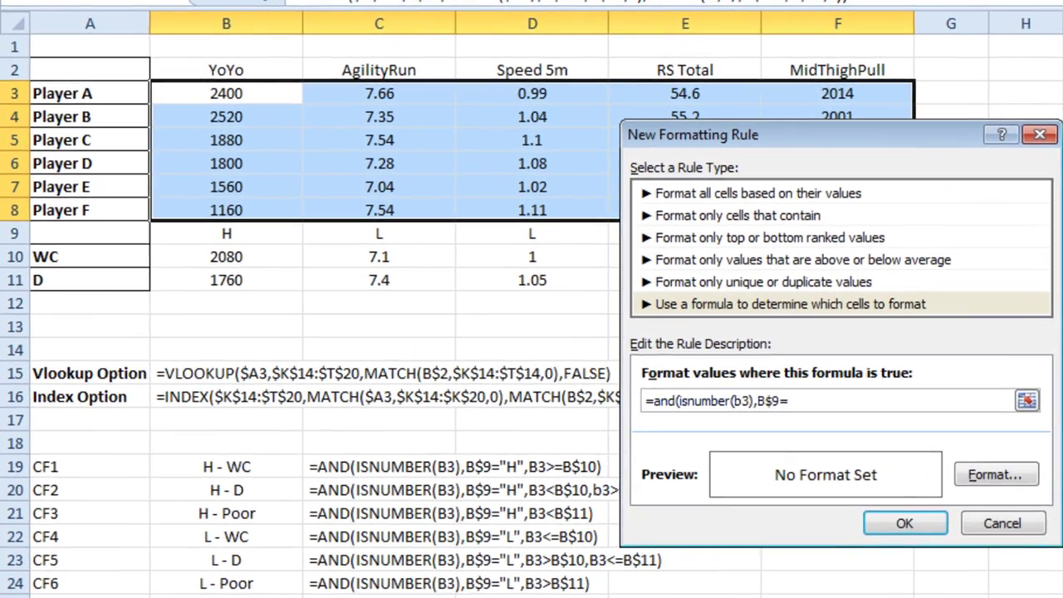
text(H")
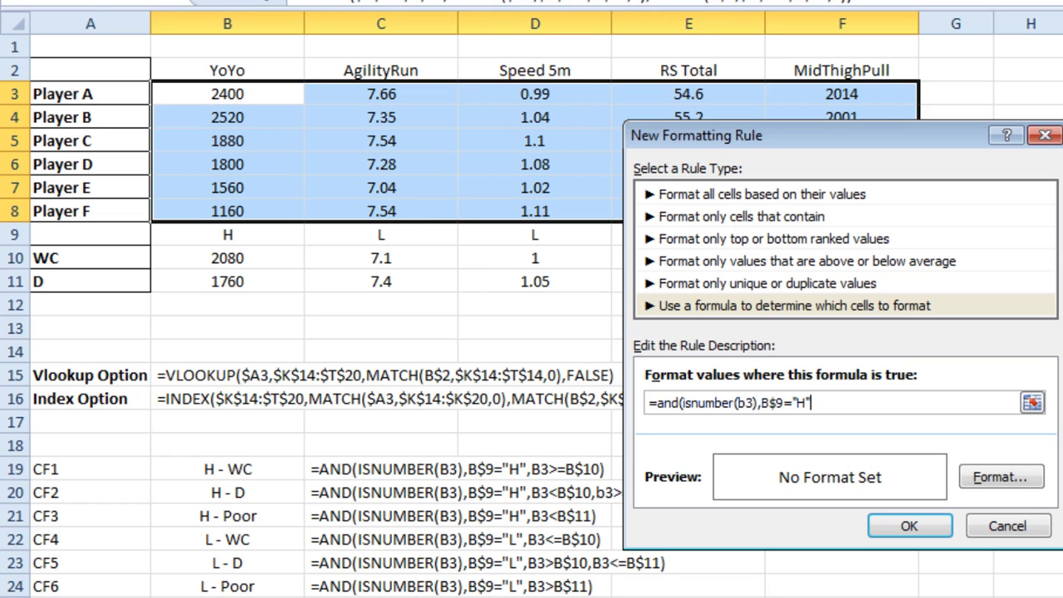
text(,)
text(b3>=B$10)
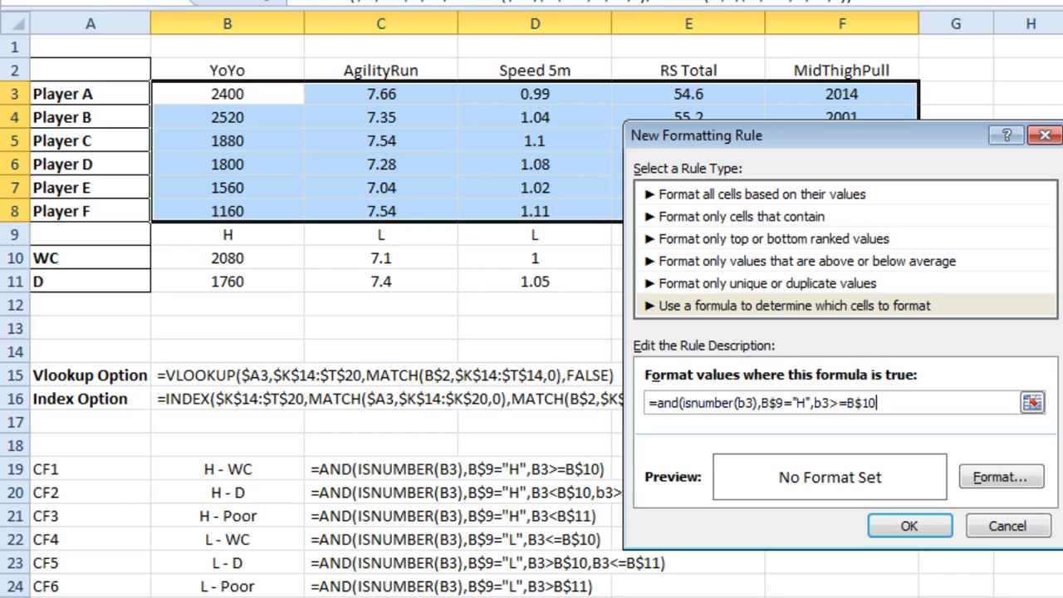
text())
Give the World Class rule a gold fill and apply it to the results.
click(1015, 469)
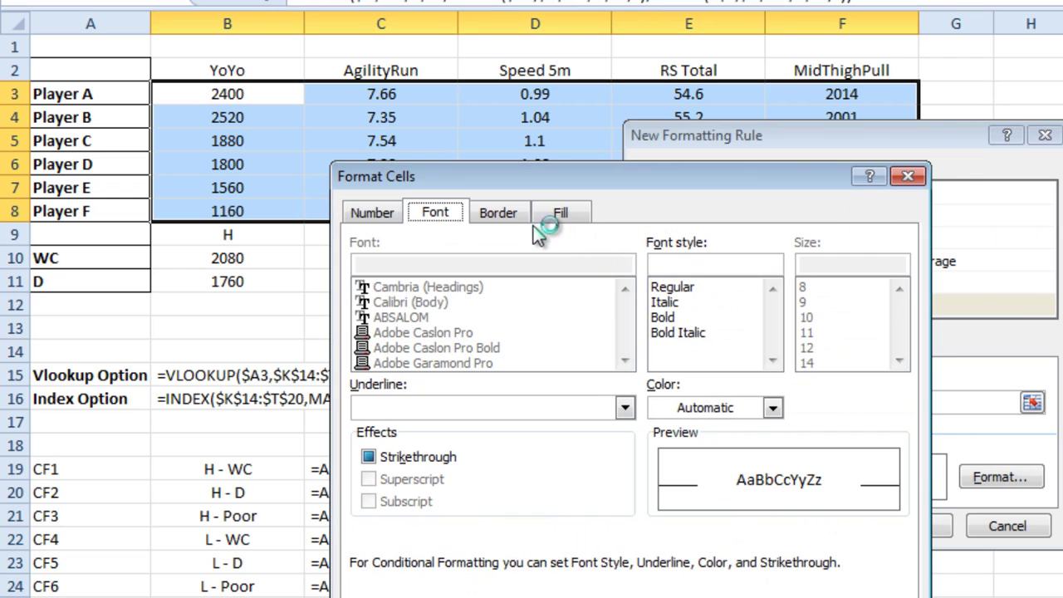
click(557, 212)
click(414, 443)
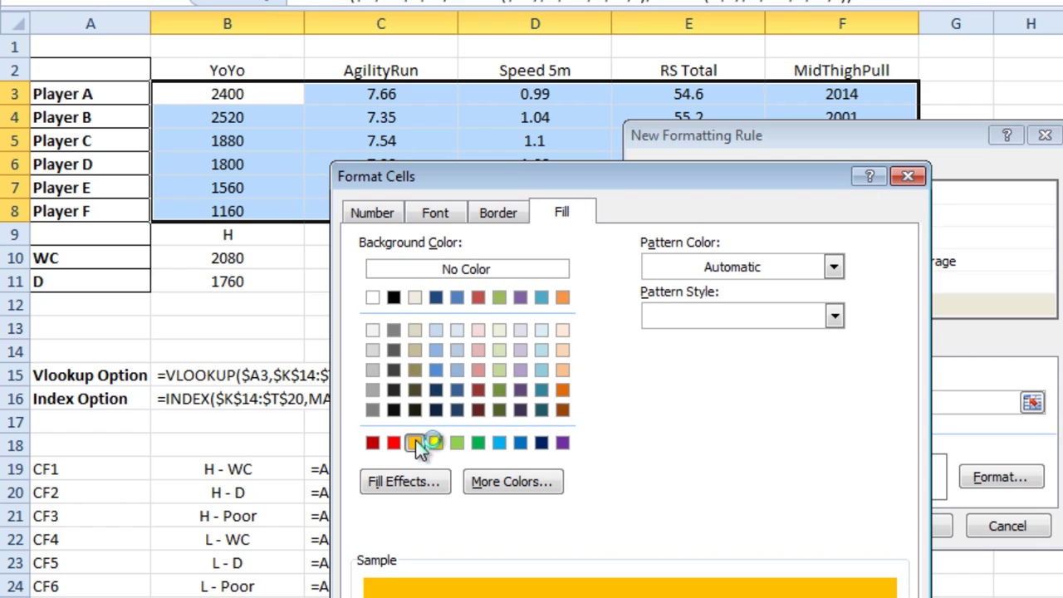
key(Return)
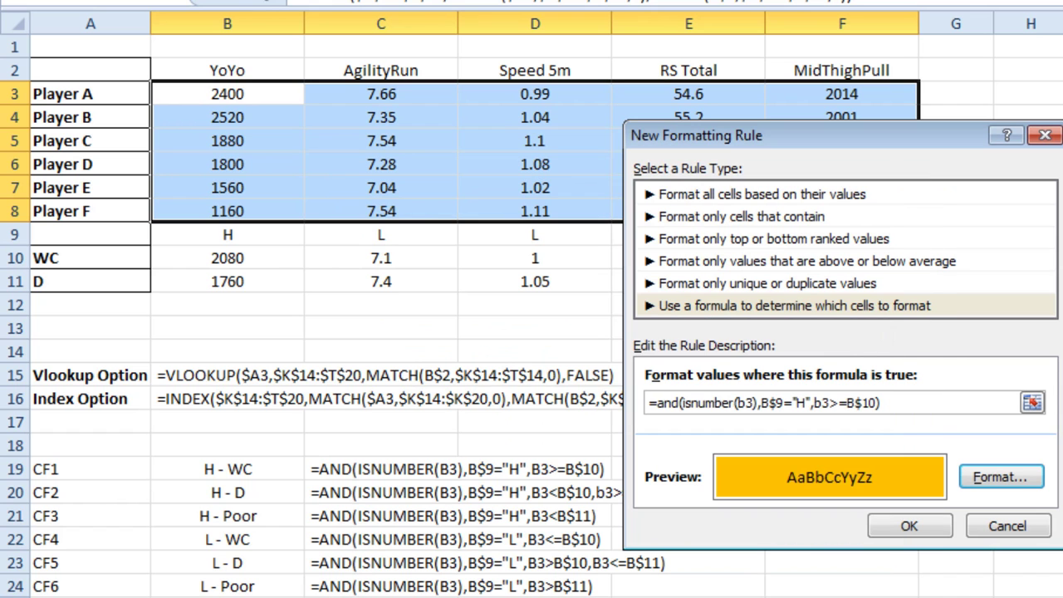
click(929, 529)
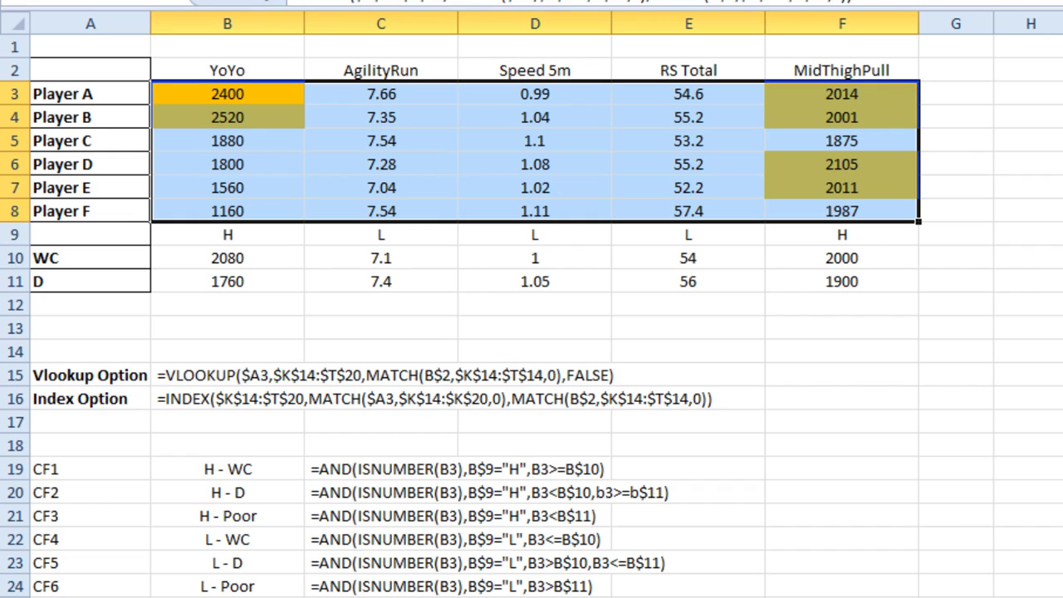
Add another formula-based rule for B3:F8 with =and(isnumber(b3),B$9="H",B3<B$11) for poor results in higher-is-better tests.
click(954, 1)
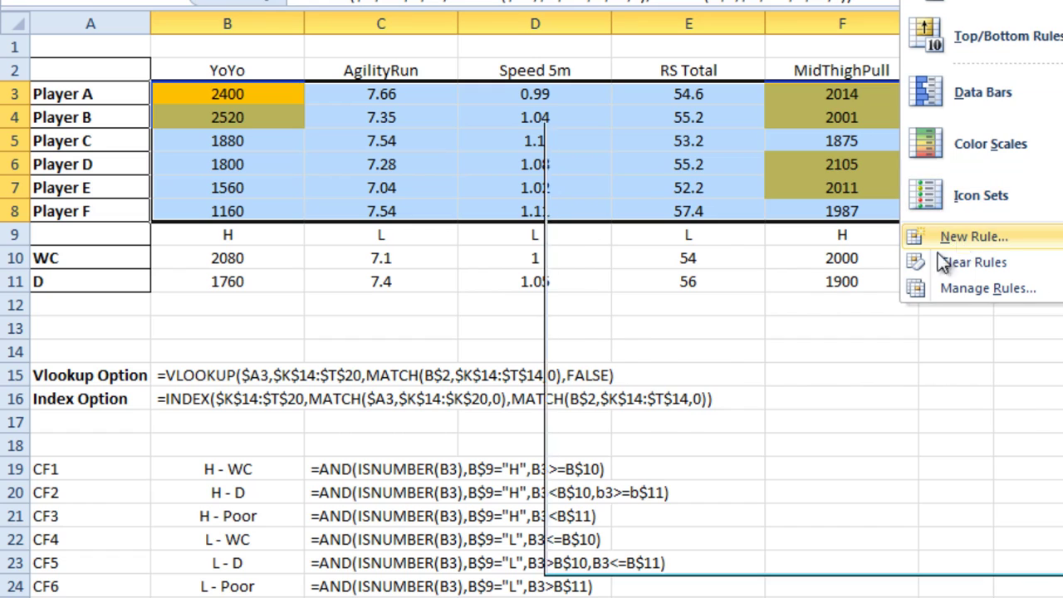
click(955, 241)
click(715, 280)
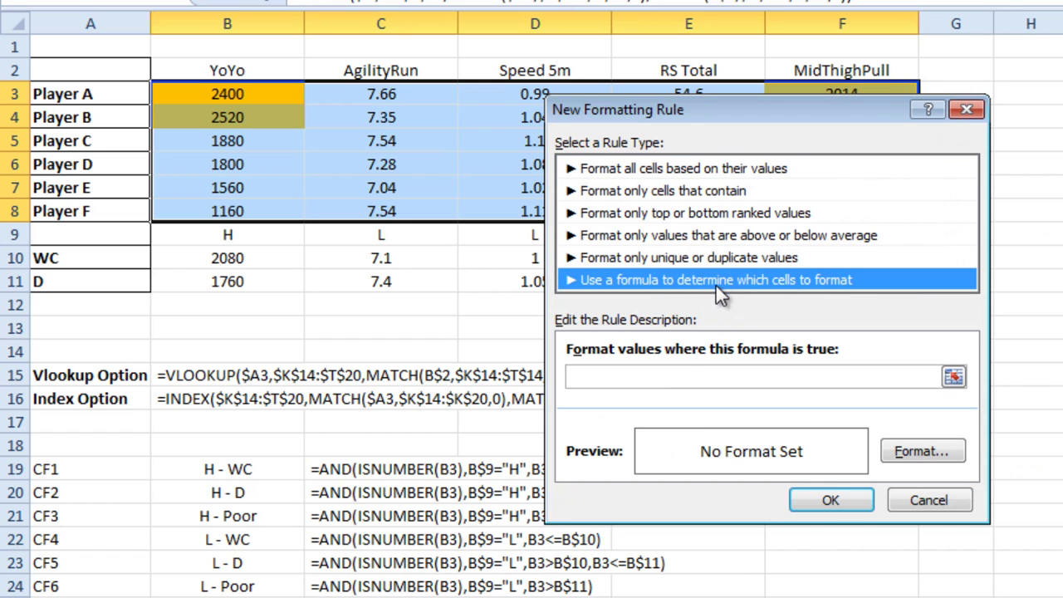
click(688, 377)
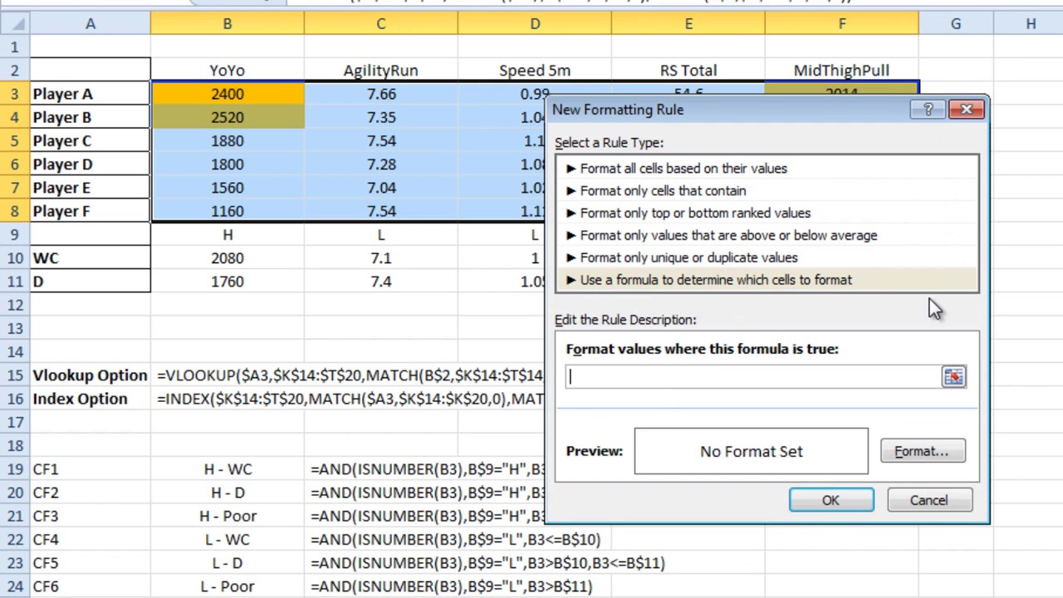
drag(754, 111, 868, 72)
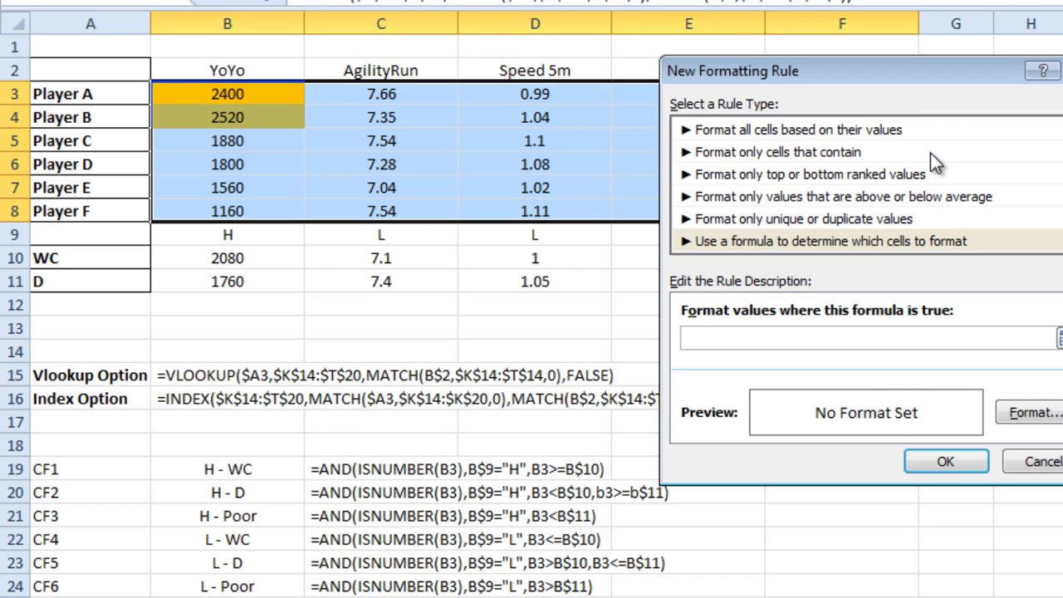
text(=and(isnumber)
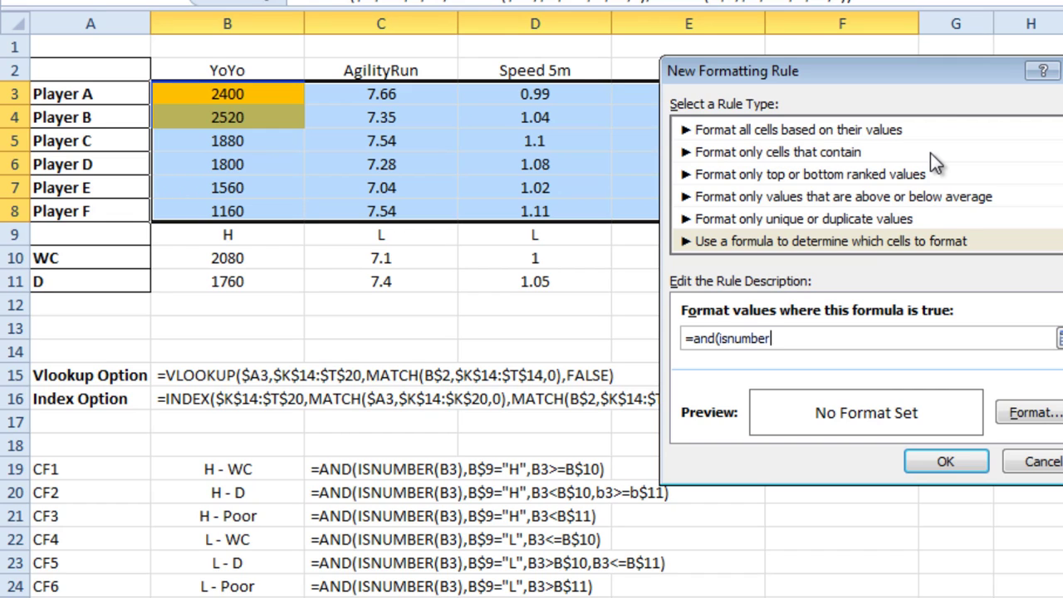
text((b3),B$9="H")
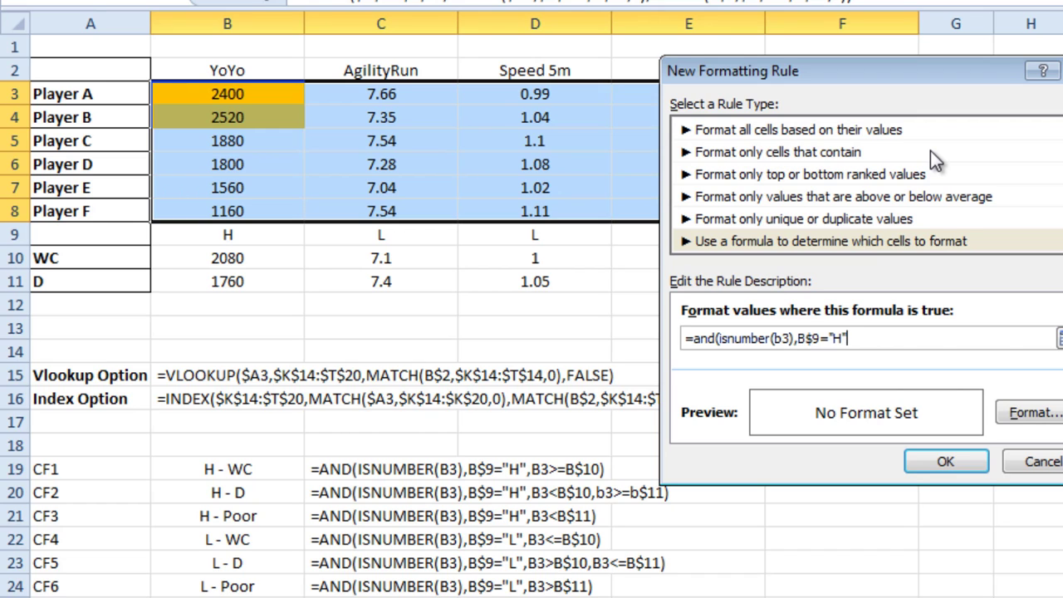
text(,B3<B$11))
Give the poor-result rule a red fill and apply it to the results.
click(1029, 412)
click(608, 315)
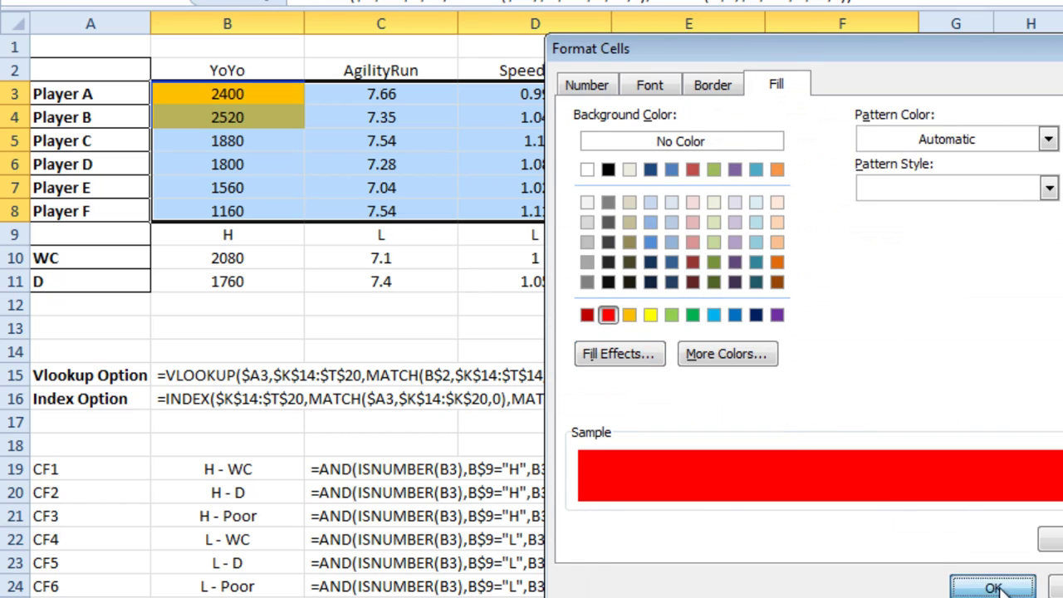
click(989, 586)
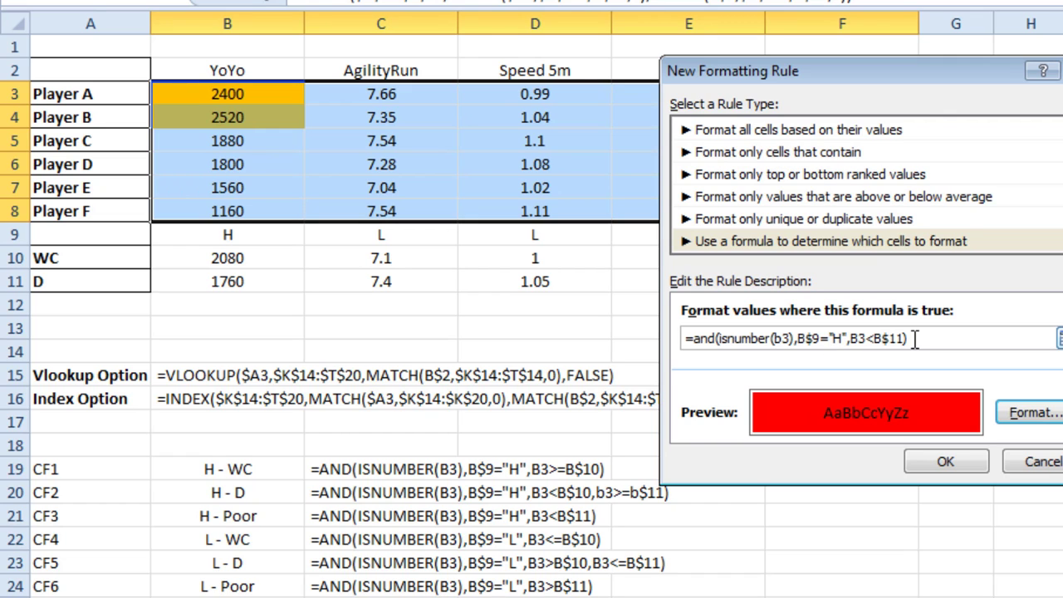
click(936, 463)
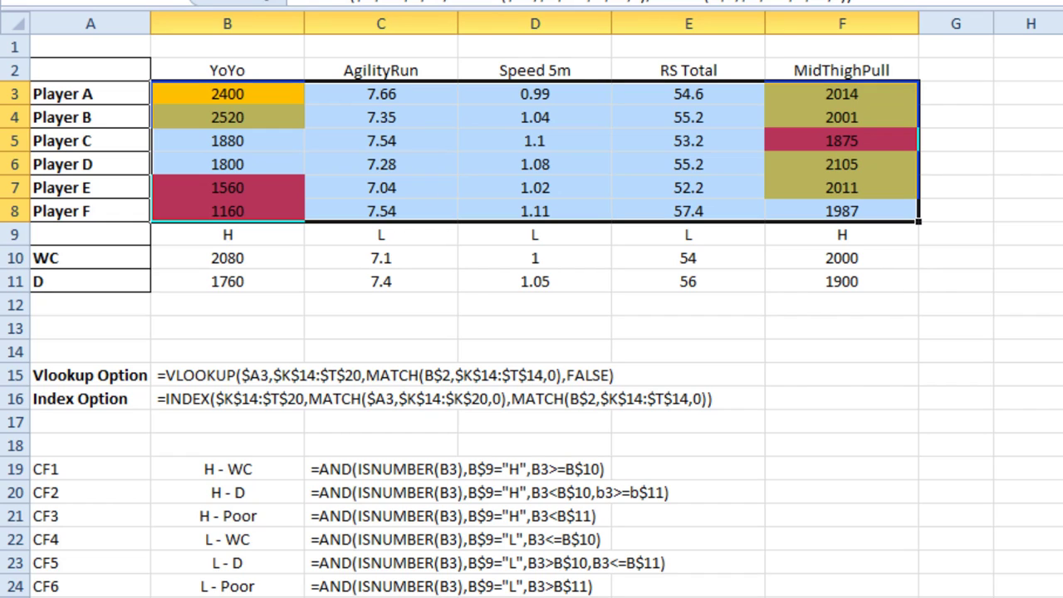
Add a third formula-based rule for B3:F8 with =and(isnumber(b3),b$9="H",B3<B$10,b3>=B$11) for Development-level results.
click(922, 2)
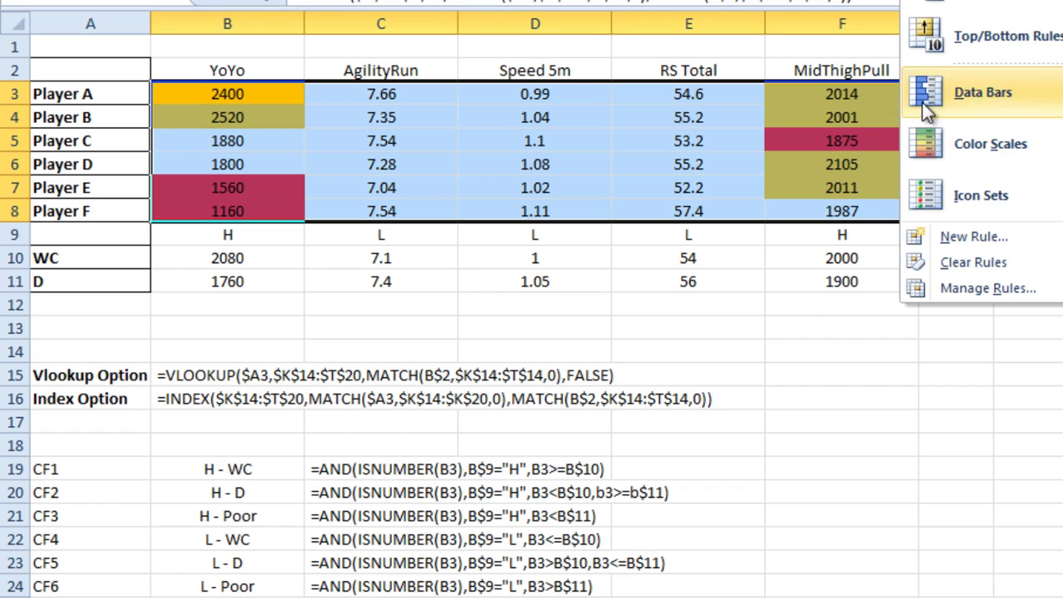
click(966, 236)
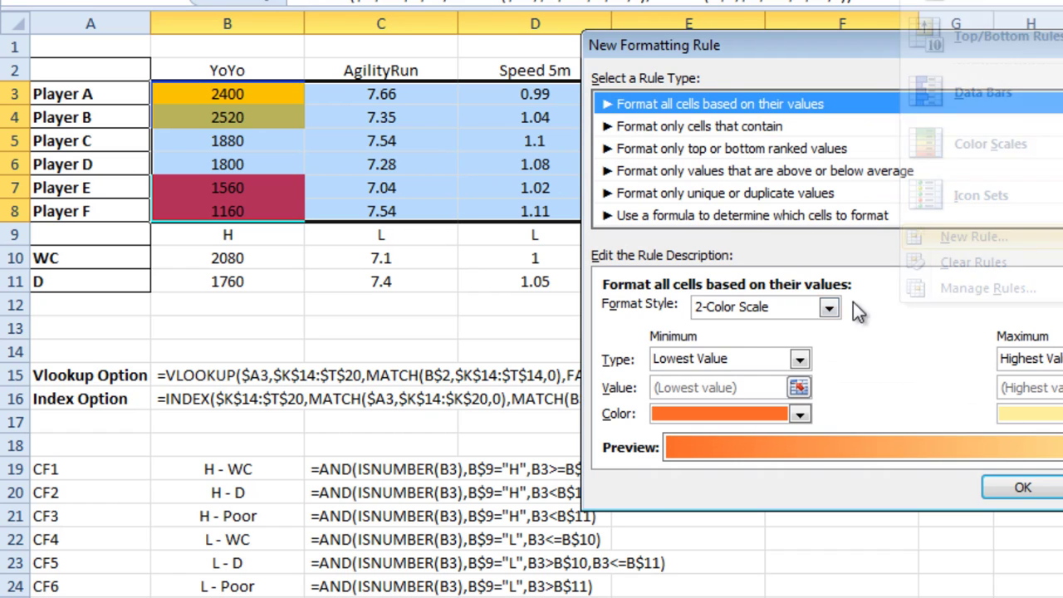
click(721, 215)
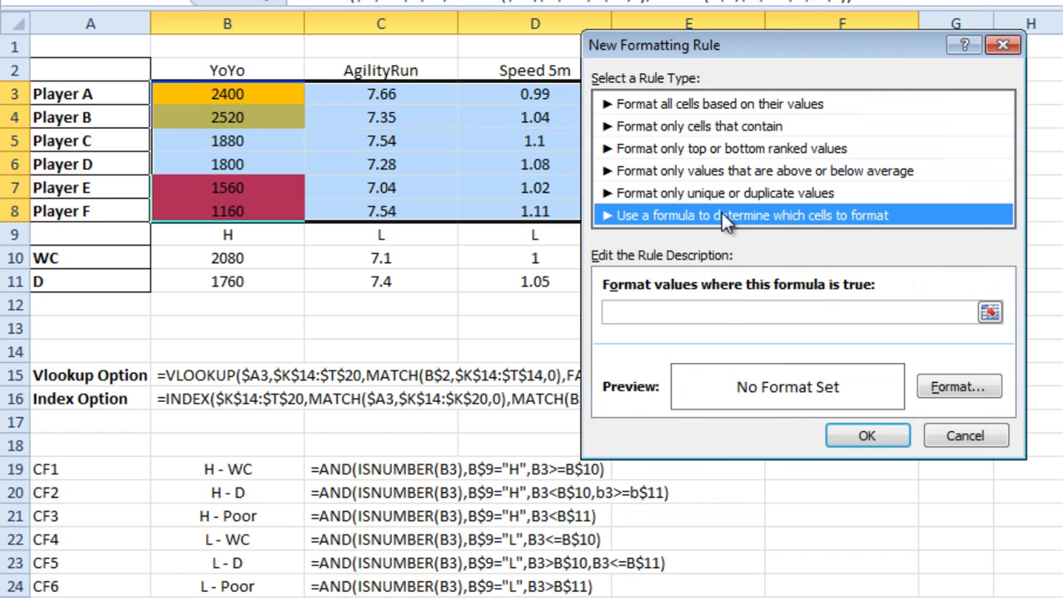
click(721, 309)
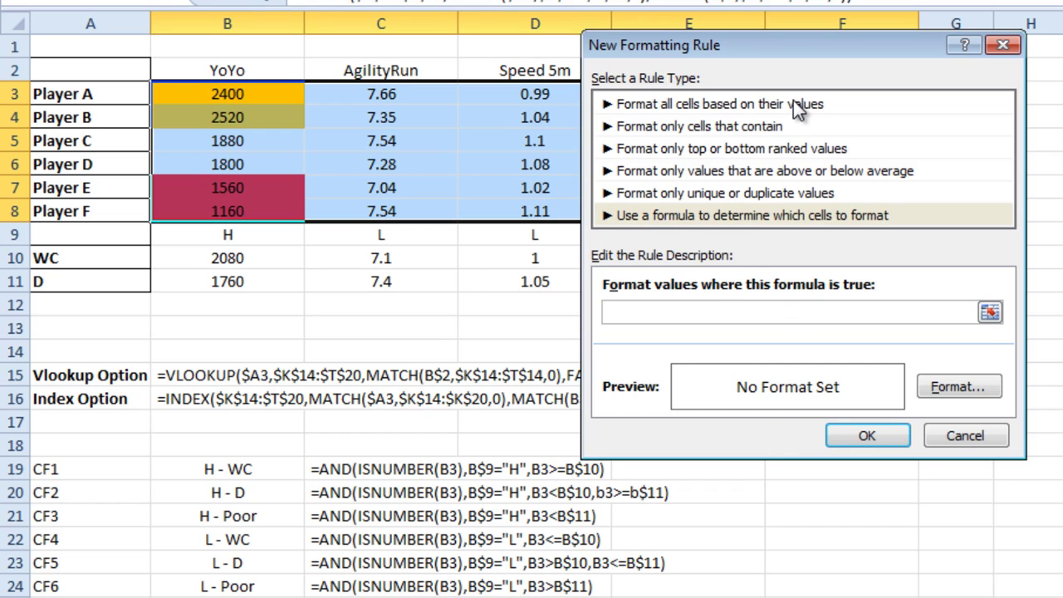
text(=and()
text(isnumber()
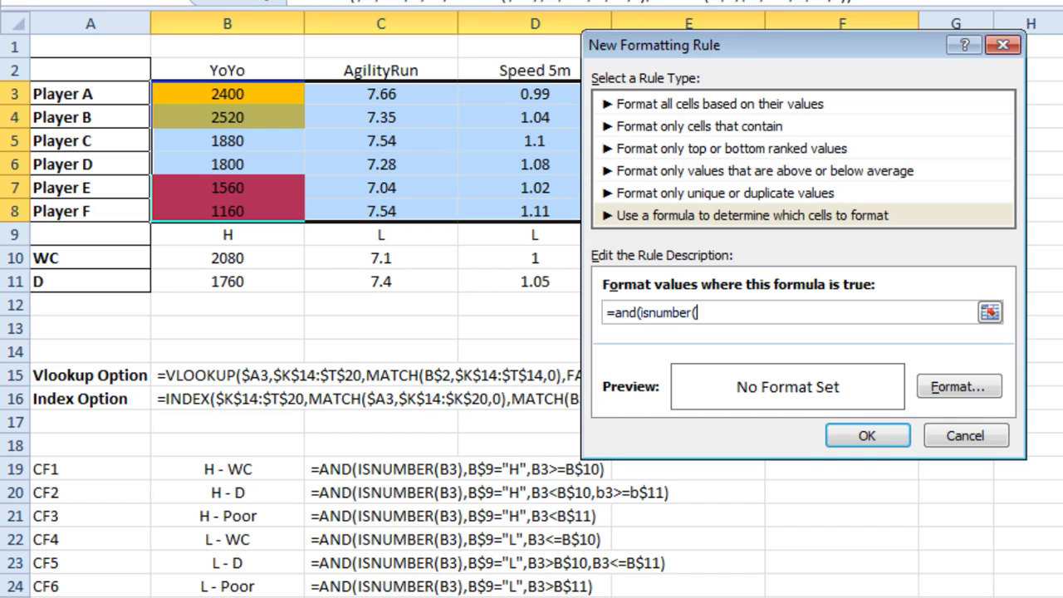
text(b3),b$9="H")
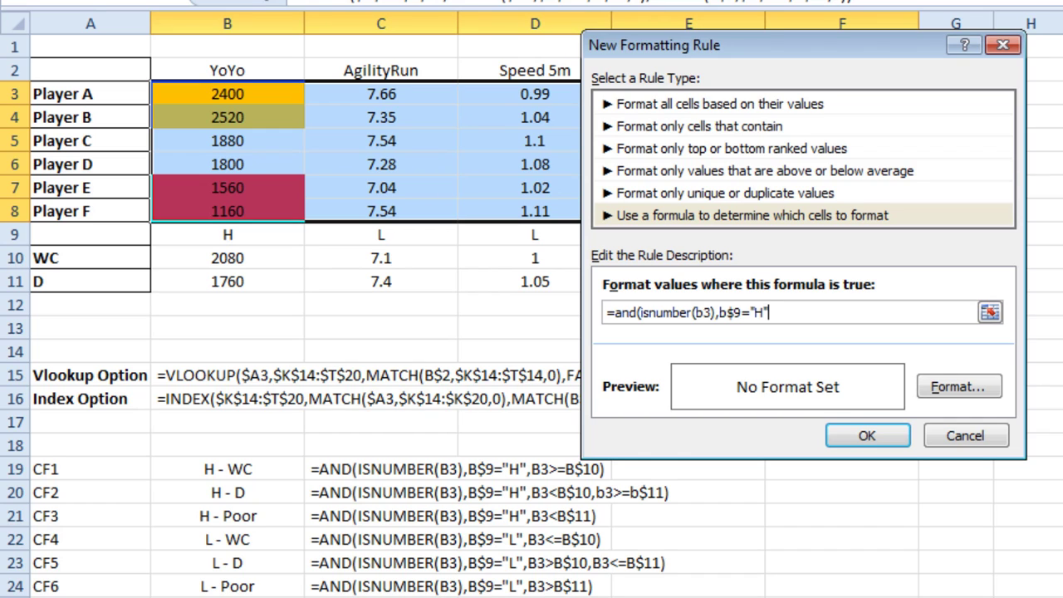
text(,B3<B$10,b3>)
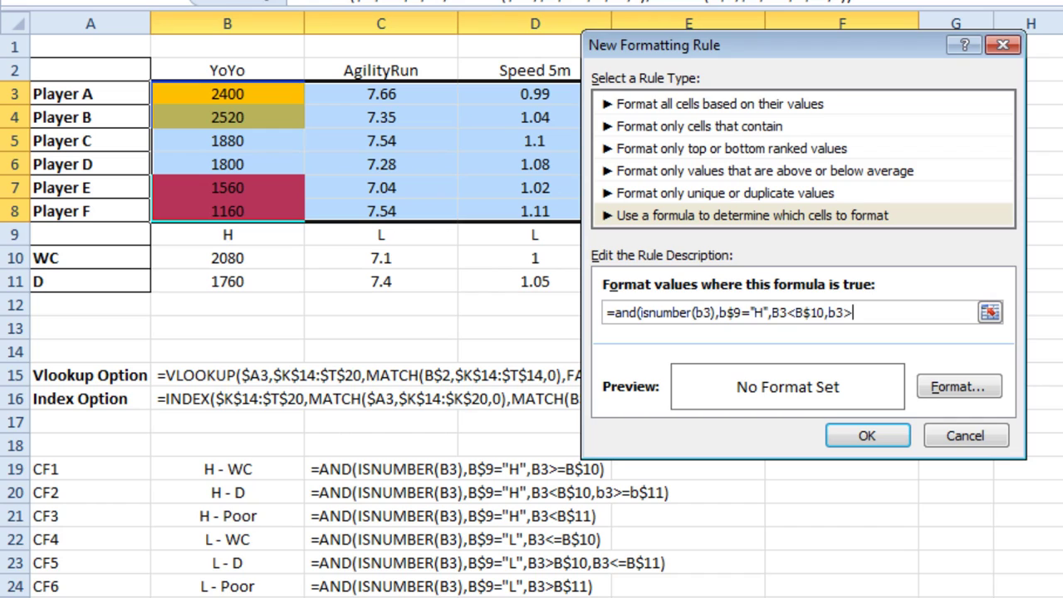
text(=B$11)
Give the Development rule a light green fill, apply it, and deselect the results range.
click(988, 386)
click(710, 250)
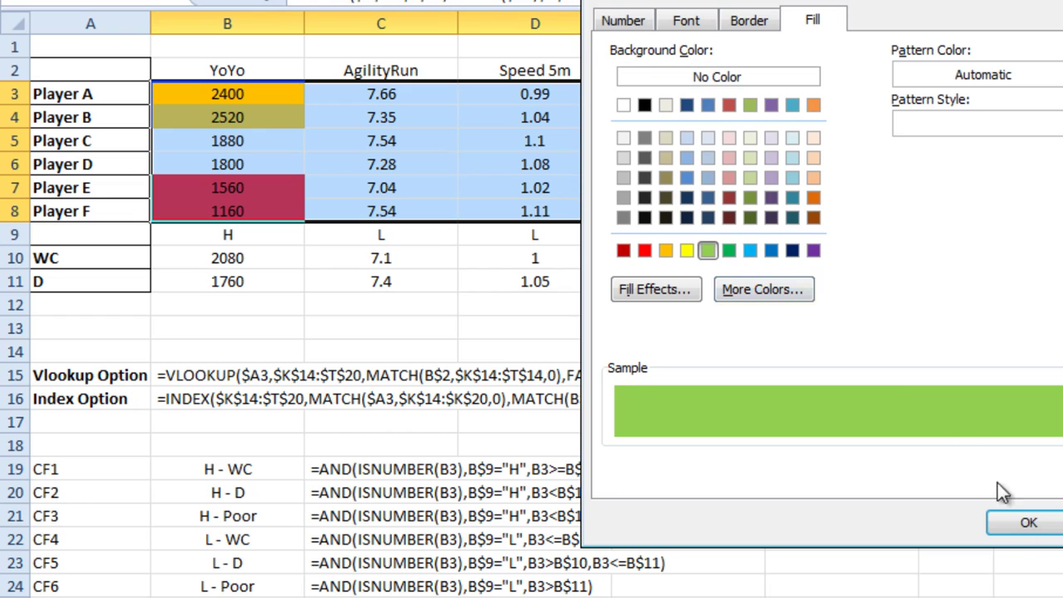
click(1029, 523)
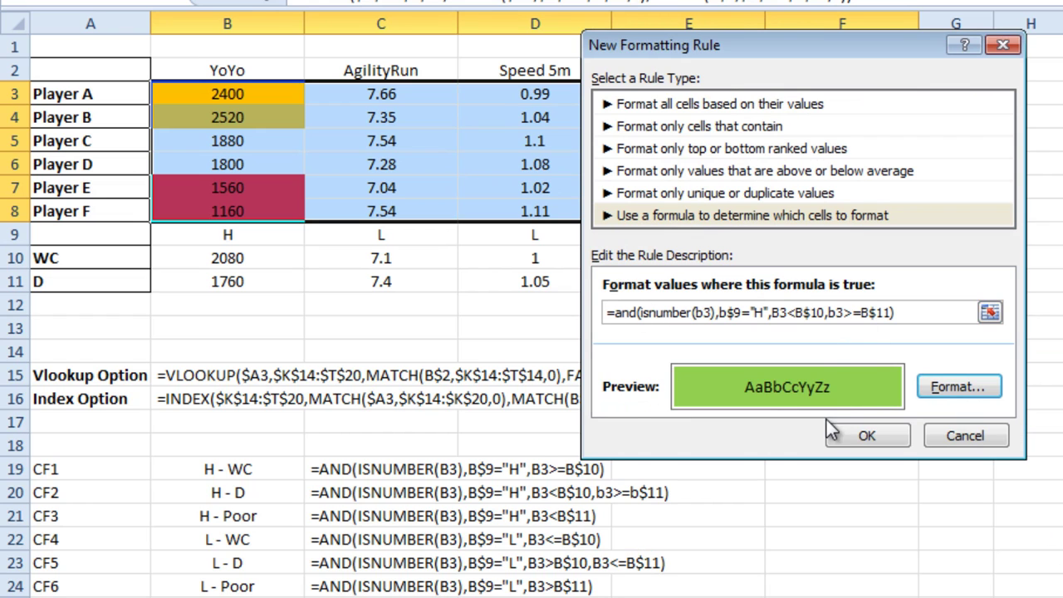
click(855, 435)
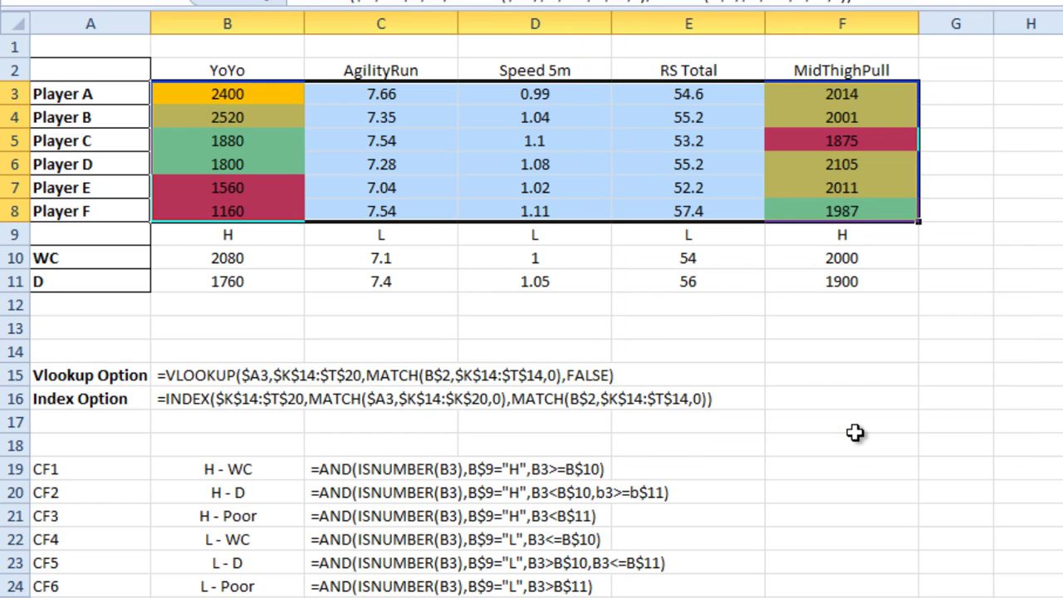
click(855, 429)
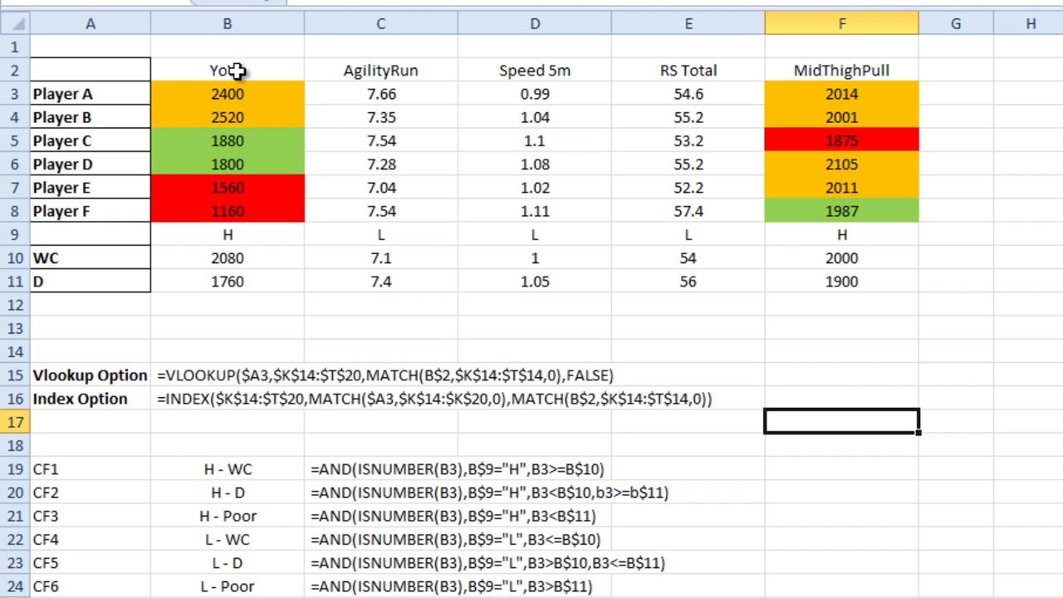
Change the test in D2 to CM Jump to check the higher-is-better colouring.
click(574, 75)
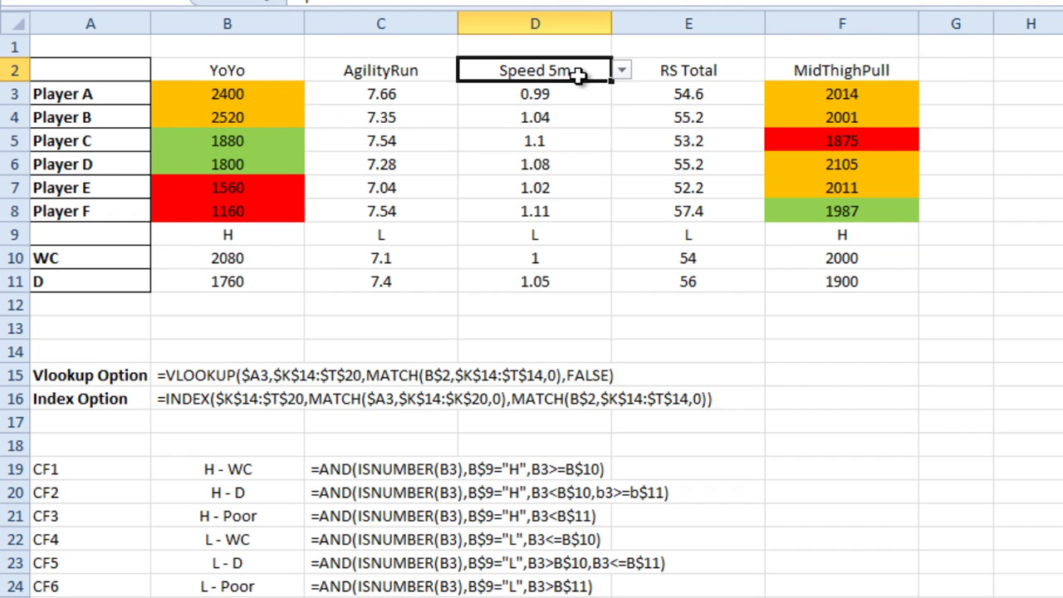
click(622, 74)
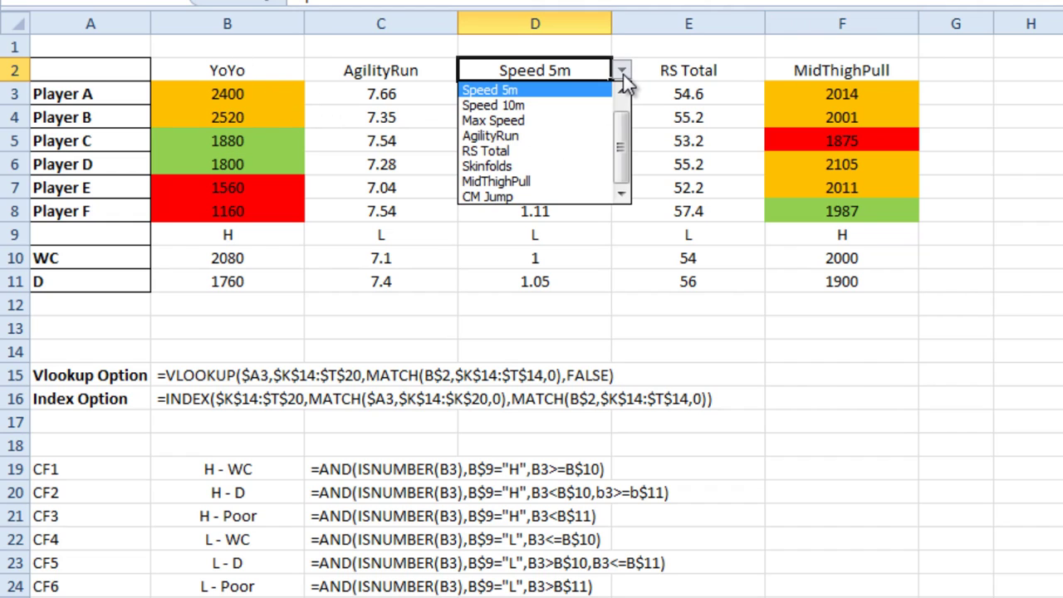
click(548, 198)
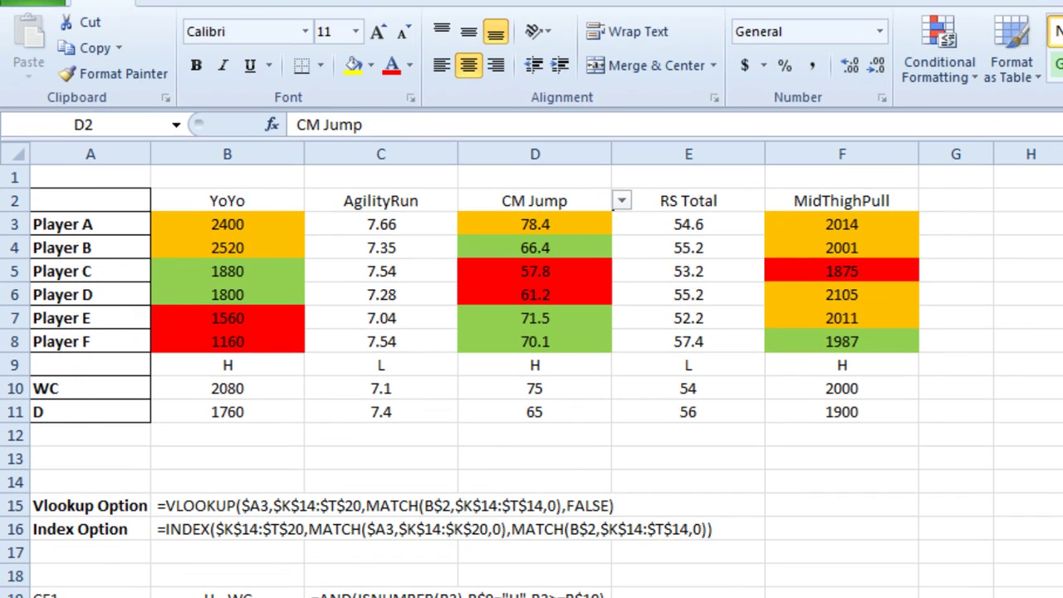
Start a new conditional formatting rule for B3:F8 that formats only cells containing errors.
drag(227, 94, 841, 211)
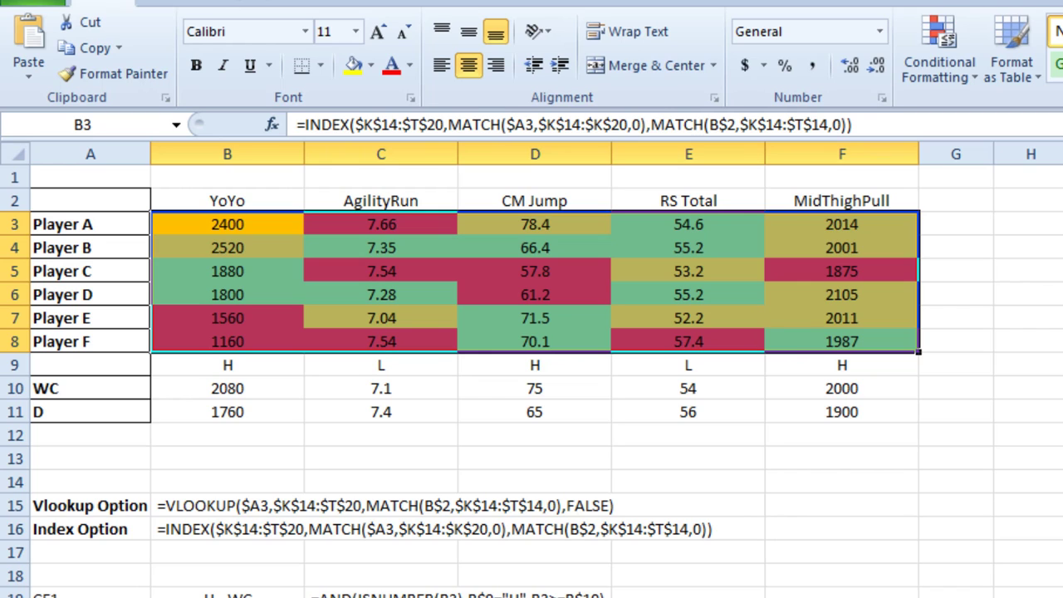
click(959, 83)
click(987, 364)
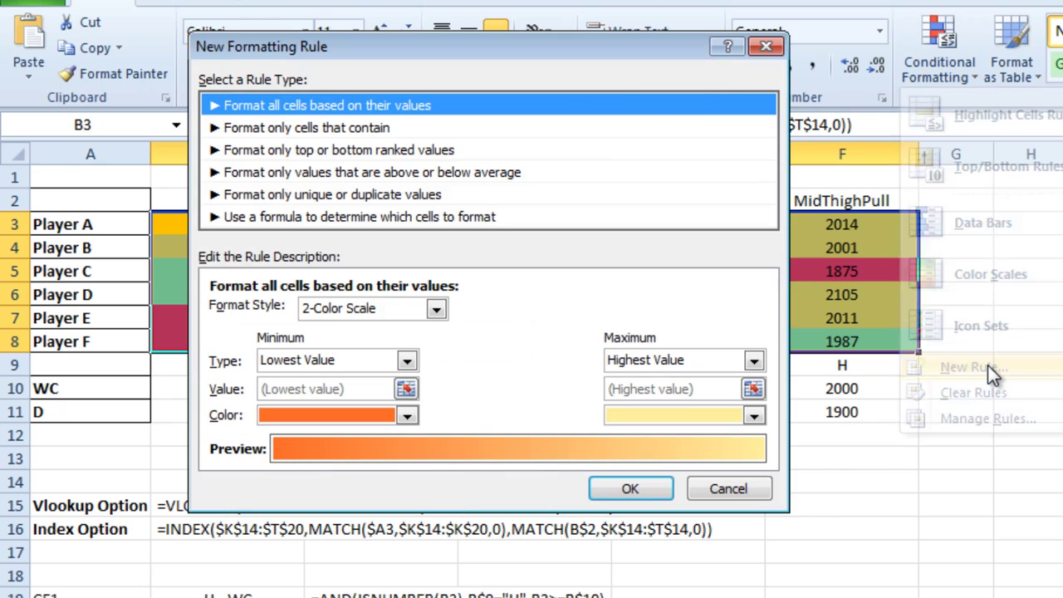
click(328, 130)
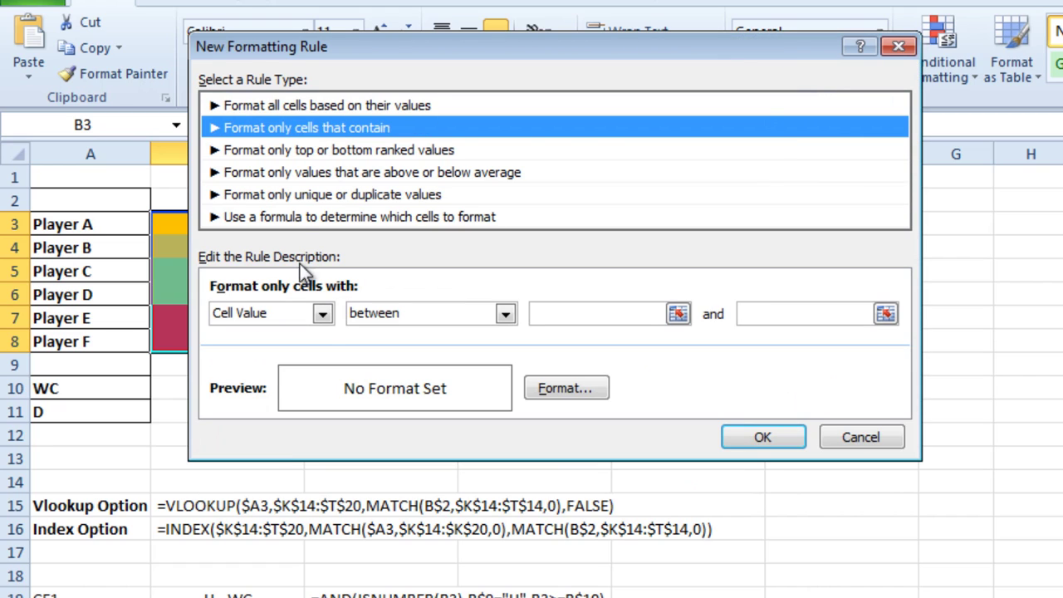
click(322, 314)
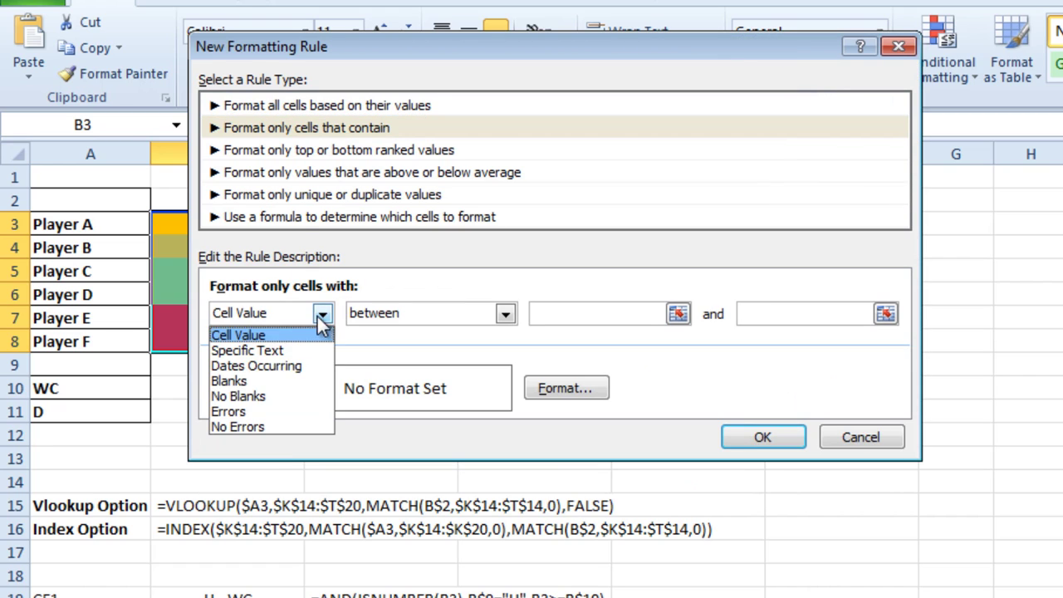
click(246, 412)
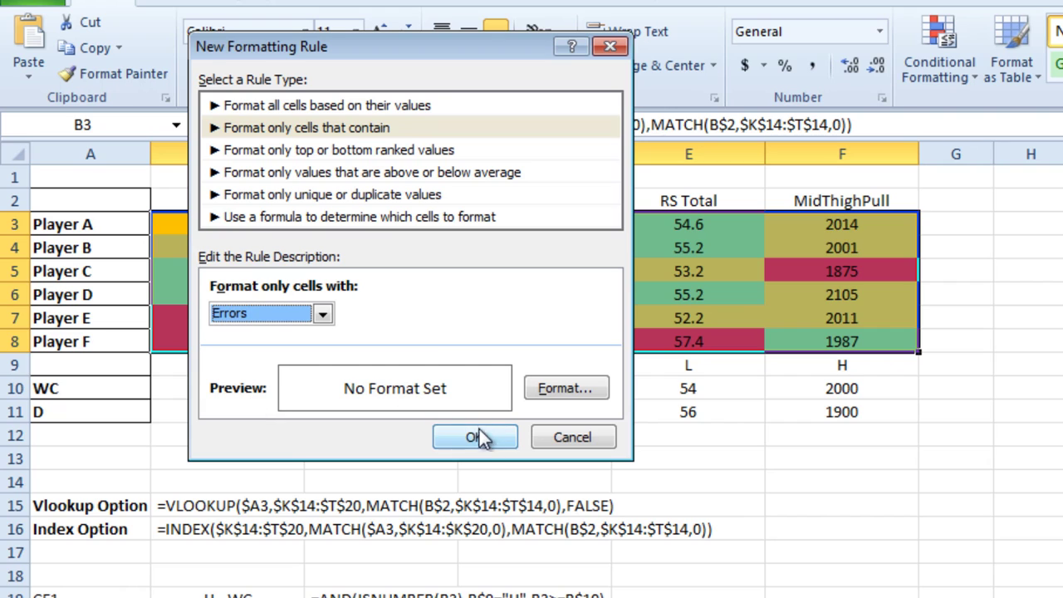
Give the error rule a white font colour, apply it, and deselect the results range.
click(551, 390)
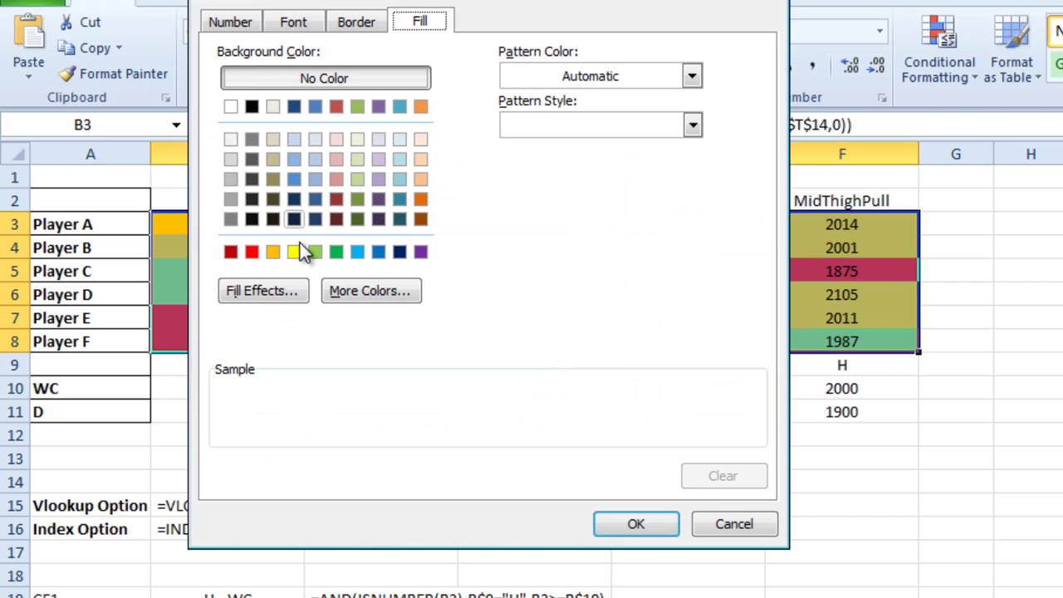
click(295, 23)
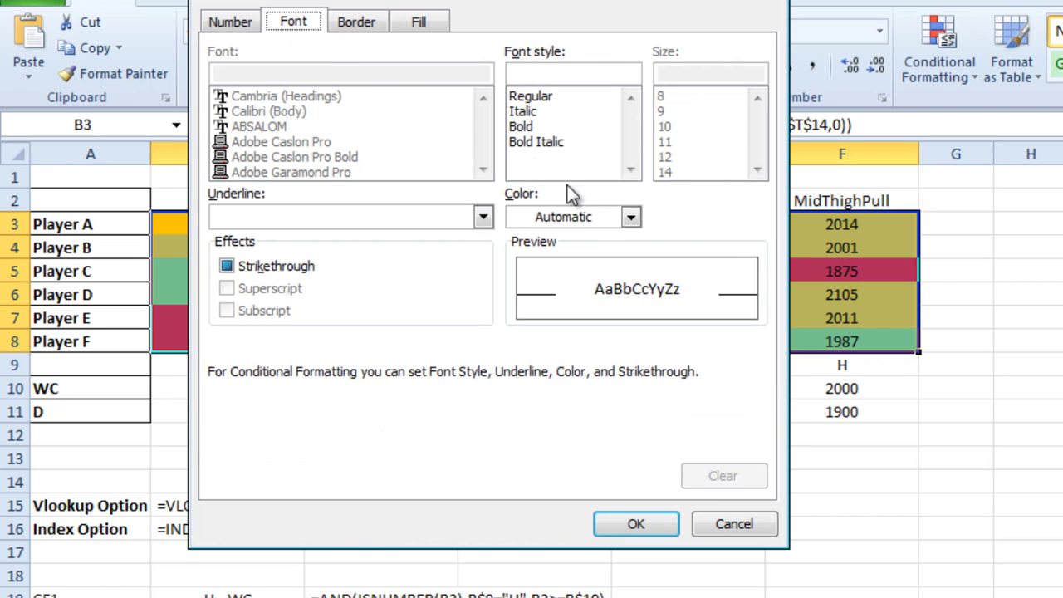
click(602, 221)
click(524, 289)
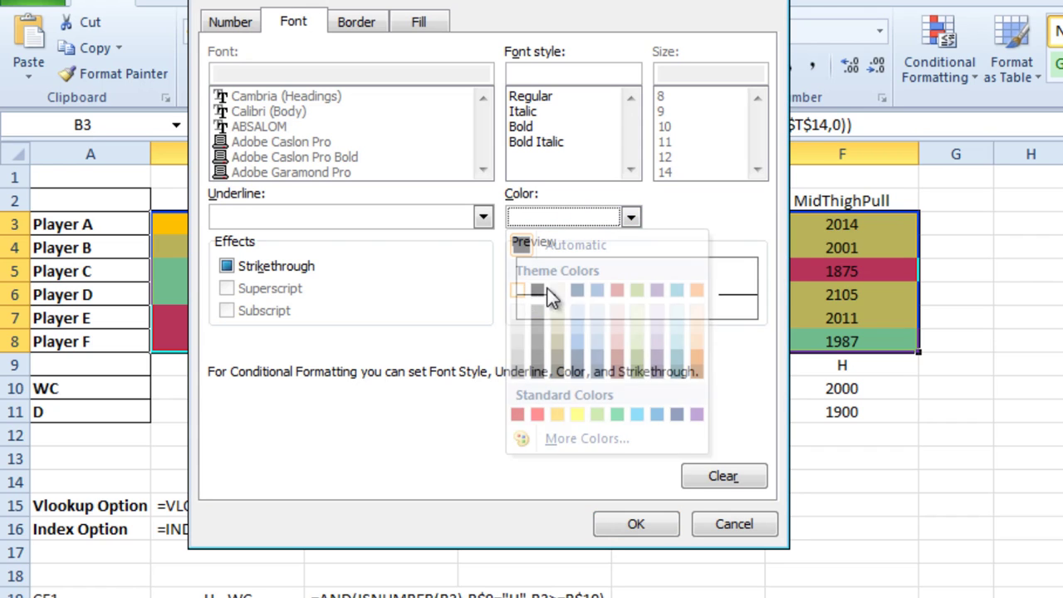
click(623, 531)
click(489, 441)
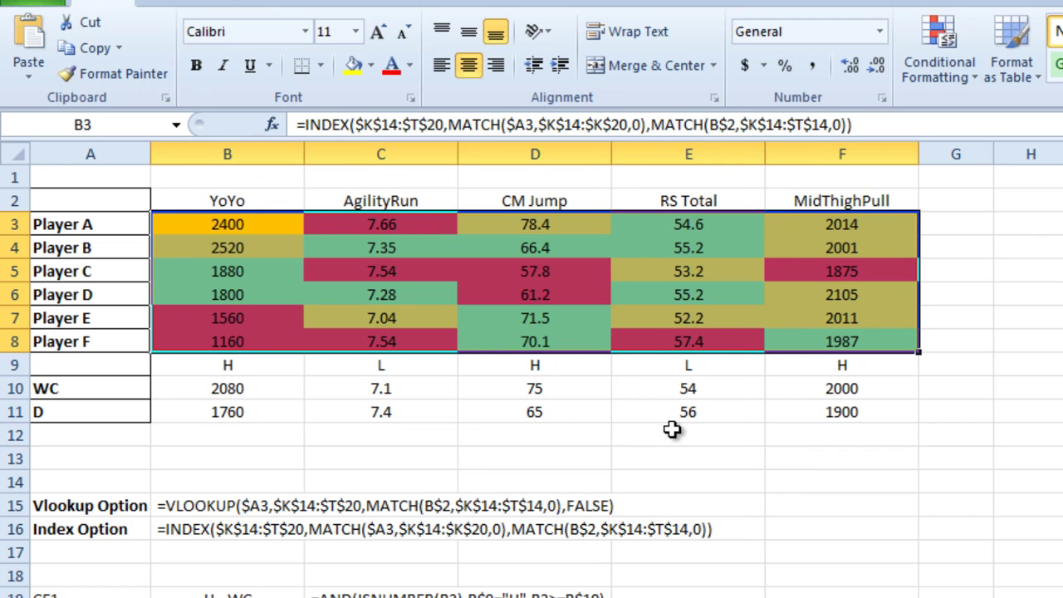
click(1052, 387)
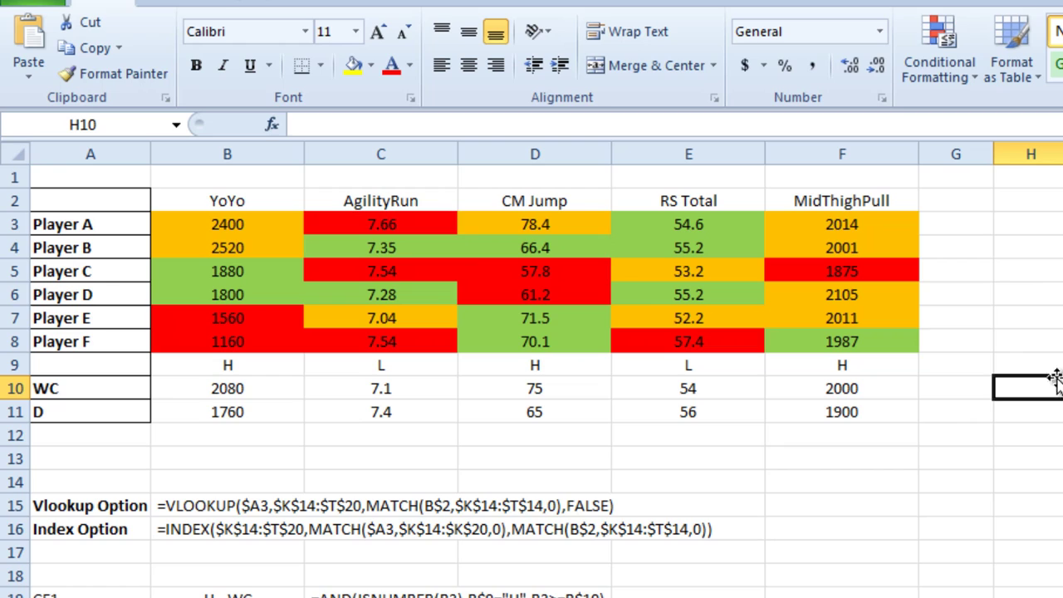
Clear the test name in C2 to check the error formatting, and undo the deletion.
click(415, 197)
key(Delete)
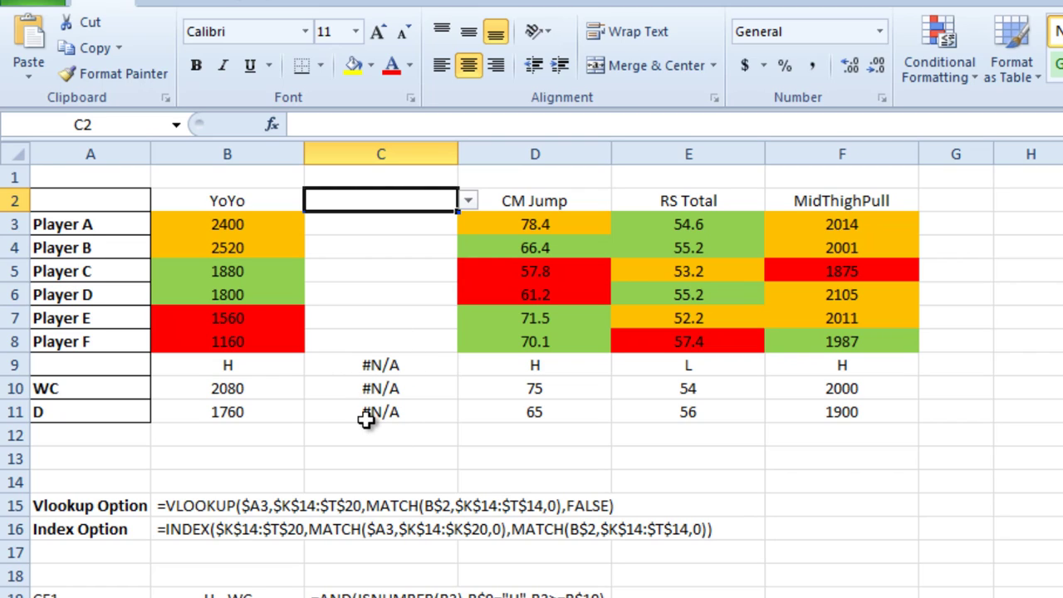
key(ctrl+z)
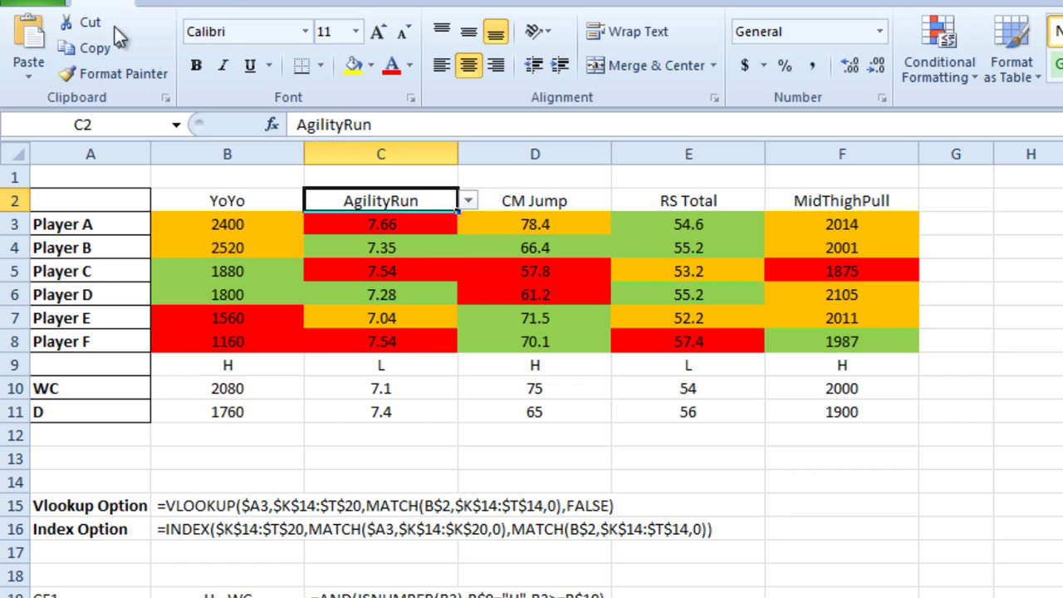
click(907, 528)
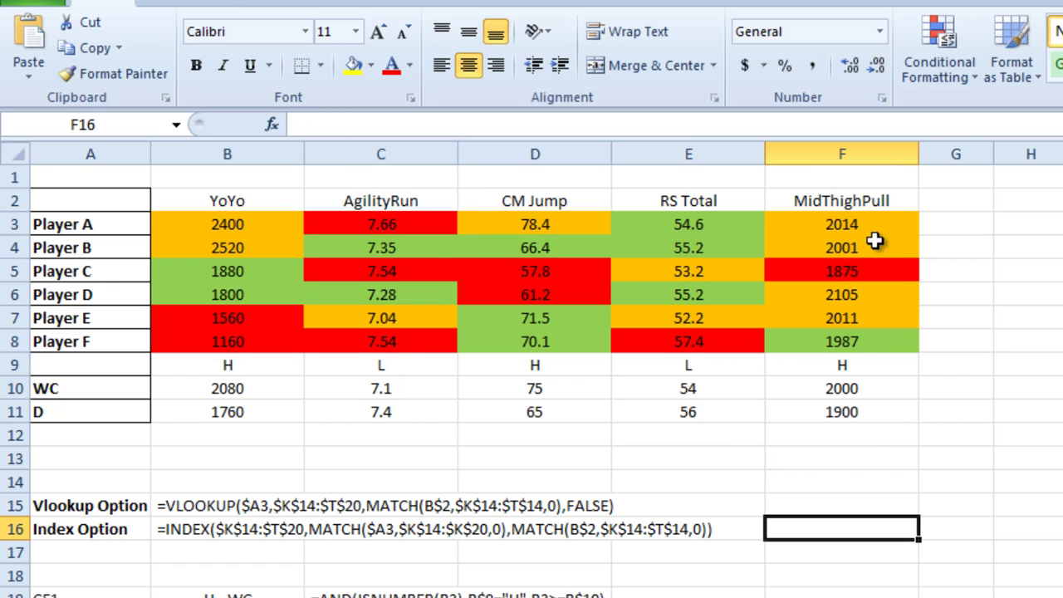
Add borders around all cells in B2:F11 and deselect the range.
drag(171, 194, 877, 407)
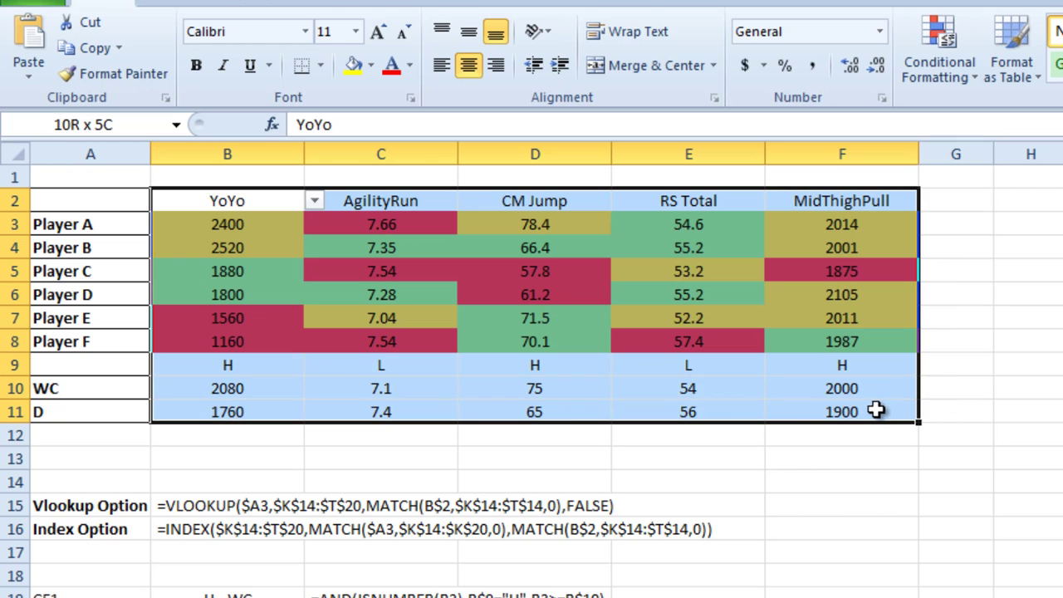
click(321, 65)
click(324, 247)
click(946, 271)
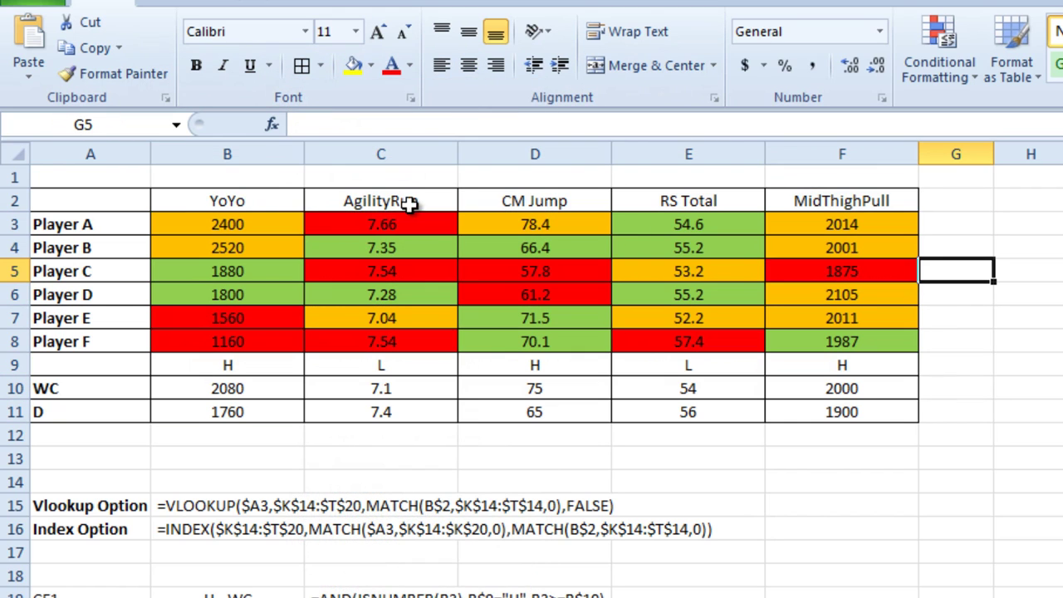
Make the test names in B2:F2 bold.
drag(294, 200, 820, 209)
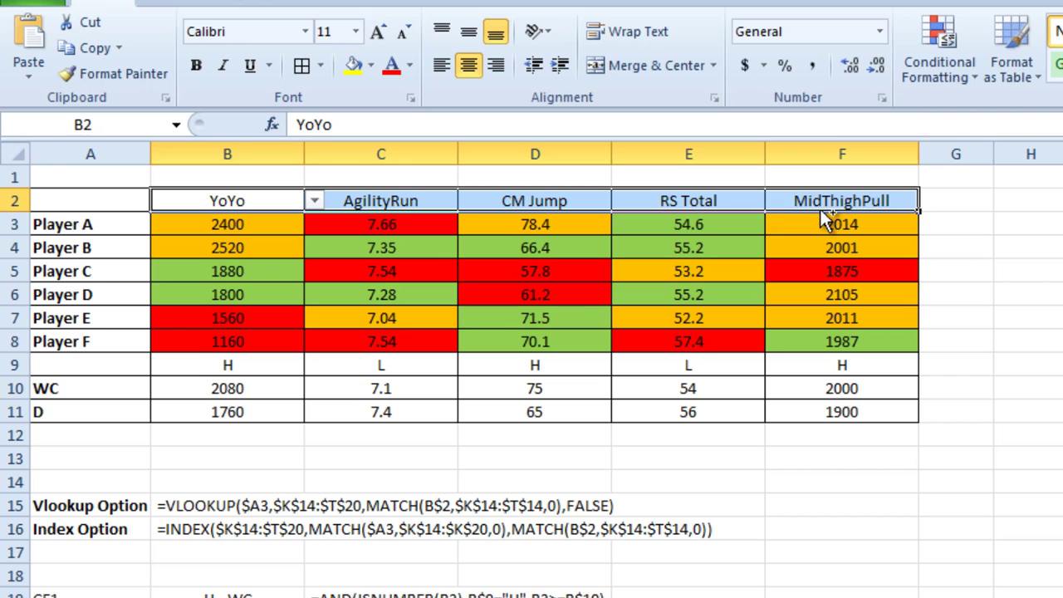
key(ctrl+b)
click(1016, 196)
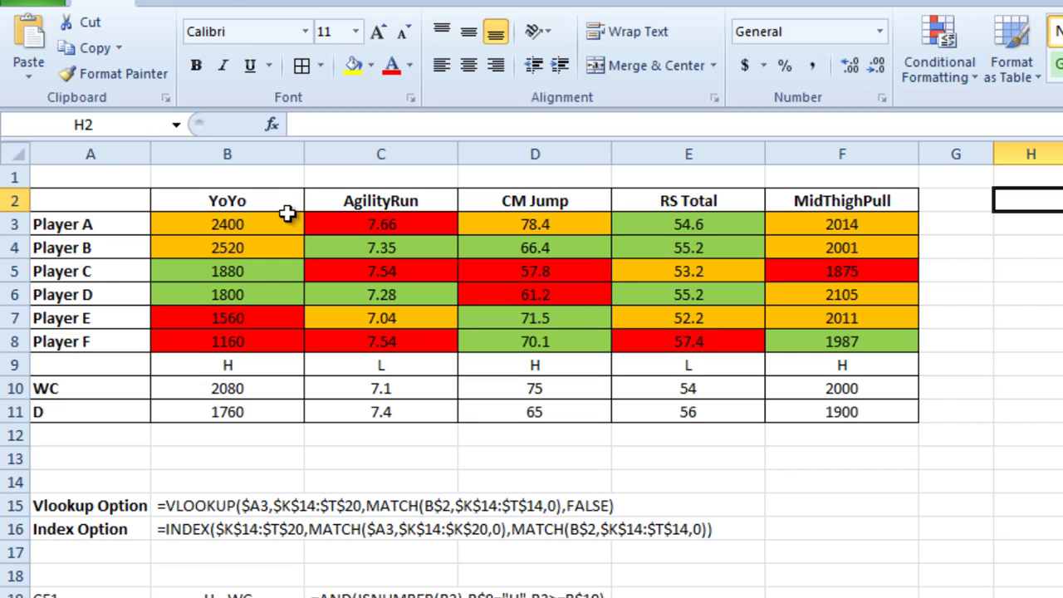
Change the test in B2 to Speed 5m and the test in C2 to Speed 10m.
click(287, 206)
click(315, 204)
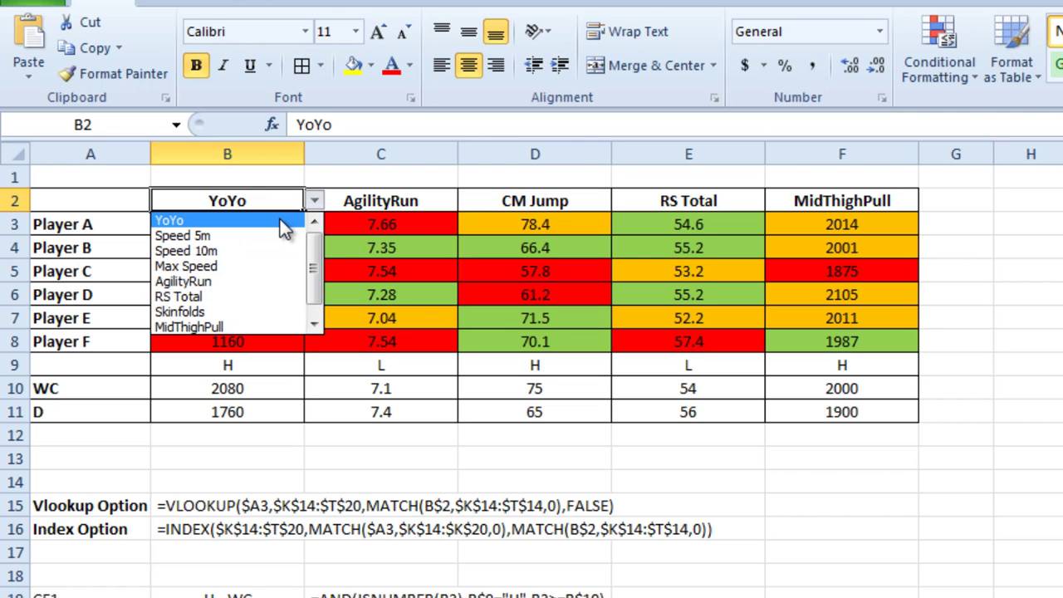
click(278, 235)
click(415, 207)
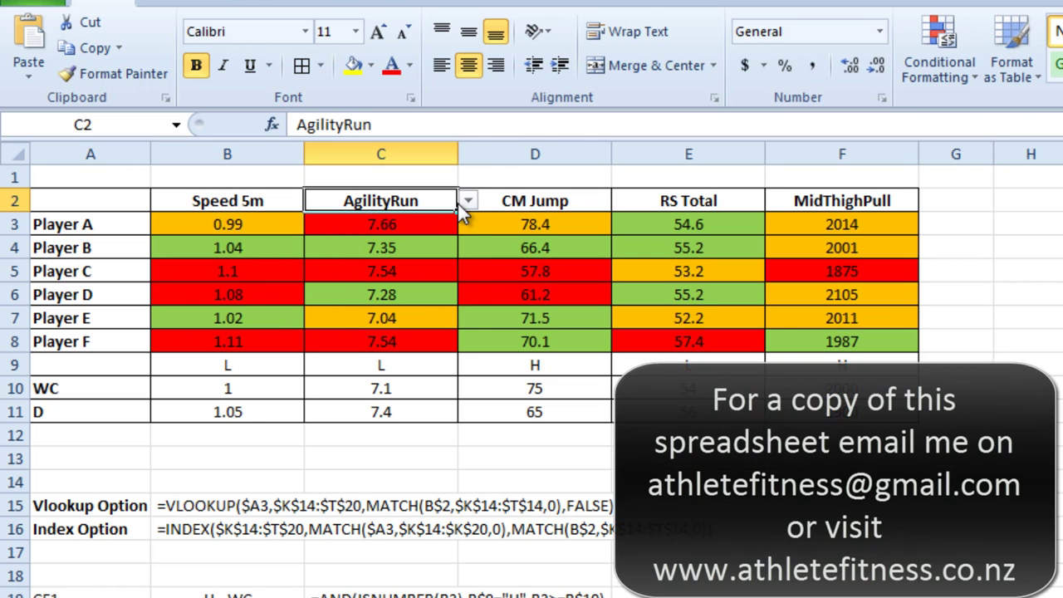
click(466, 201)
click(398, 233)
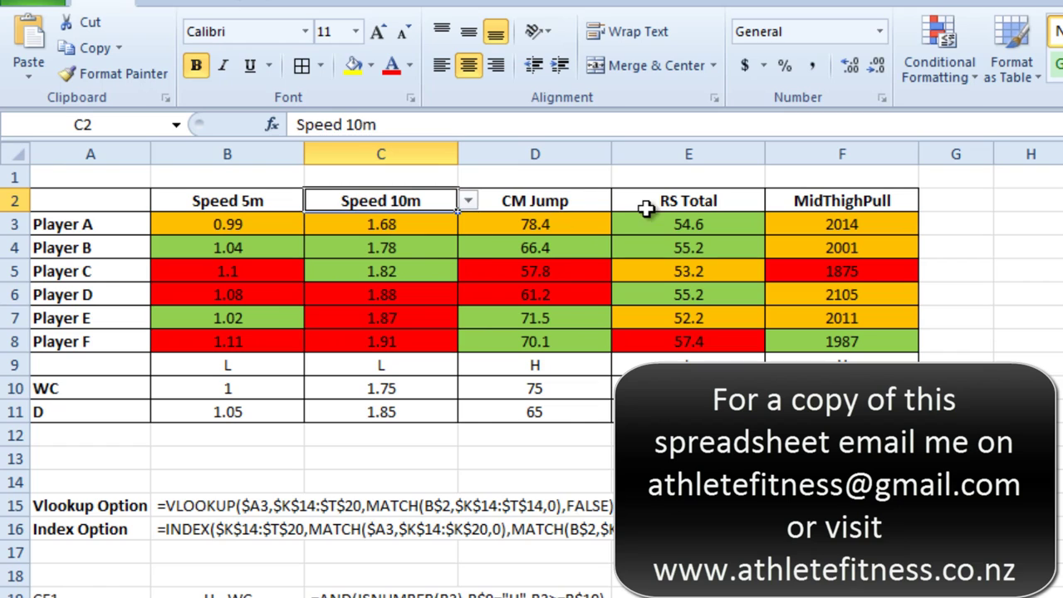
Change the test in D2 to Max Speed and the test in E2 to CM Jump.
click(595, 204)
click(621, 201)
click(554, 250)
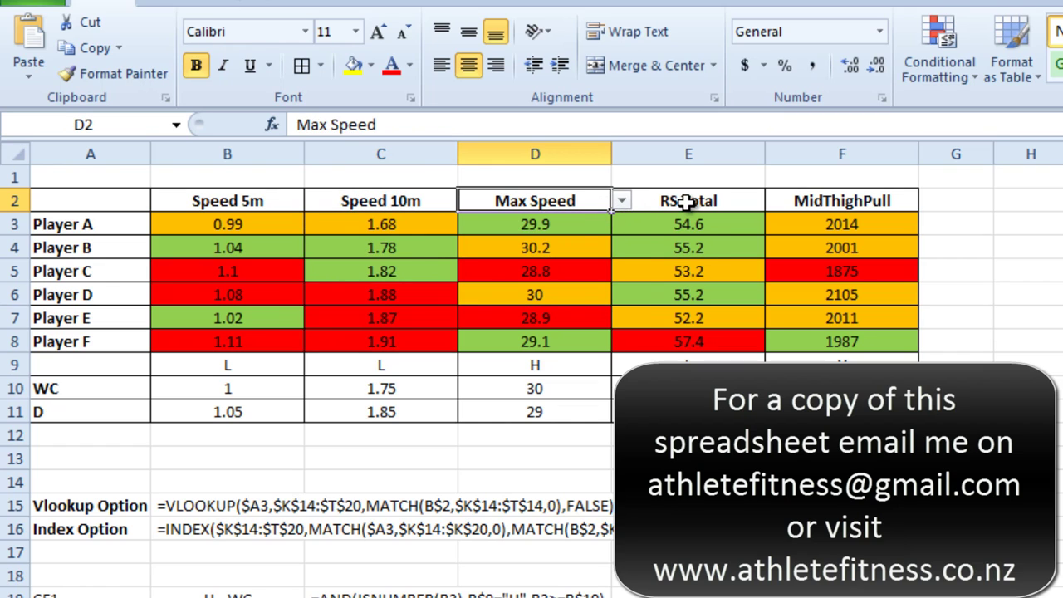
click(689, 204)
click(773, 201)
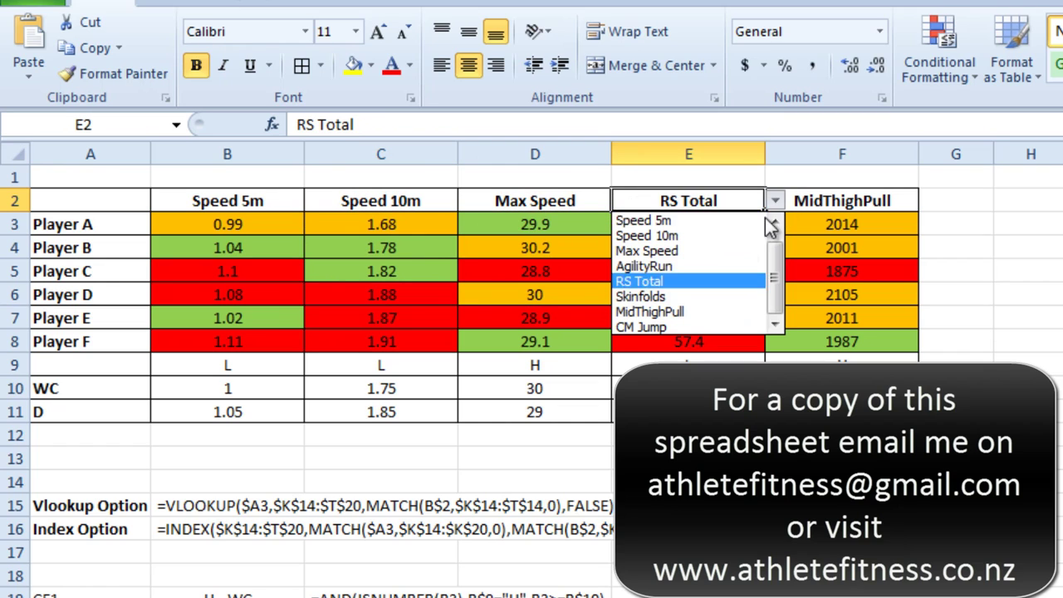
click(715, 324)
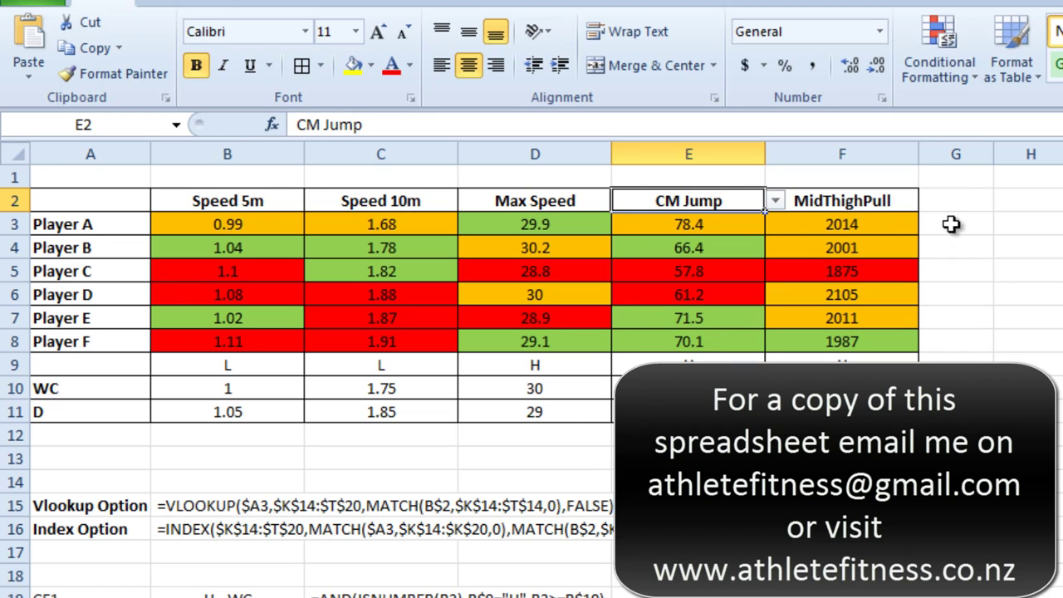
click(1001, 200)
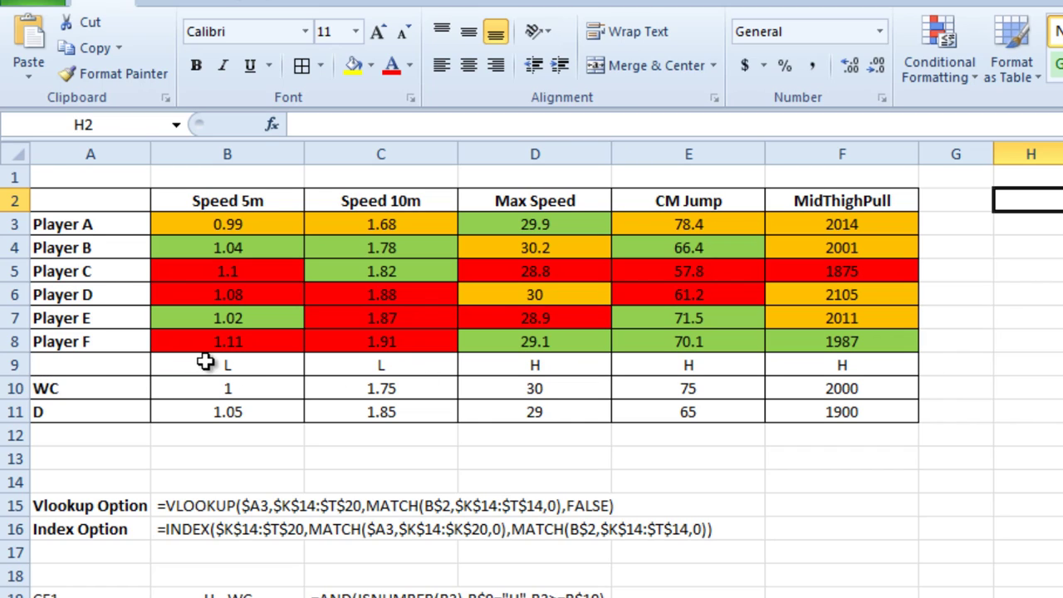
Inspect the H/L lookup formulas in B9 and F9.
click(211, 363)
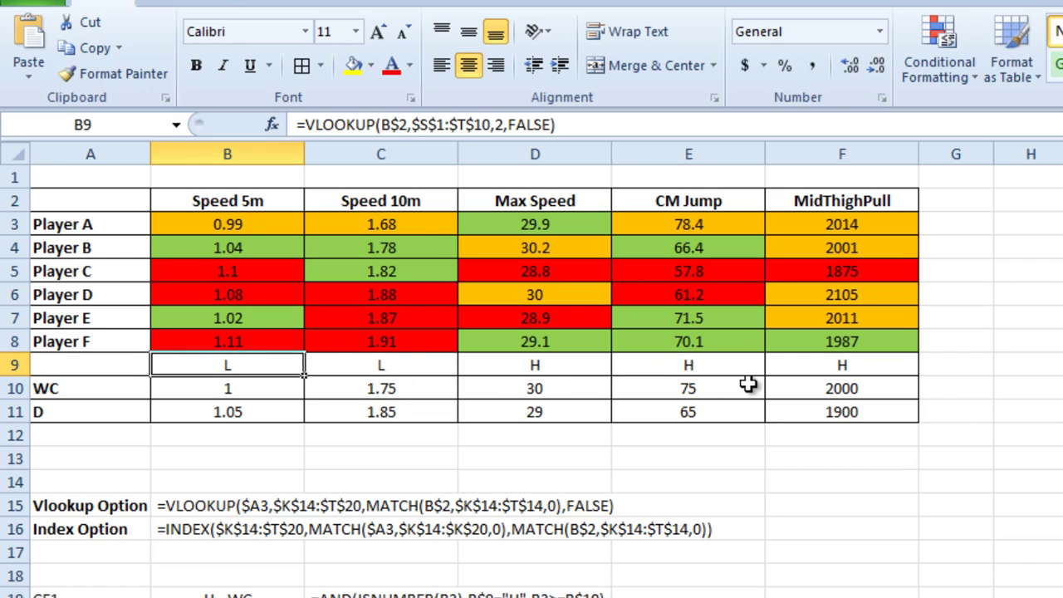
click(822, 365)
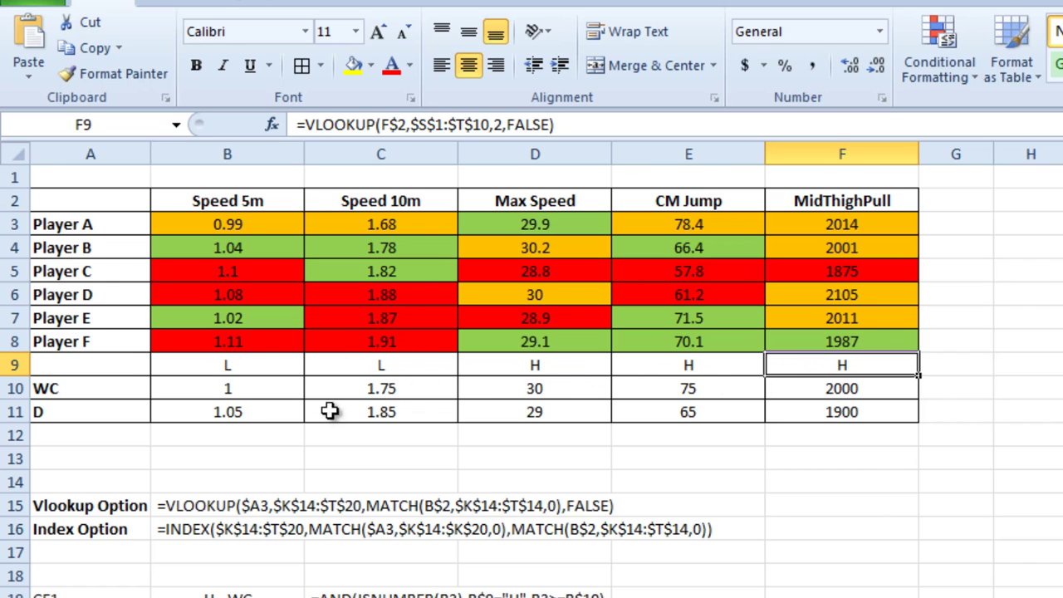